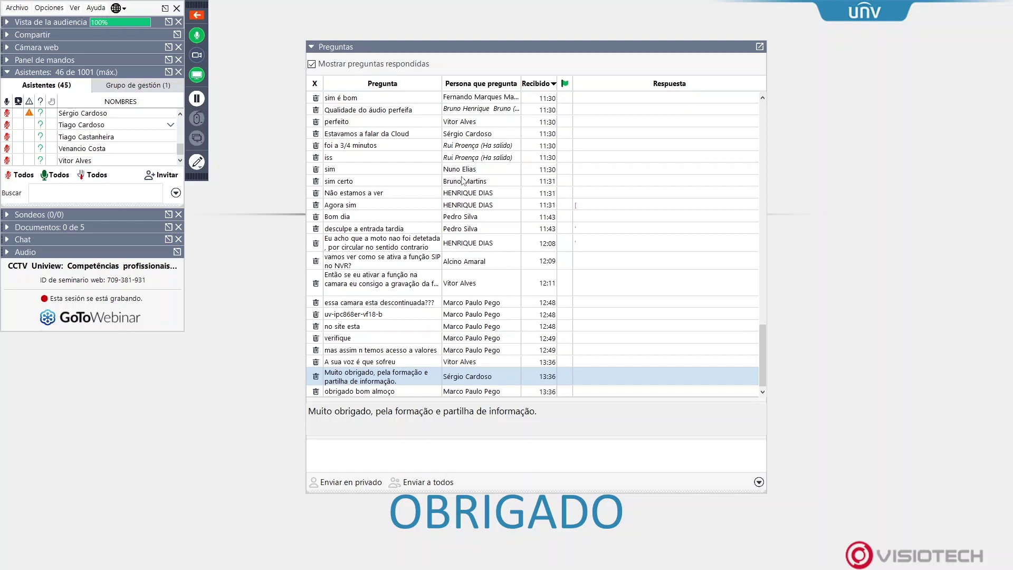
Step: Switch from the attendees' questions to the device configuration tool, docking the question list, and select the IPC2324SB-DZK-I0 camera
click(410, 262)
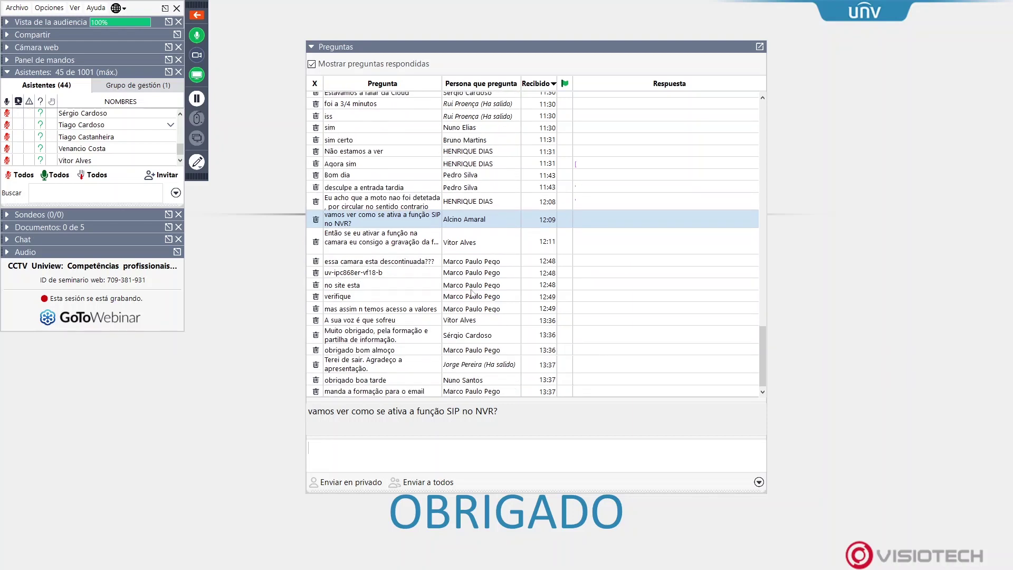
key(super)
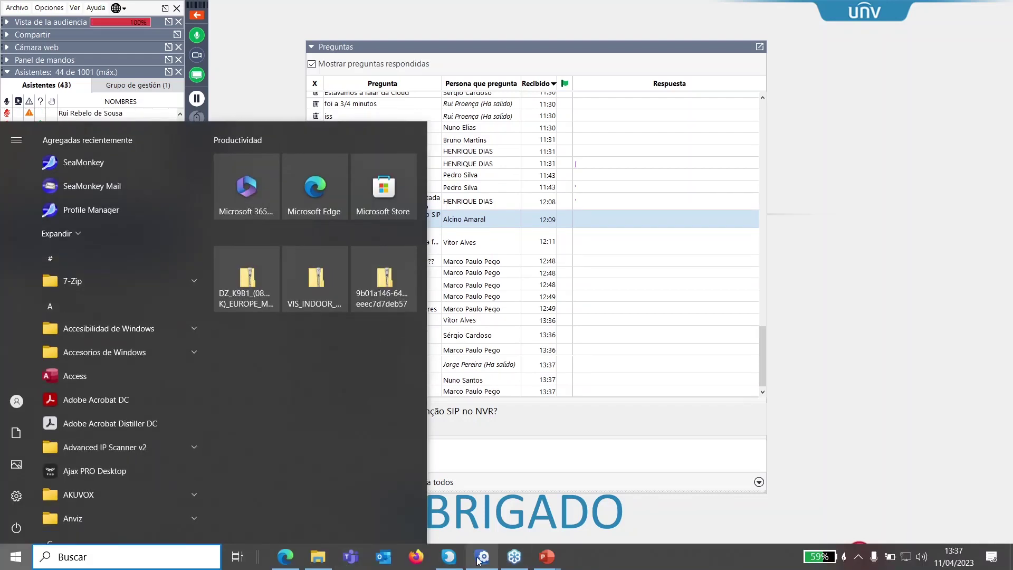
click(479, 557)
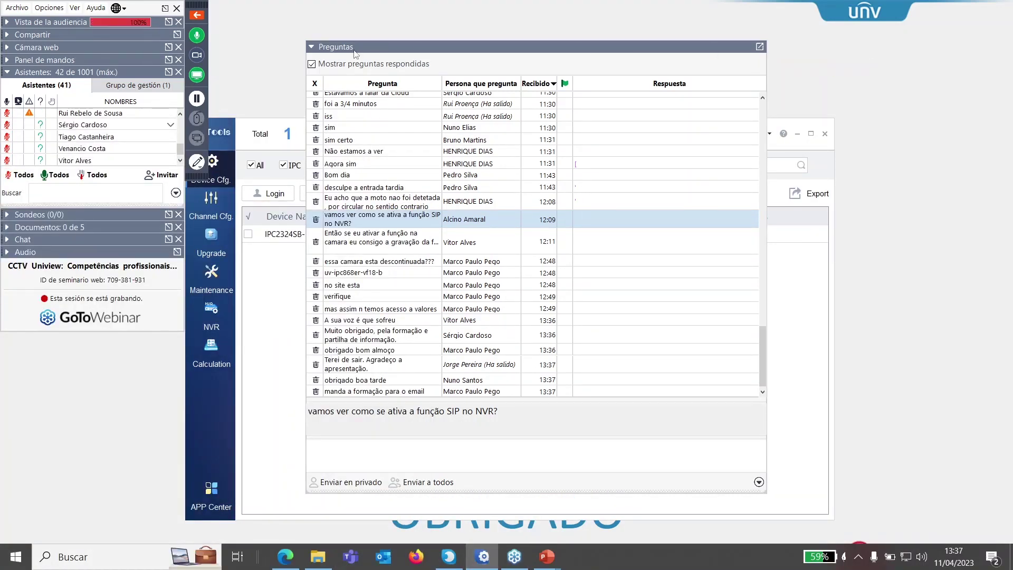
click(760, 47)
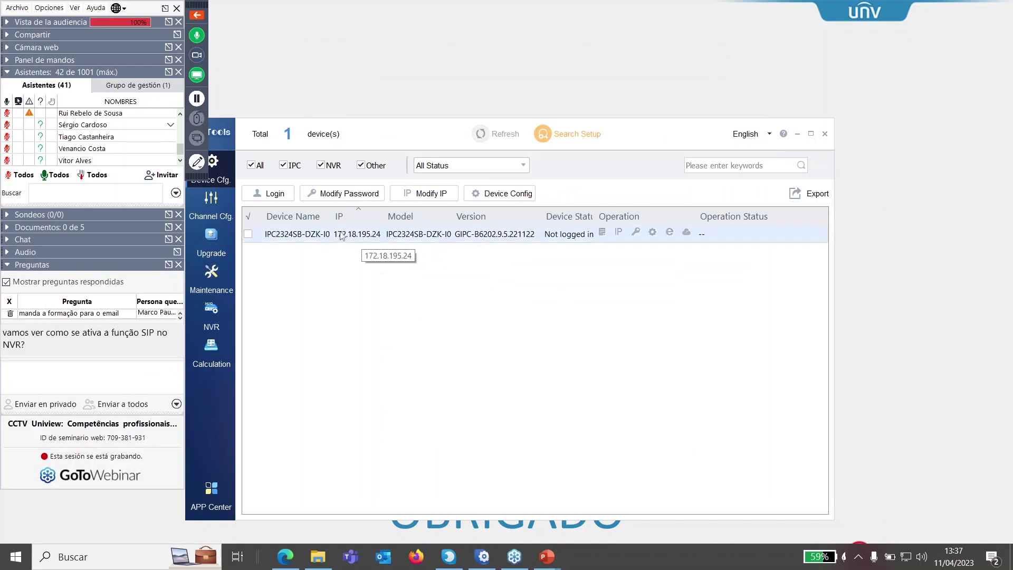
click(401, 234)
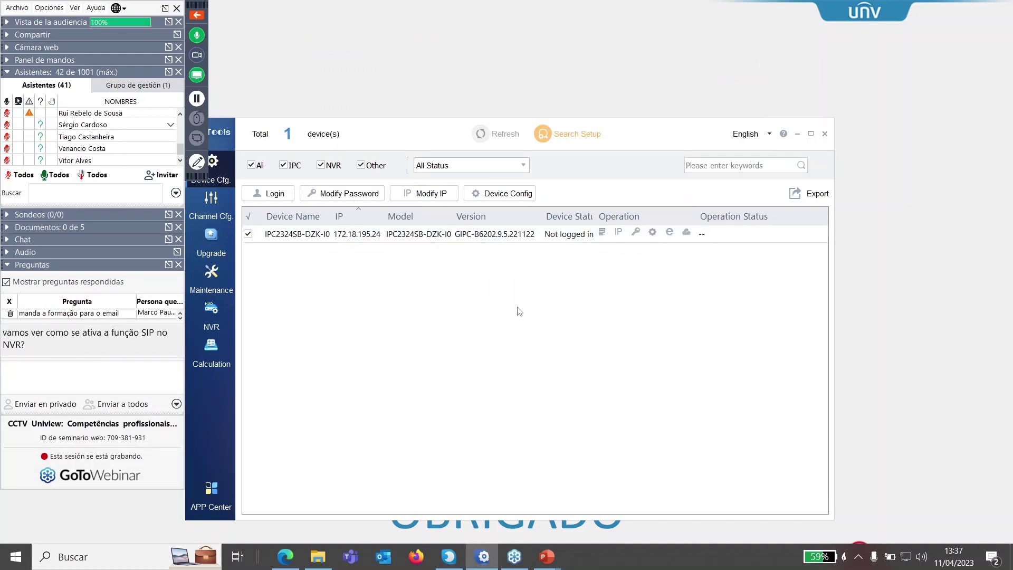
Step: Switch to the Edge browser, hide the webinar control panel and open 172.18.195.24 in a new tab
click(294, 560)
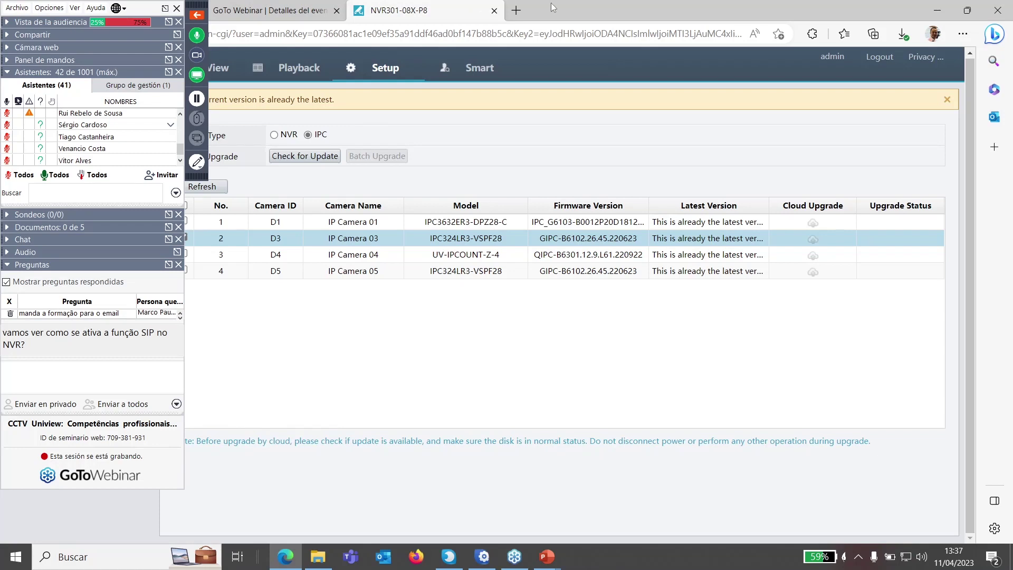
click(214, 20)
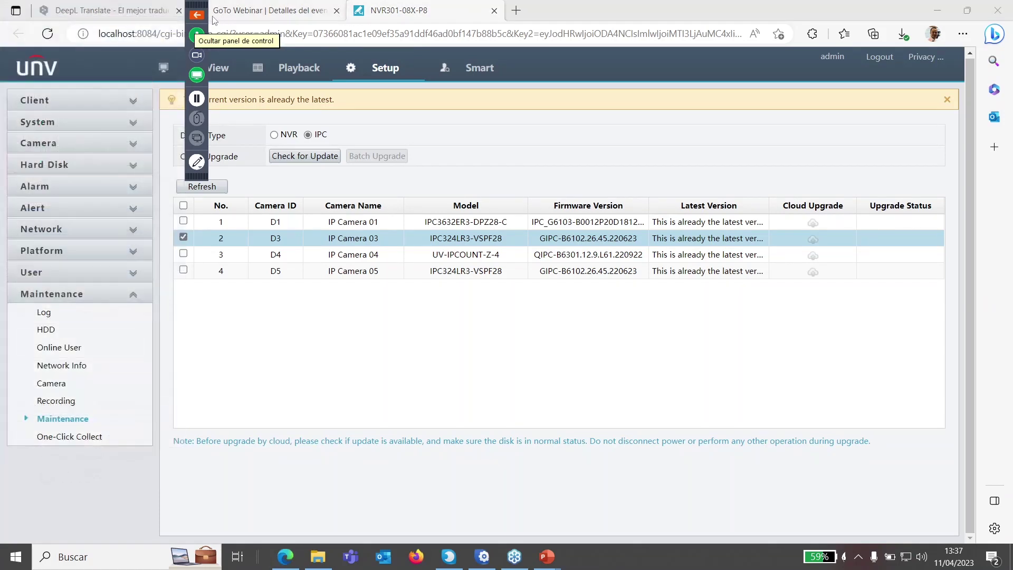
click(516, 14)
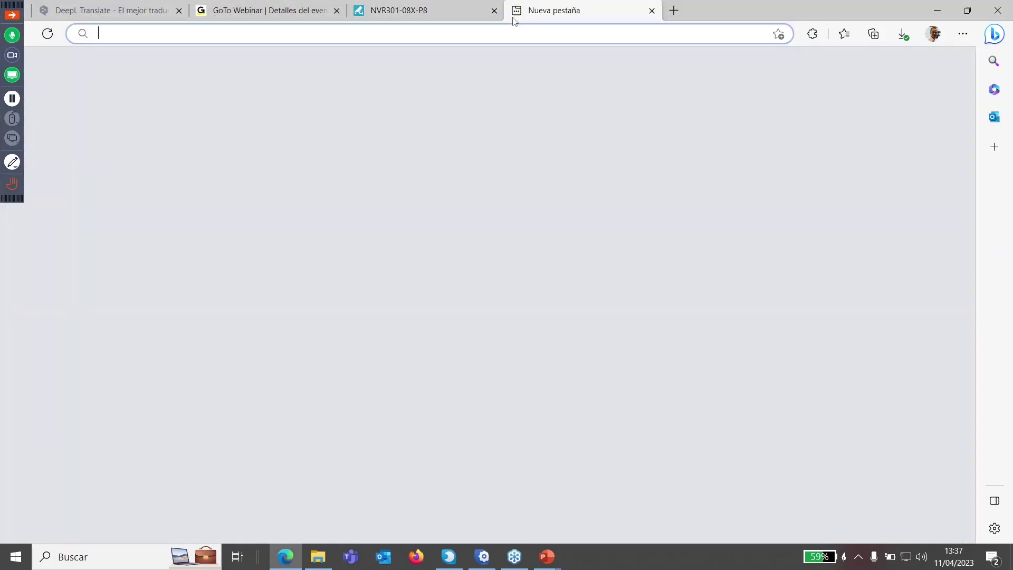
text(172.19)
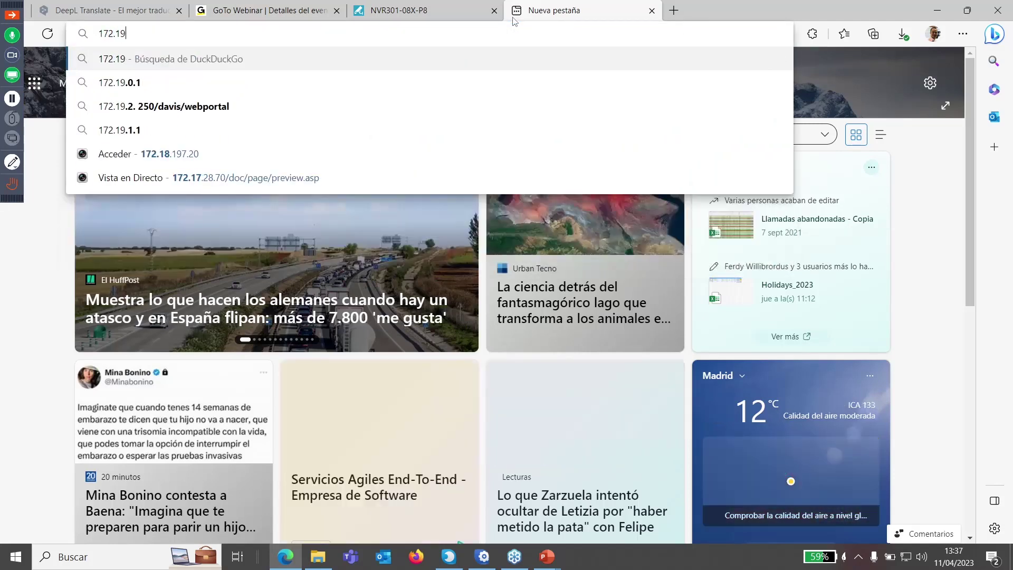
key(BackSpace)
text(8.)
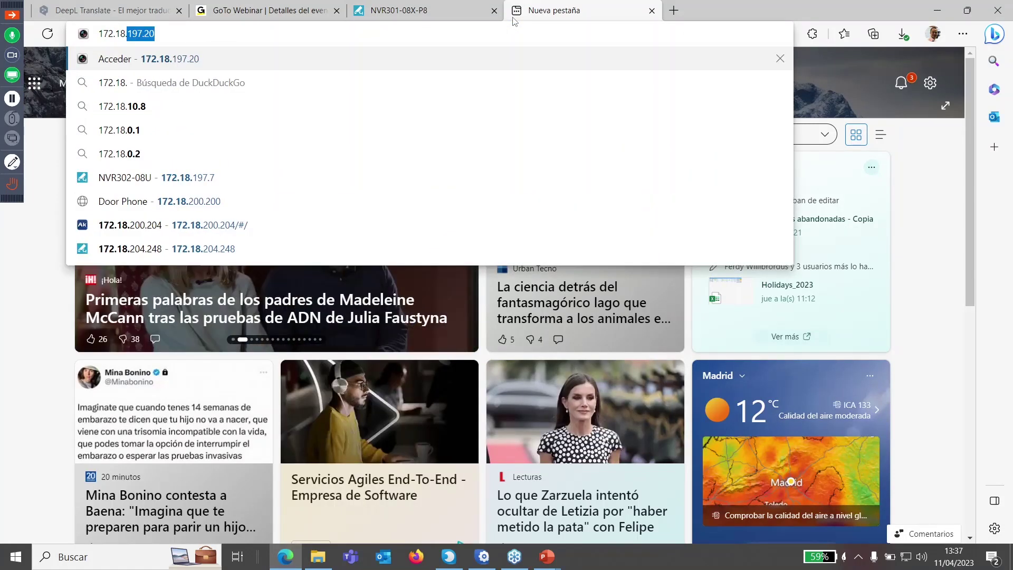
text(195.)
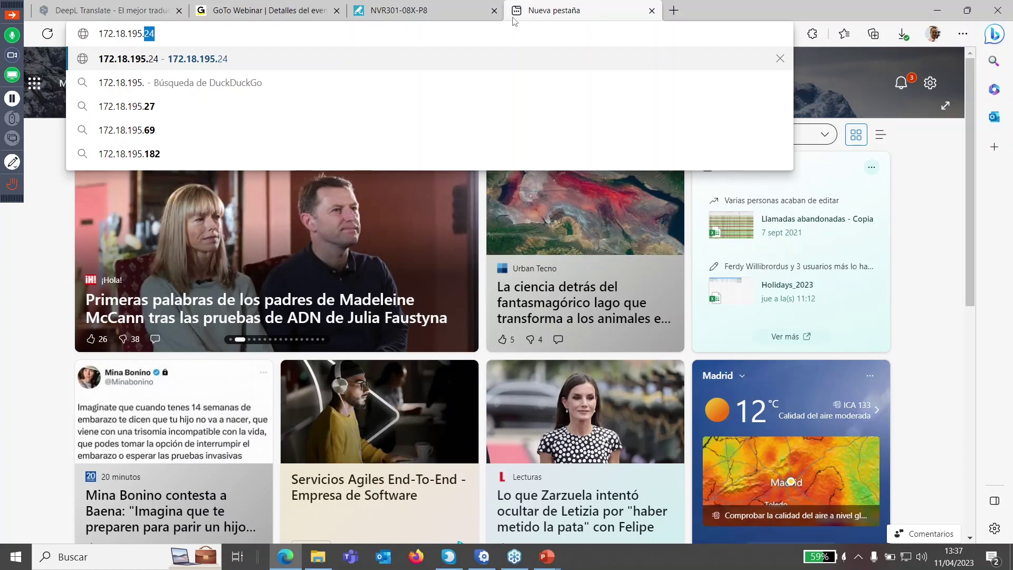
key(Return)
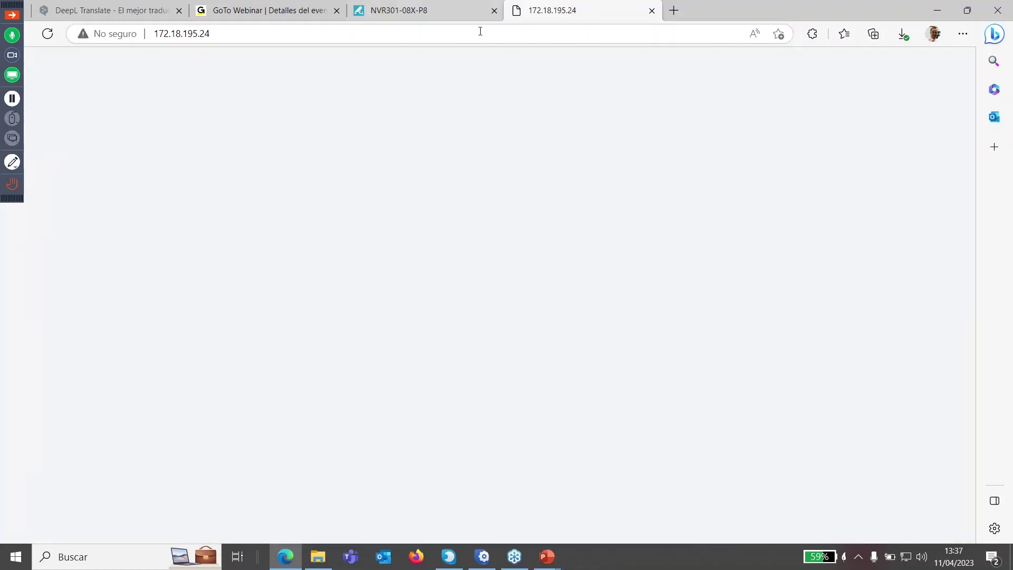
Step: Try to log in to the camera's web interface as admin with the account password
text(•••)
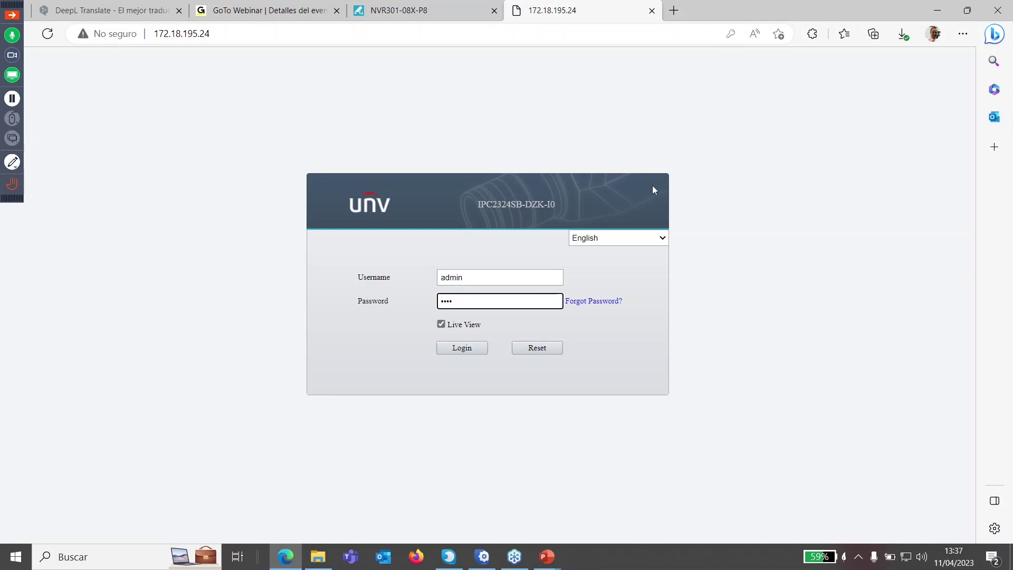
key(ctrl+a)
key(BackSpace)
text(•••••••••)
key(Return)
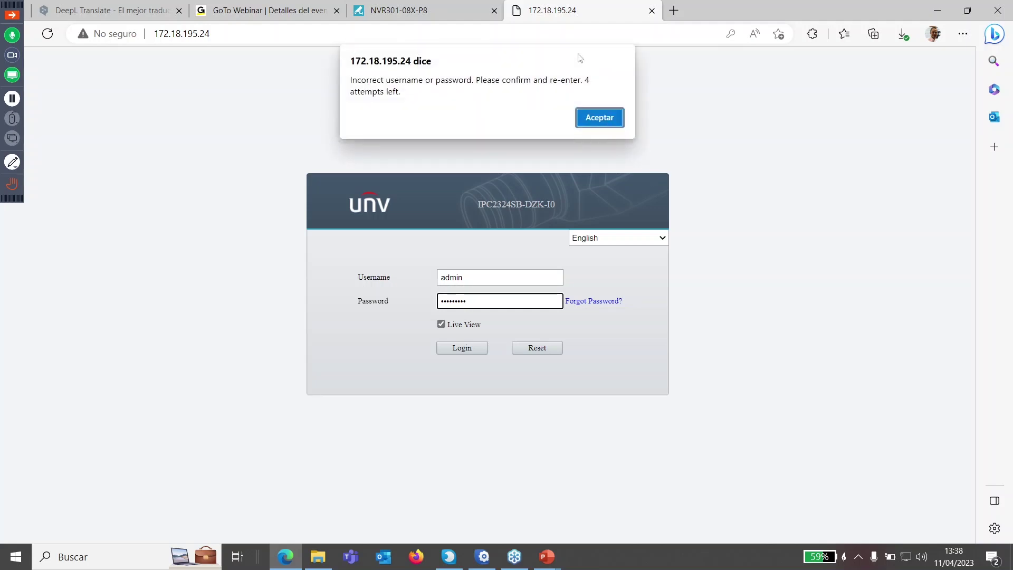
click(600, 117)
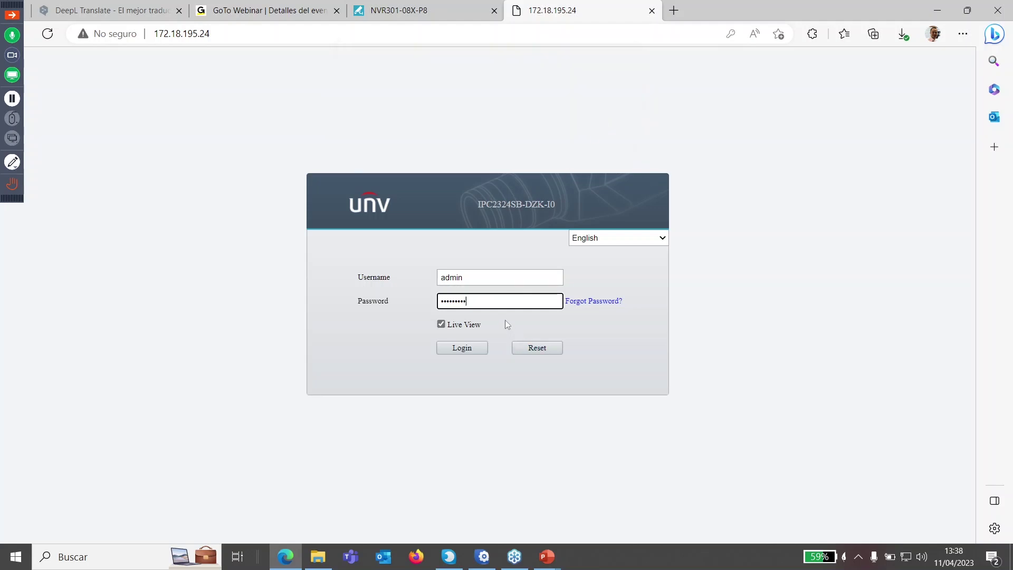
Step: Re-enter the password for the admin account and log in to the camera
double_click(500, 300)
key(BackSpace)
text(•)
key(Return)
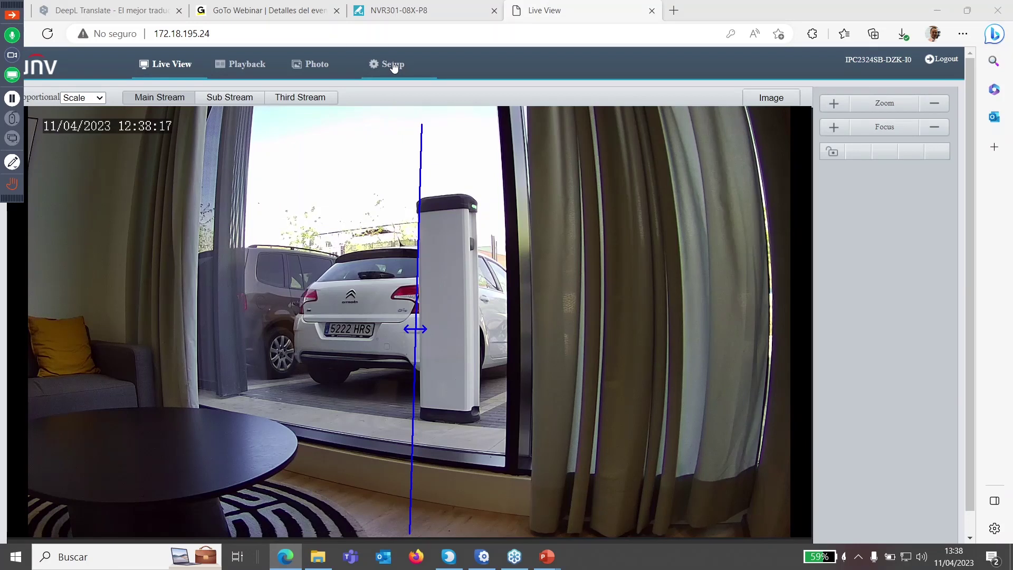
Step: Open the Smart functions in the camera's Intelligent setup and briefly enable Enter Area alongside Cross Line
click(394, 64)
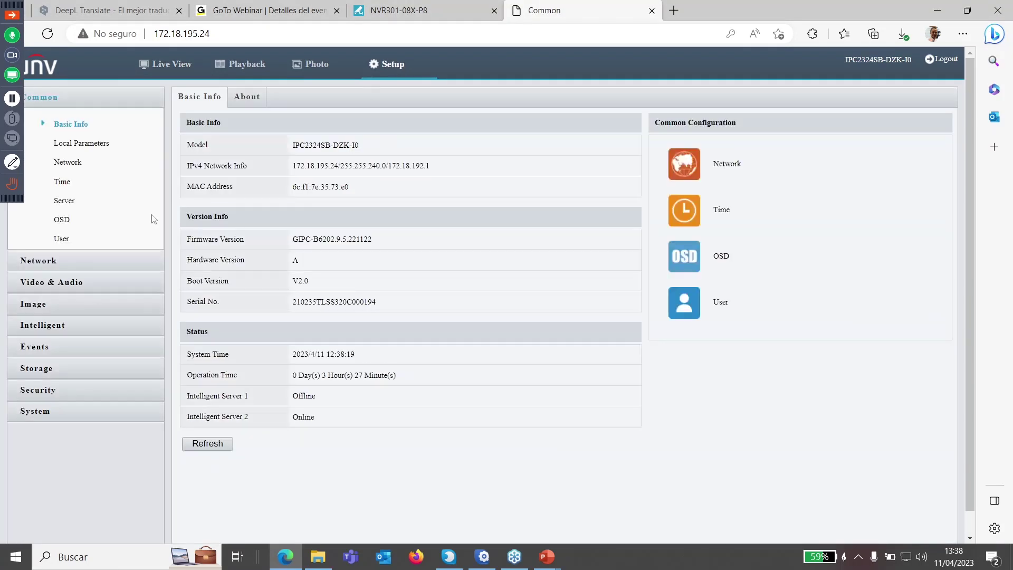
click(77, 326)
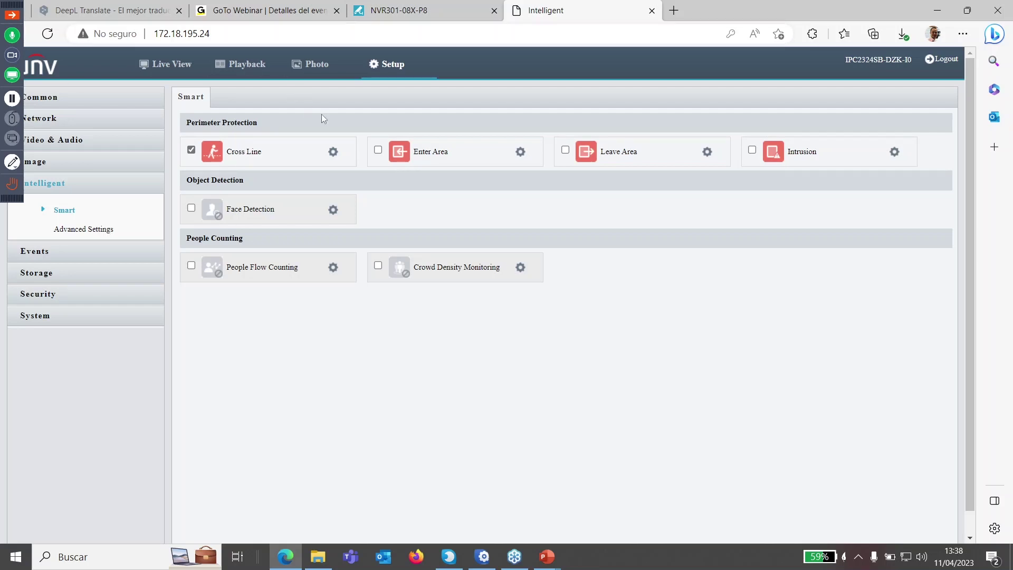
click(378, 150)
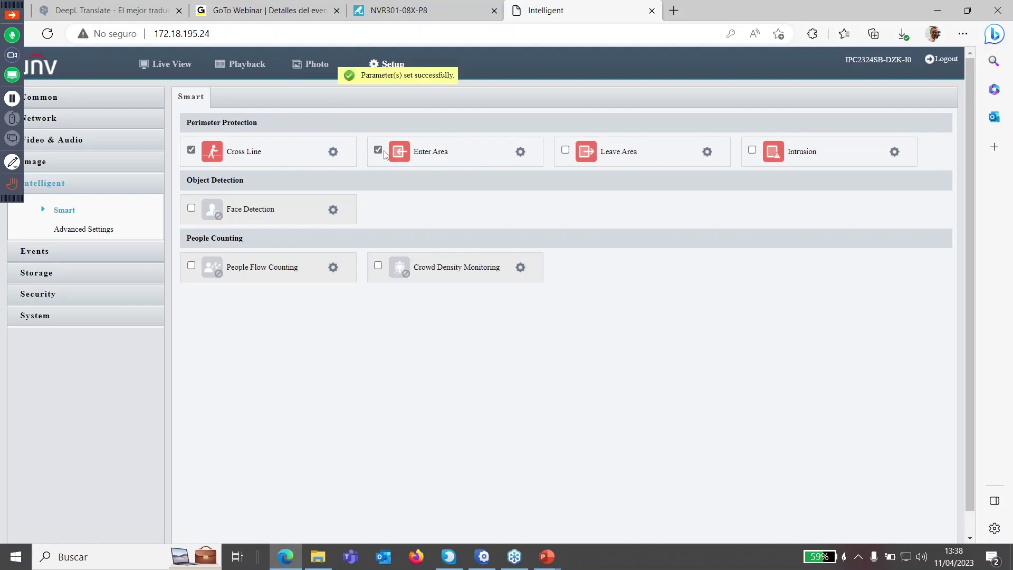
click(378, 150)
Step: Examine the Perimeter Protection, Object Detection and People Counting groups to see which smart functions can be combined
drag(261, 126, 186, 125)
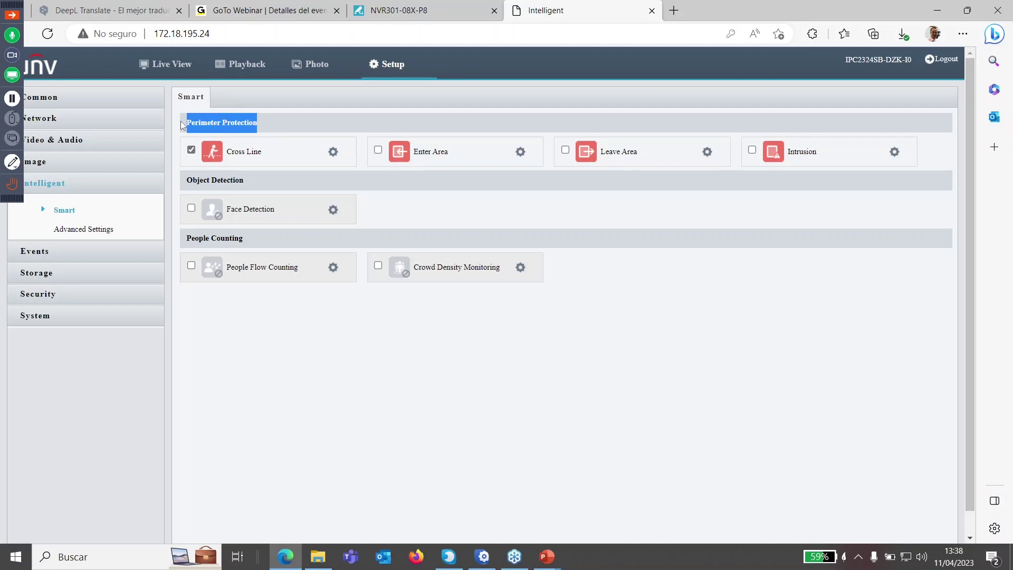
click(211, 181)
triple_click(212, 182)
click(234, 319)
double_click(217, 242)
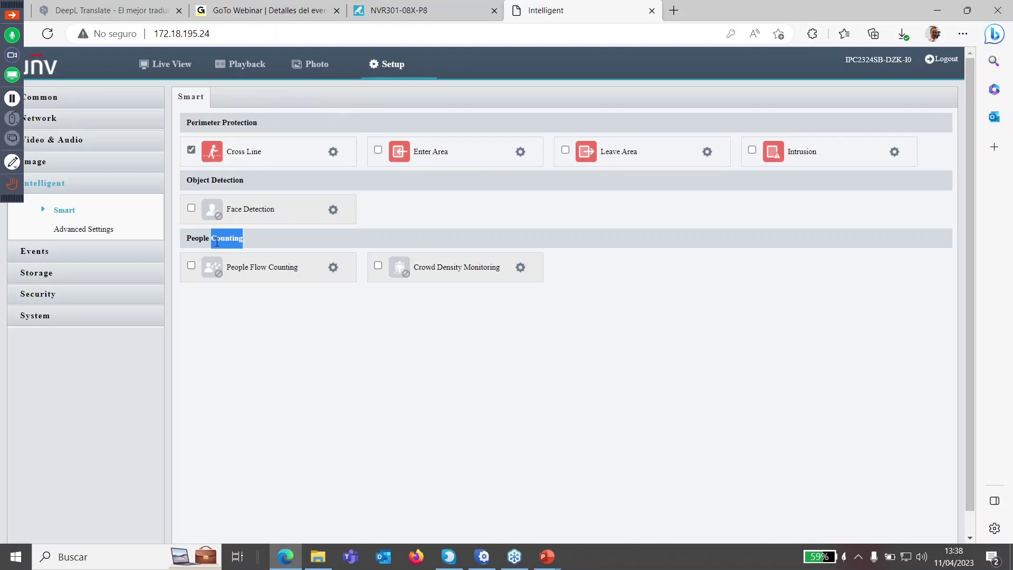
click(259, 333)
click(16, 15)
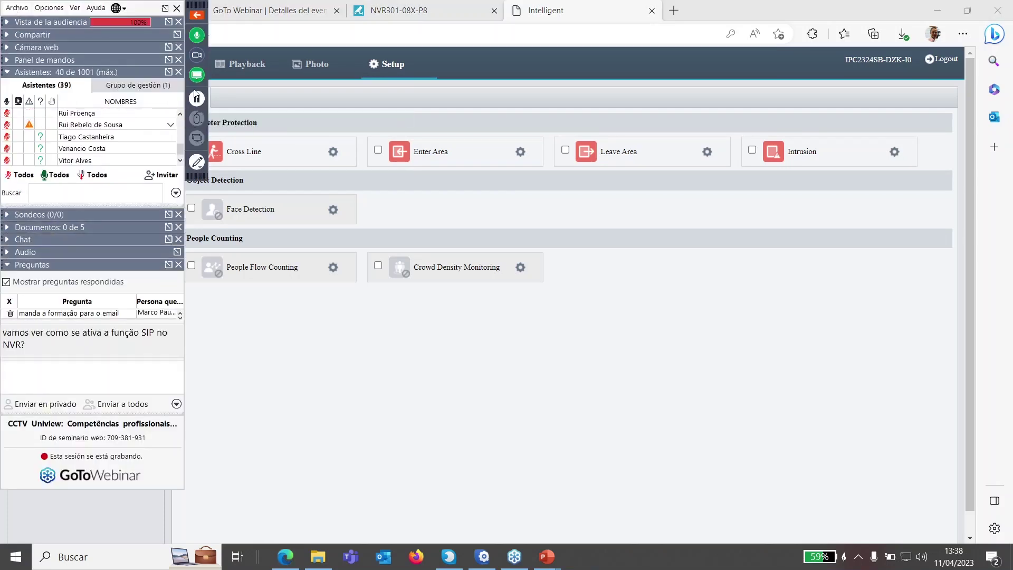
click(198, 17)
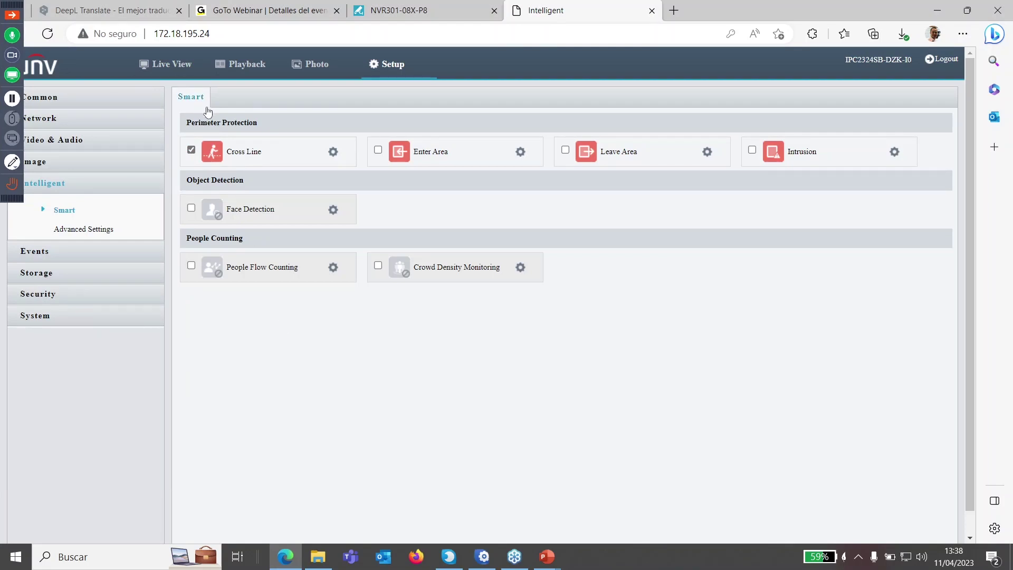
Step: Disable Cross Line, enable Face Detection and view the Face Detection rule settings before returning to the Smart overview
click(191, 151)
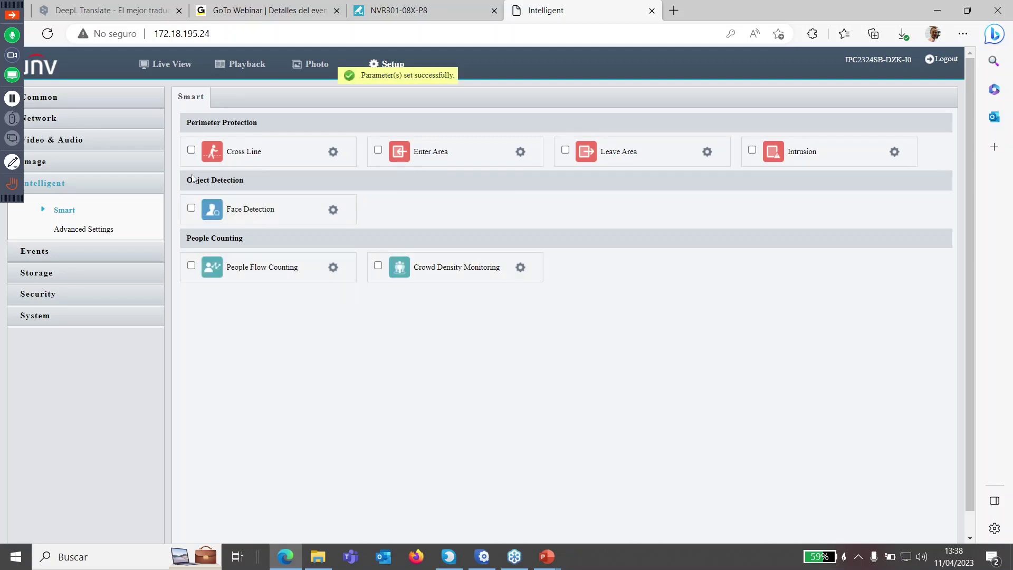
click(191, 209)
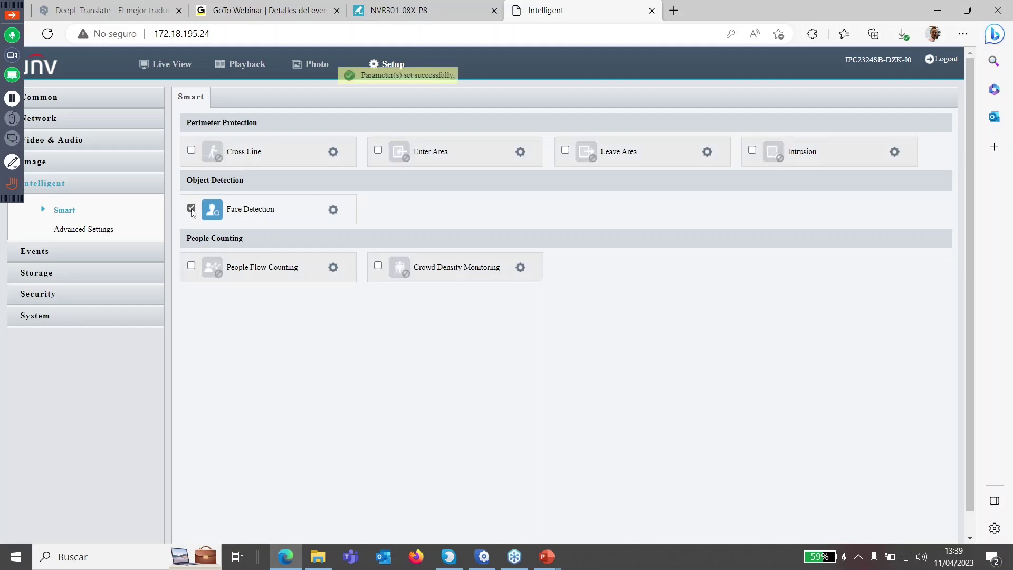
click(333, 210)
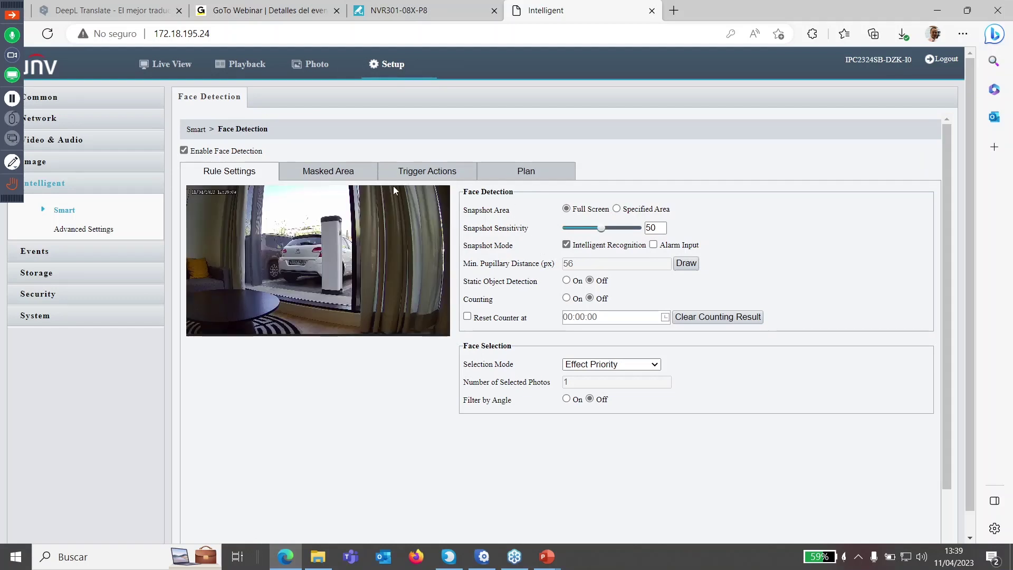
click(67, 211)
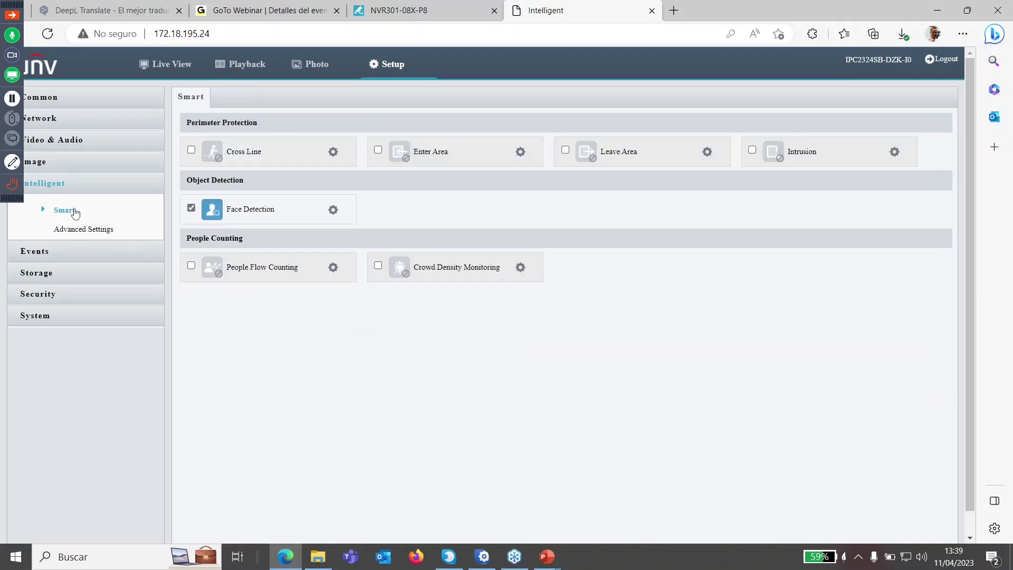
triple_click(200, 126)
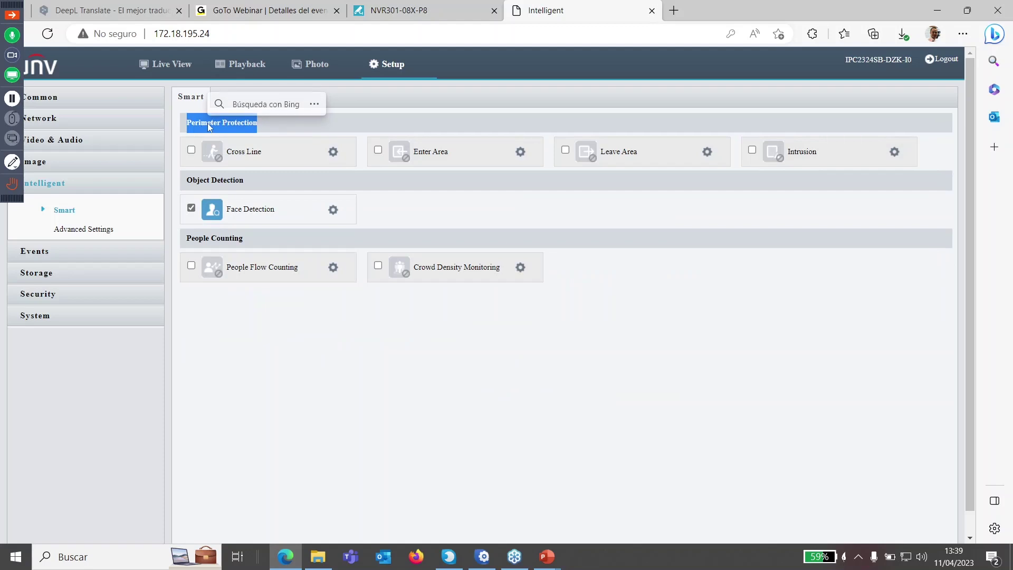
Step: Disable Face Detection and view the Intrusion rule settings before returning to the Smart overview
click(193, 210)
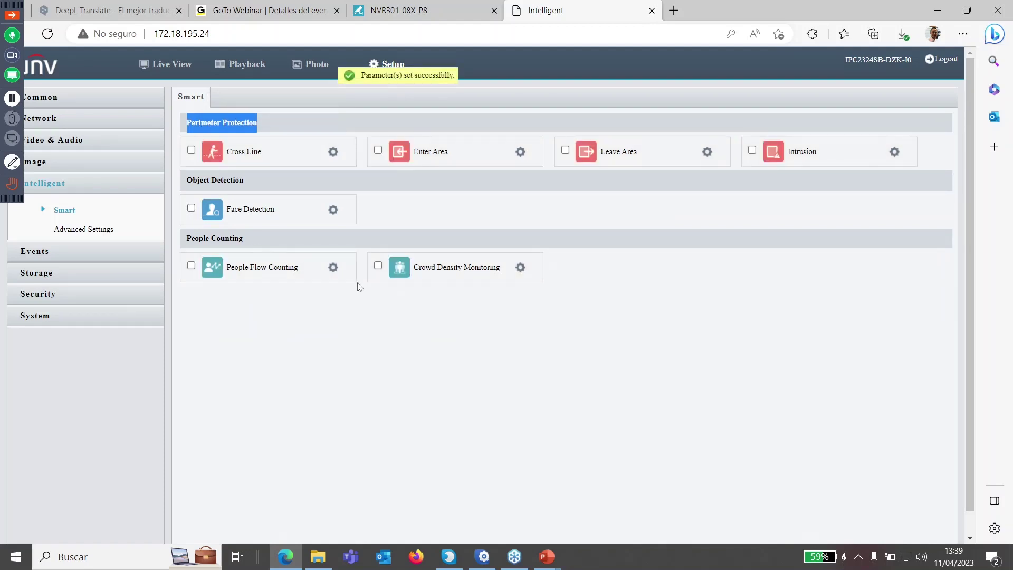
click(393, 361)
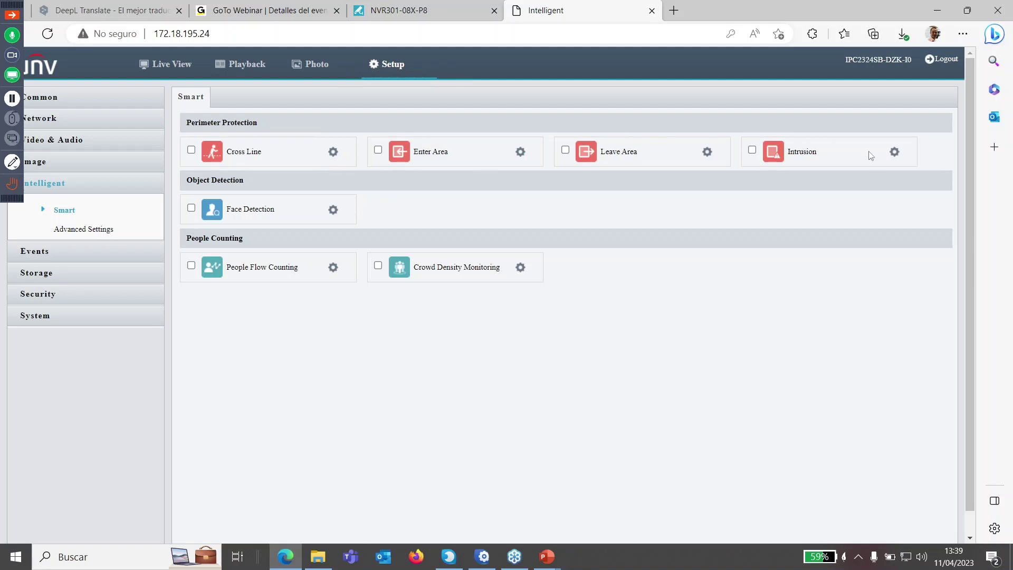
click(895, 151)
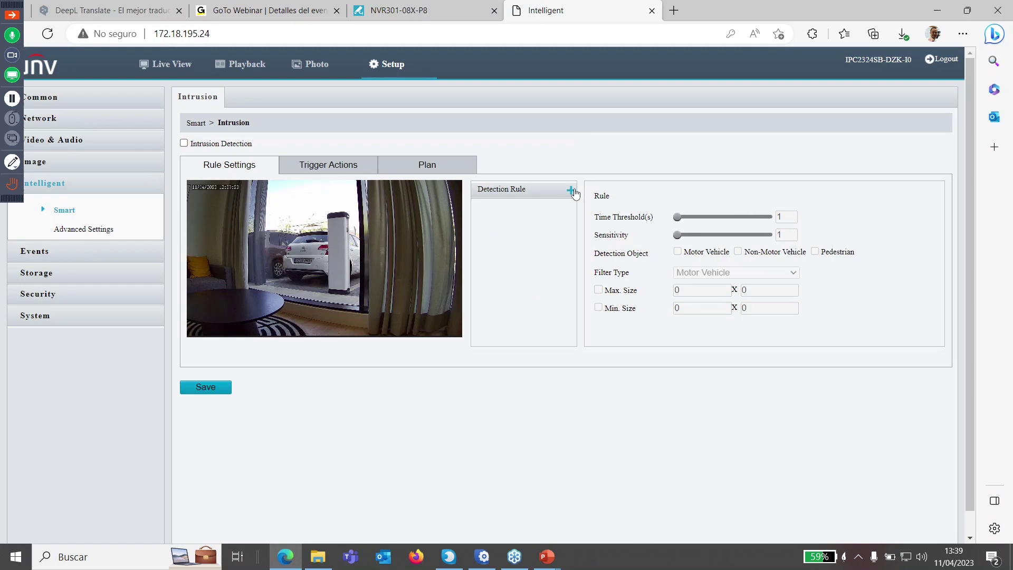
click(70, 212)
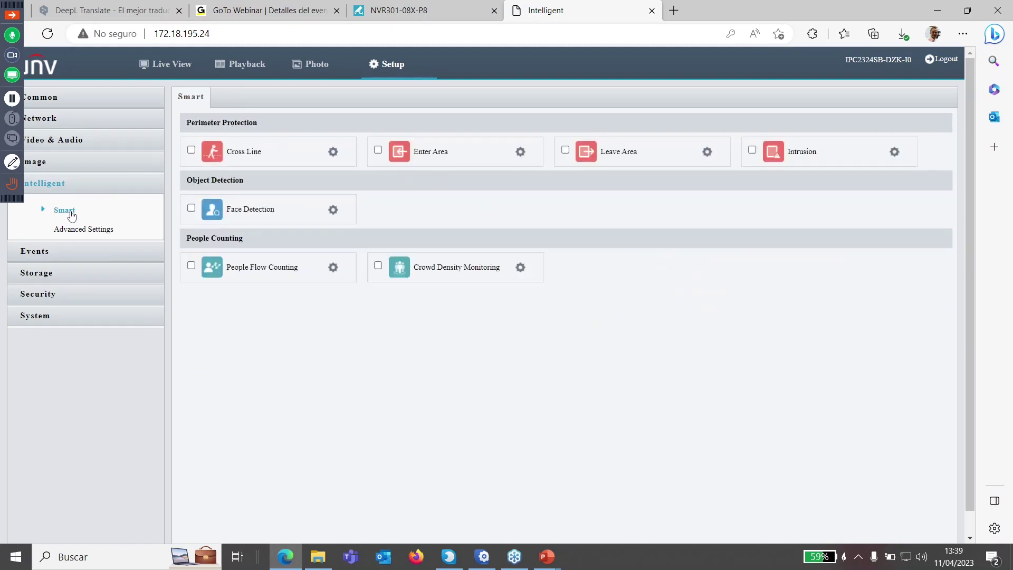
Step: Enable Cross Line detection and open the settings of its Rule1
click(192, 151)
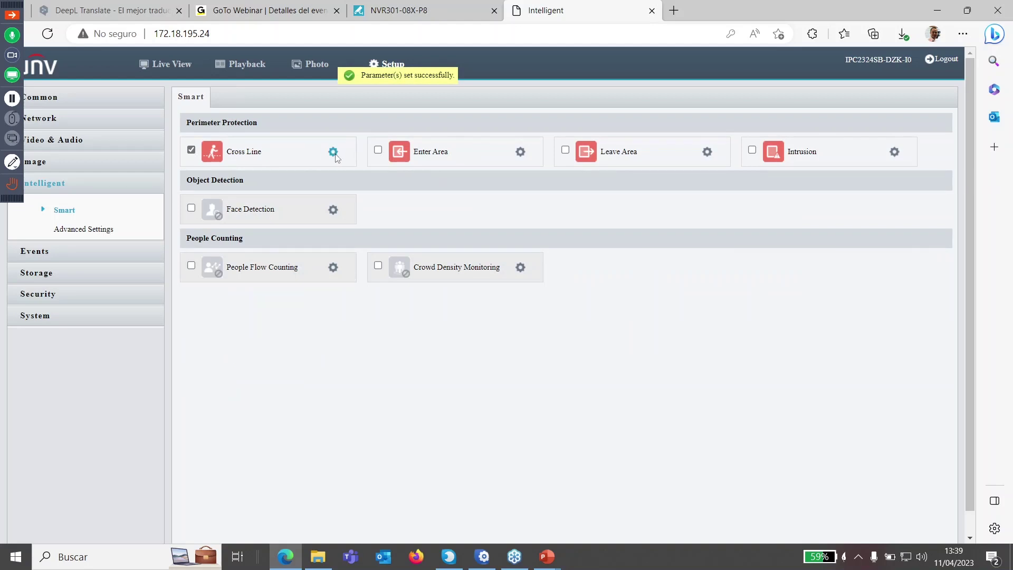
mouse_move(338, 157)
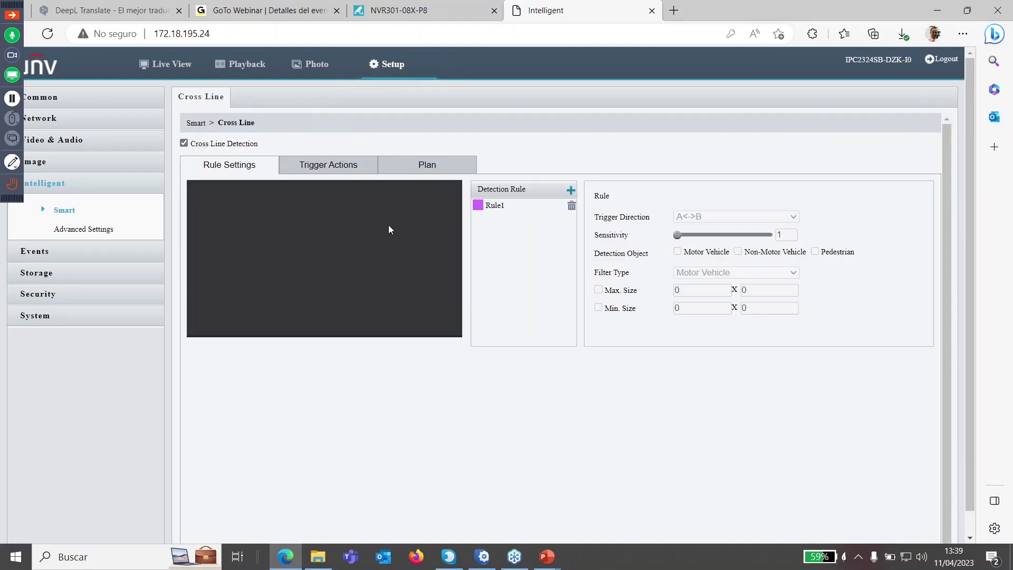
click(523, 209)
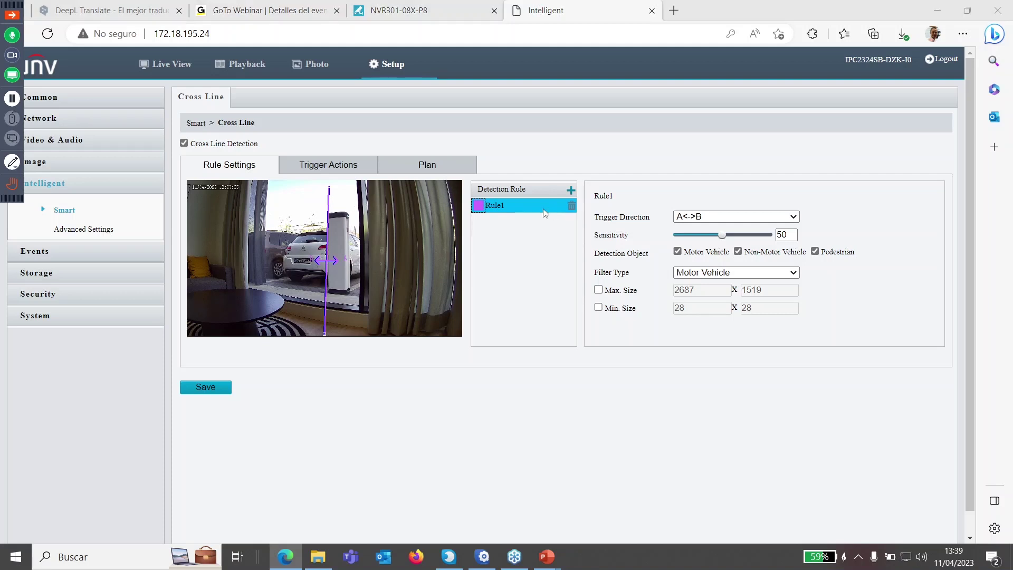
Step: View the trigger actions and the weekly arming plan of Cross Line detection before returning to its rule settings
click(321, 165)
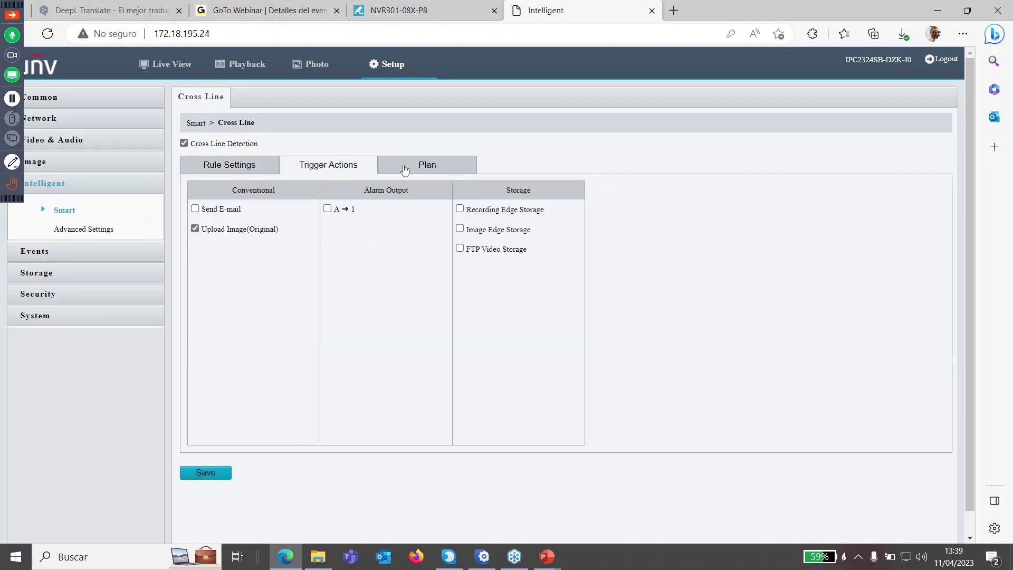
click(431, 166)
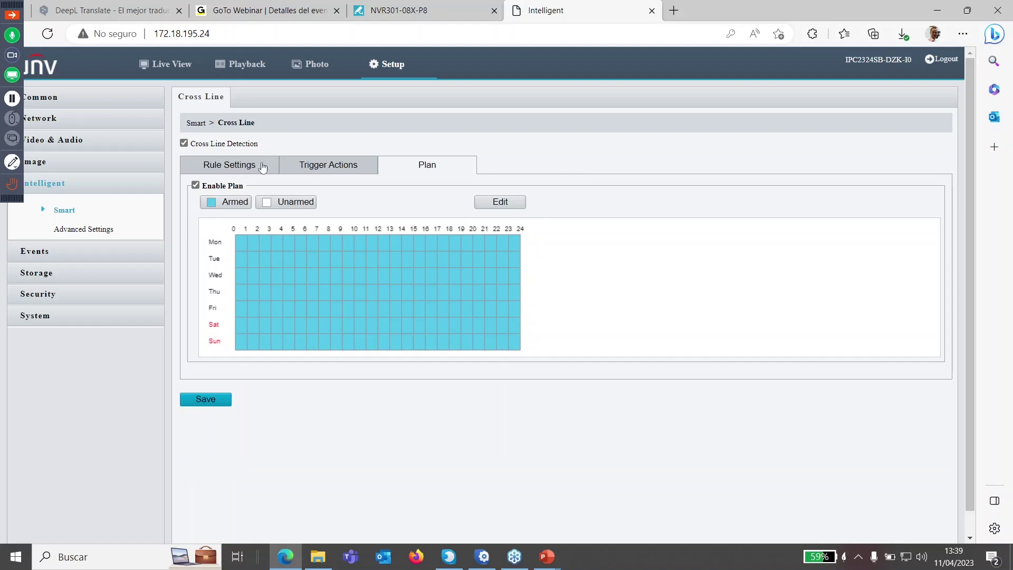
click(319, 168)
click(243, 170)
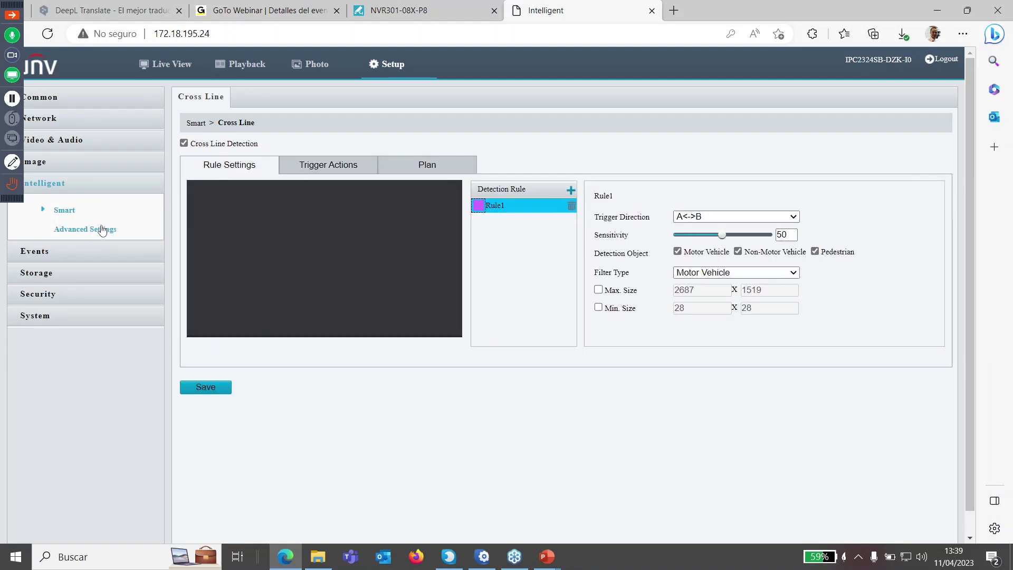
Step: View the photo parameters in Advanced Settings and reopen the Cross Line settings from the Smart overview
click(102, 233)
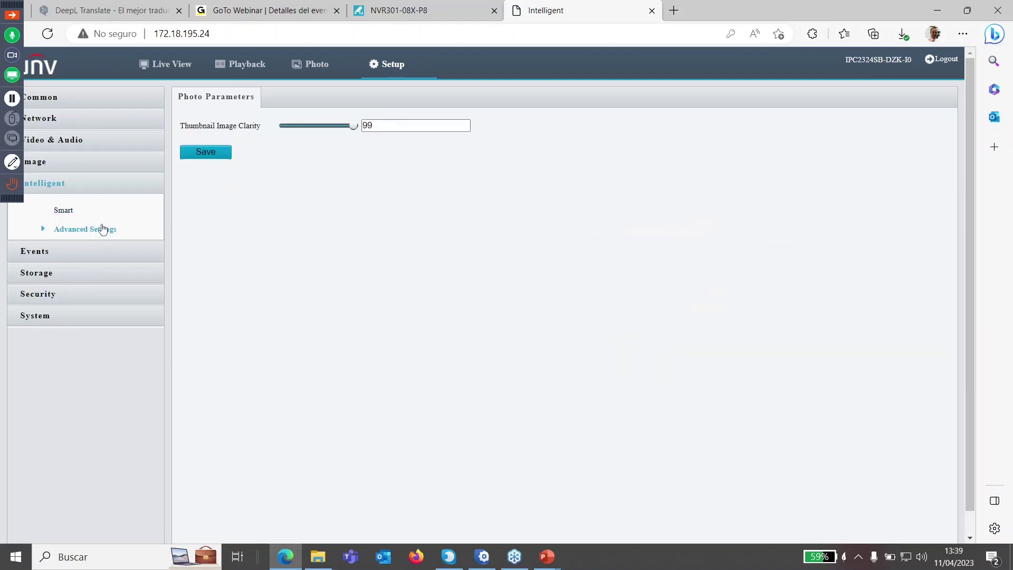
click(76, 213)
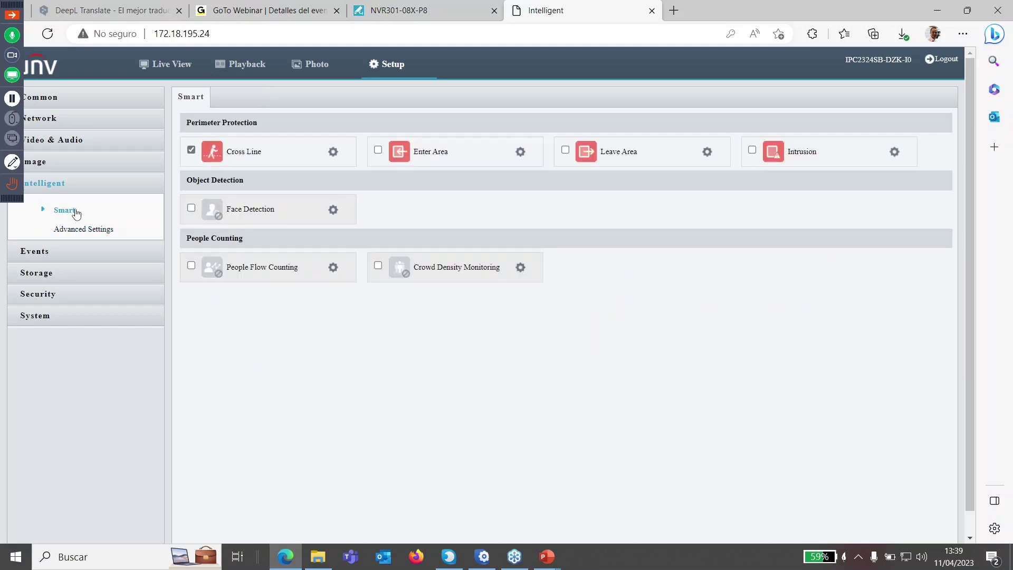
click(334, 152)
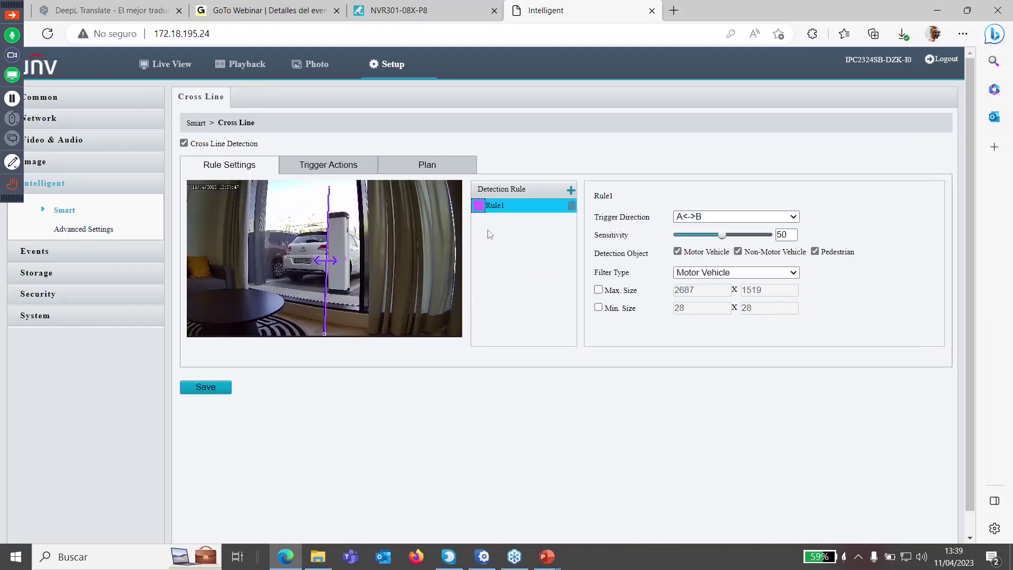
Step: Delete the existing Cross Line rule, add a new one and reopen its settings from the Smart overview
click(571, 206)
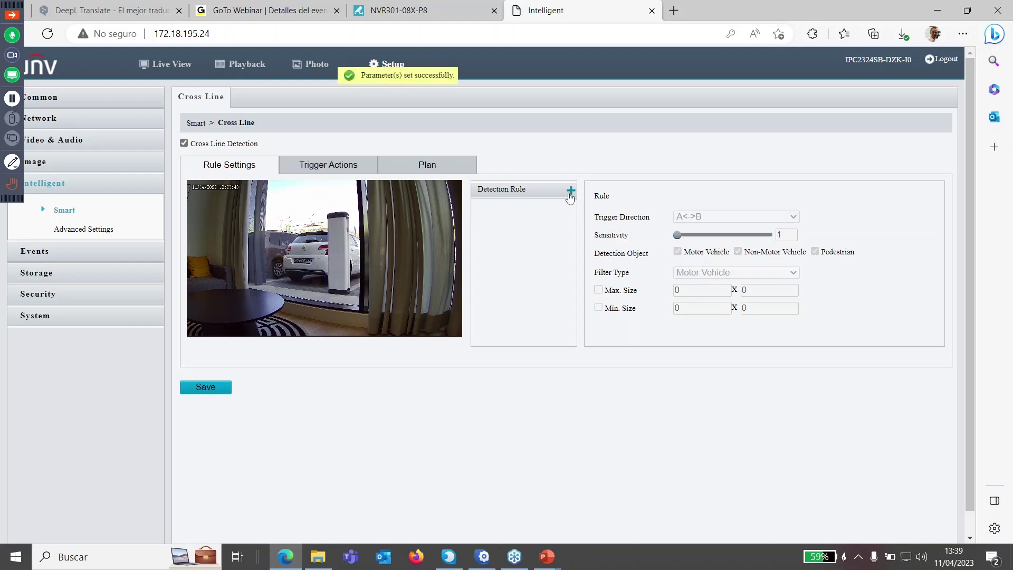
click(570, 190)
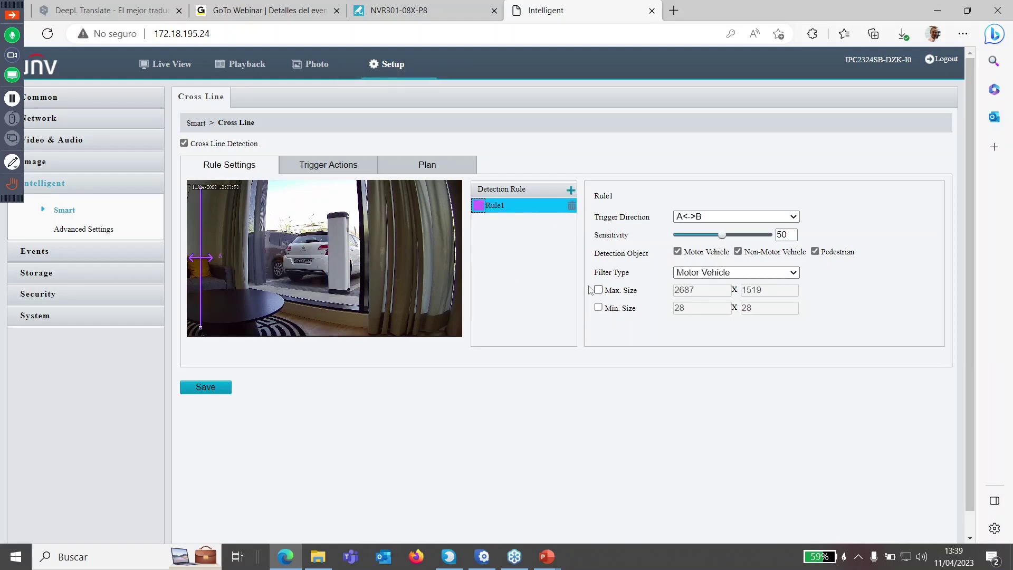
click(90, 230)
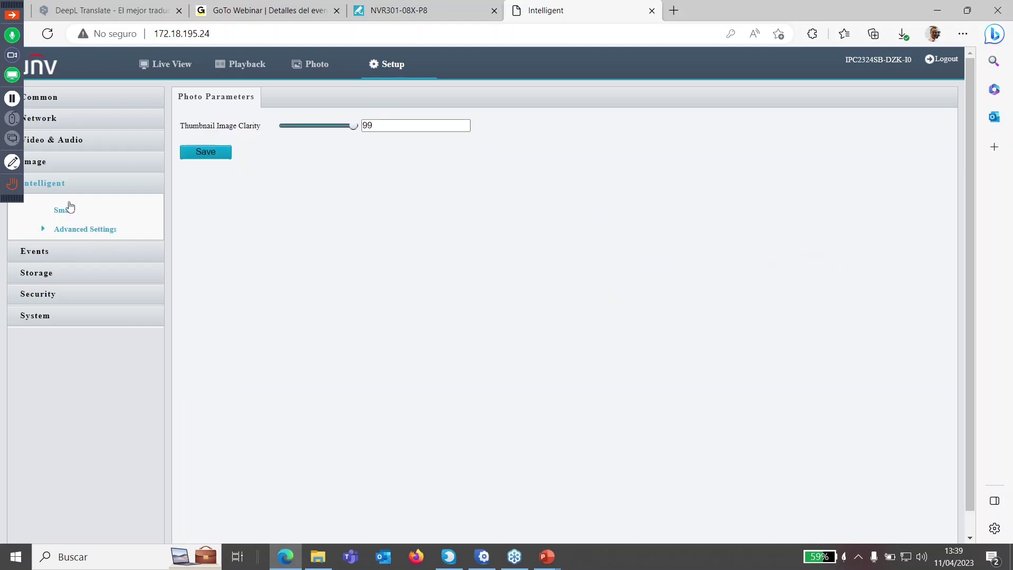
click(64, 211)
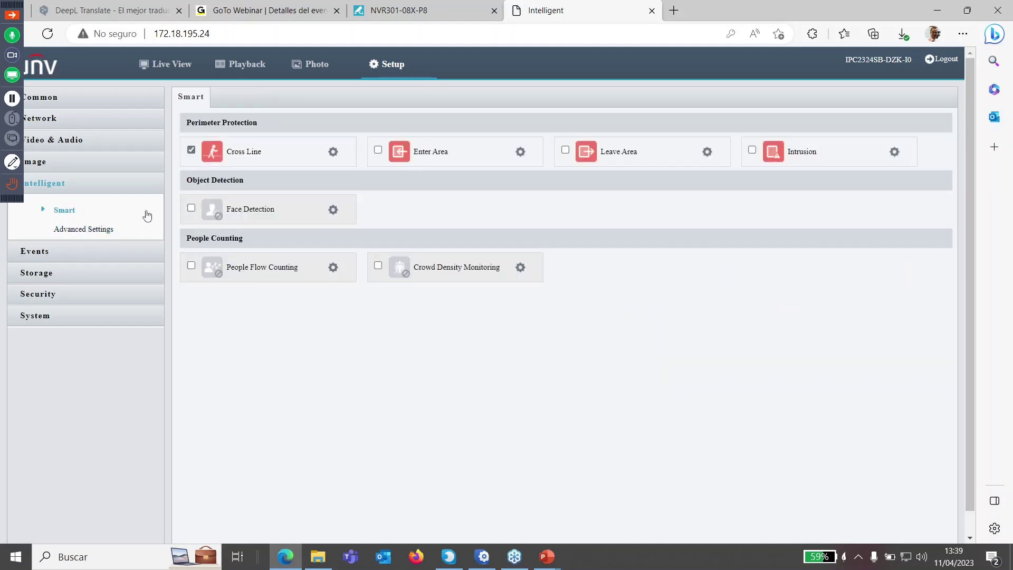
click(333, 152)
click(499, 205)
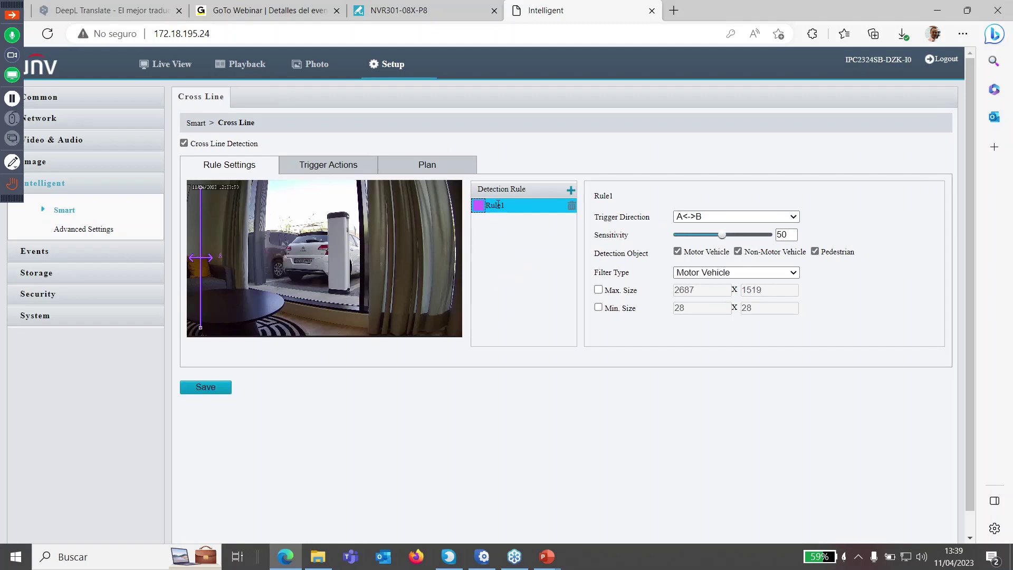
Step: Reposition Rule1's detection line and its endpoints into a shallow diagonal crossing in front of the parked car
drag(200, 287, 290, 289)
drag(290, 195, 322, 186)
drag(323, 320, 433, 228)
drag(363, 199, 300, 274)
drag(370, 305, 380, 283)
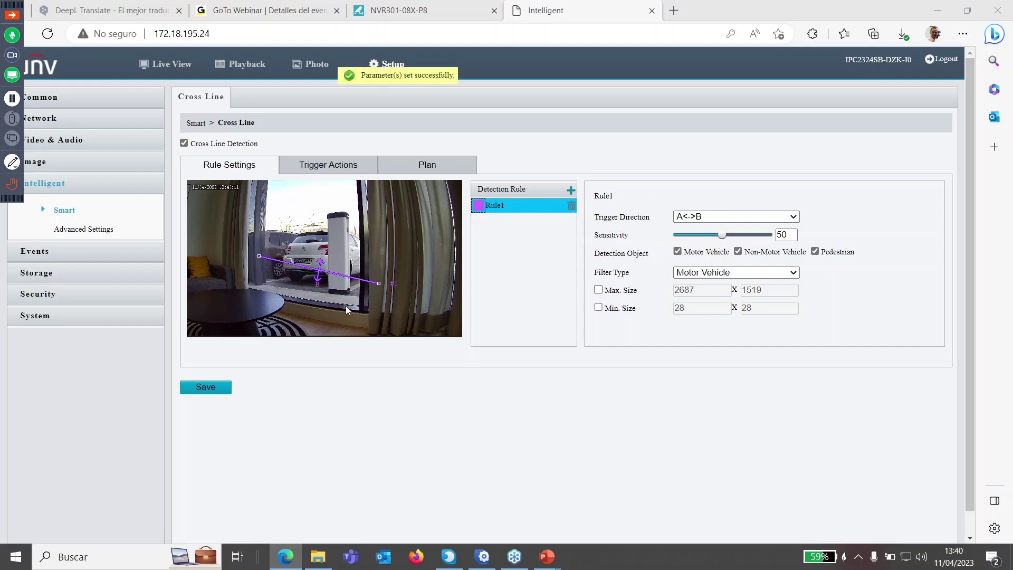
click(696, 275)
click(696, 278)
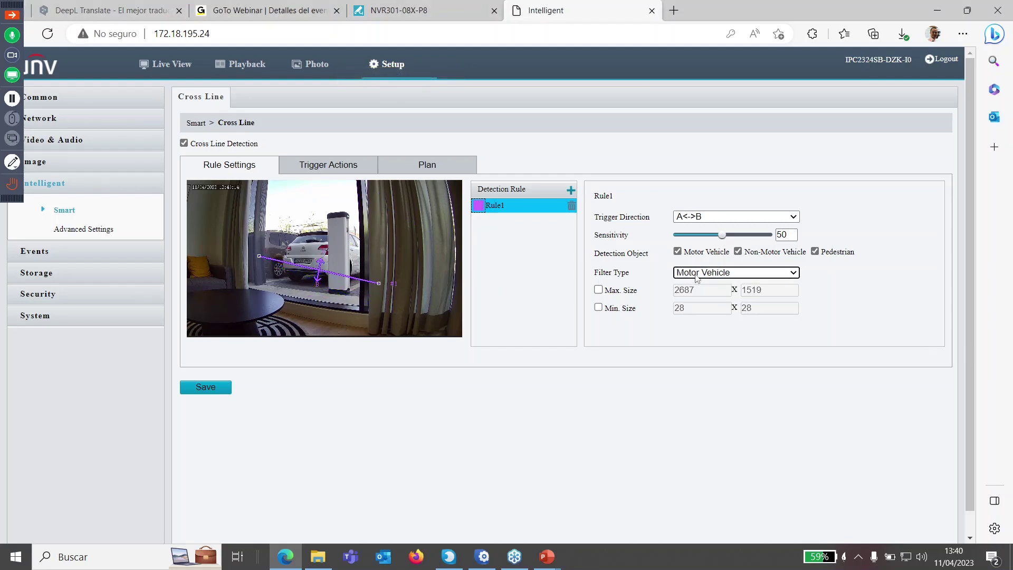
triple_click(628, 220)
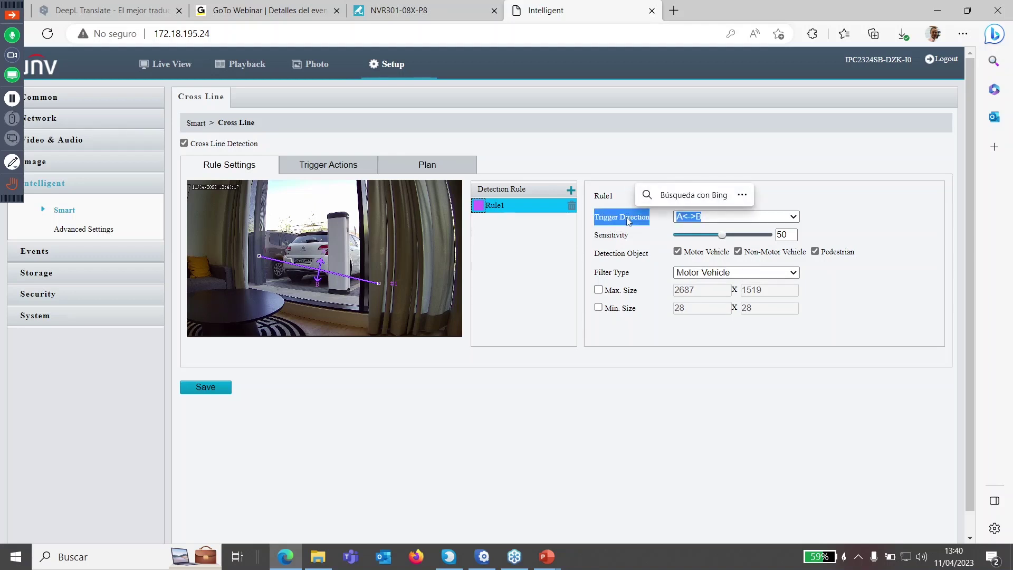
click(870, 230)
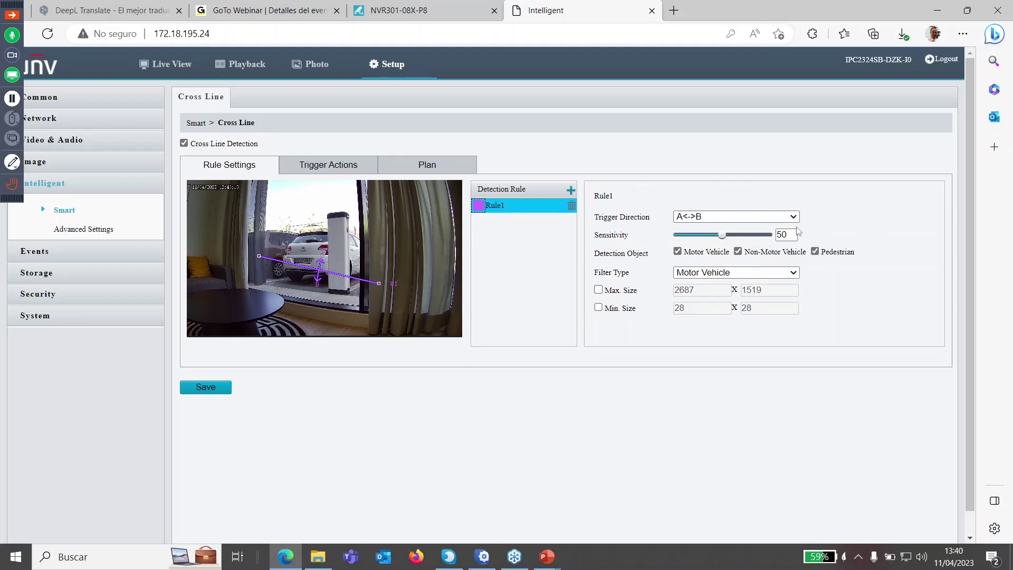
Step: Move the detection line down to the window's lower edge, set the trigger direction to A->B and save
drag(323, 270, 329, 315)
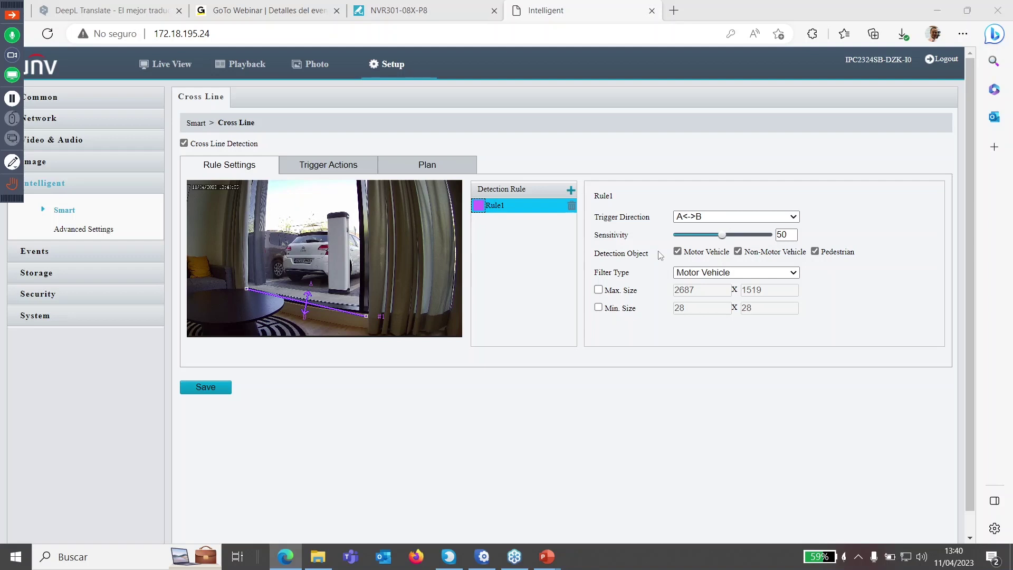
click(712, 216)
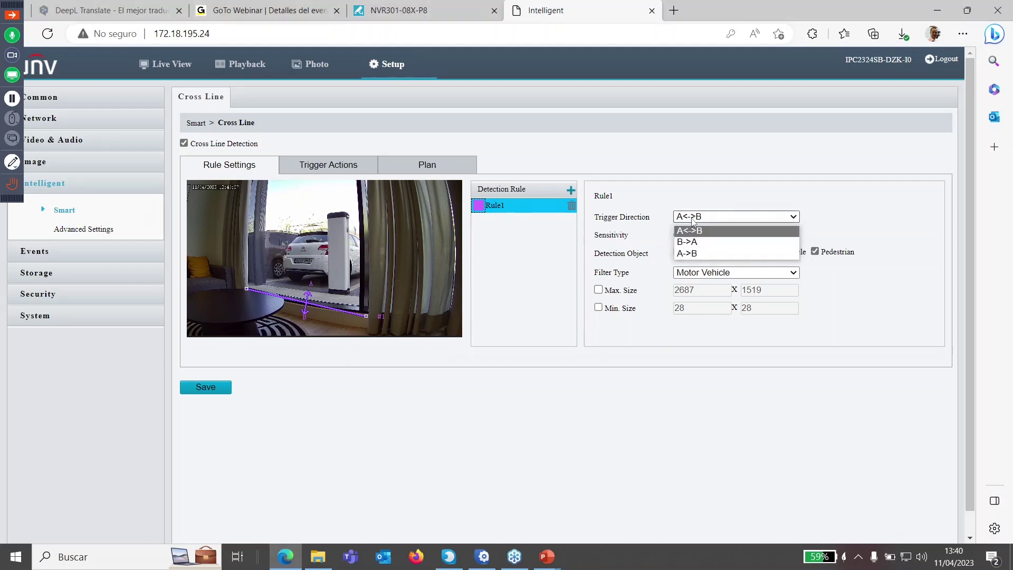
click(703, 254)
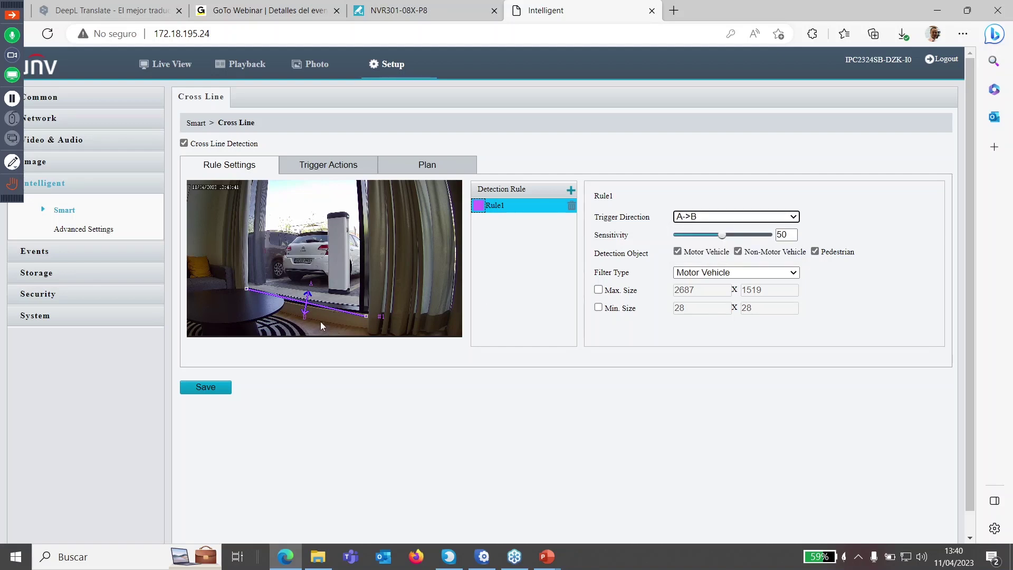
click(205, 386)
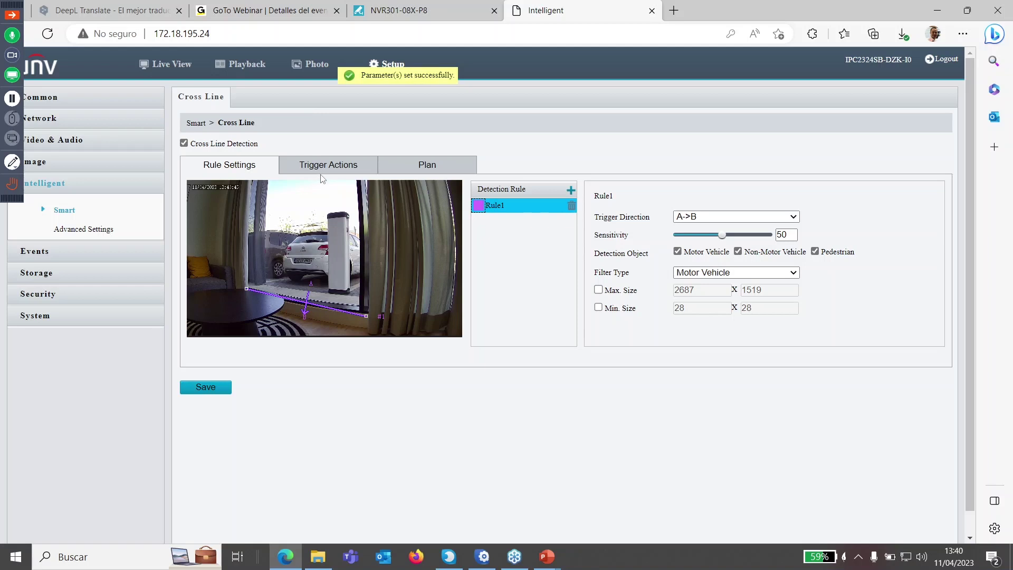
Step: Move the detection line onto the wall left of the window, shorten it and save it with trigger direction B->A
drag(311, 290, 204, 236)
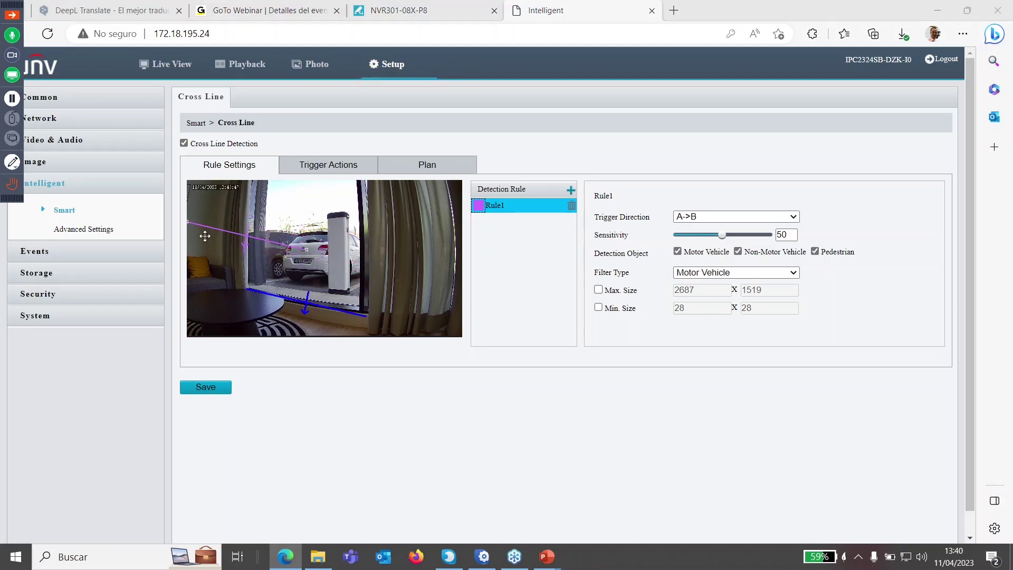
drag(308, 250, 217, 233)
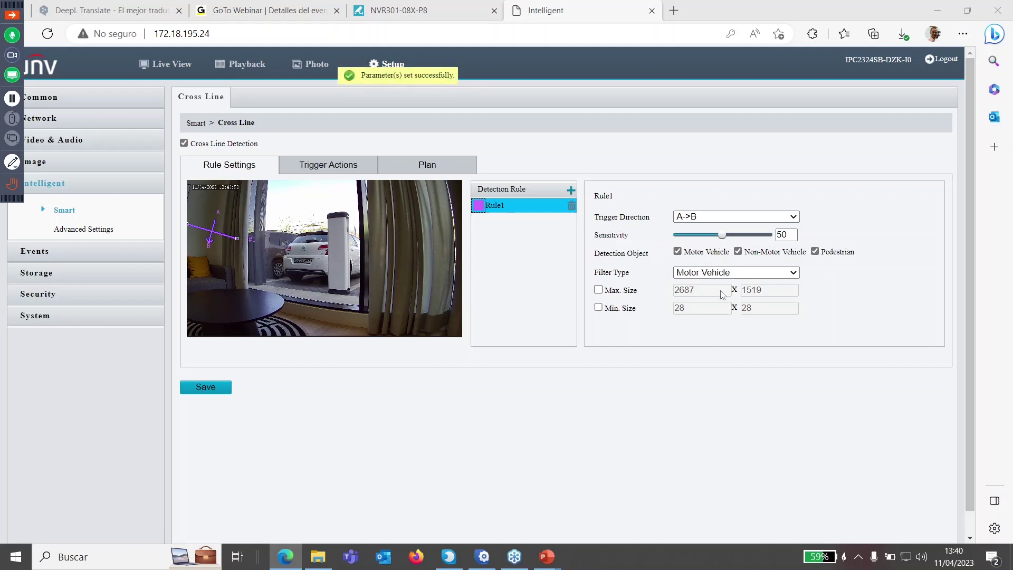
click(730, 218)
click(729, 243)
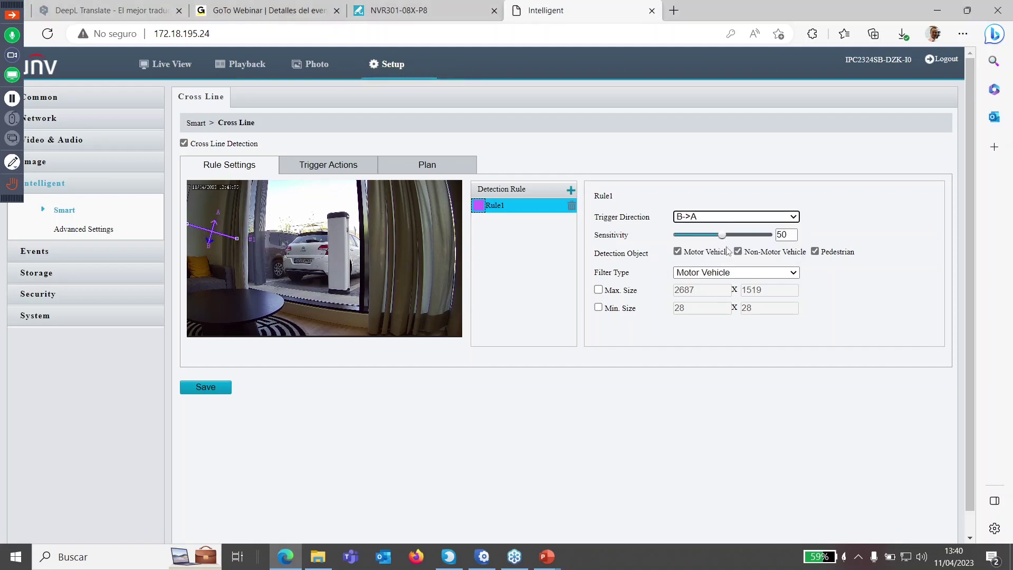
click(221, 389)
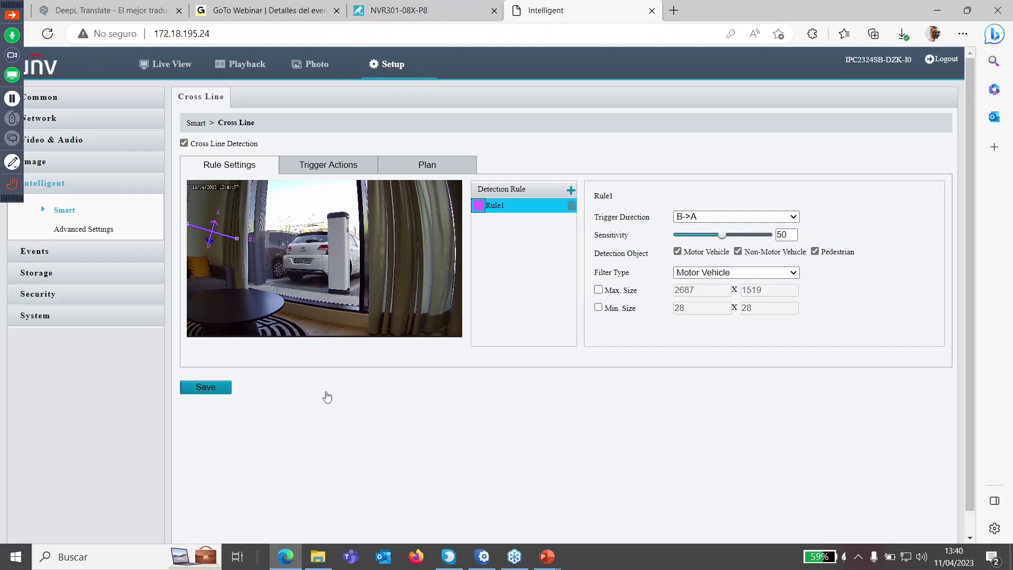
Step: Set Rule1's trigger direction to A<->B and save the rule
click(729, 217)
click(731, 231)
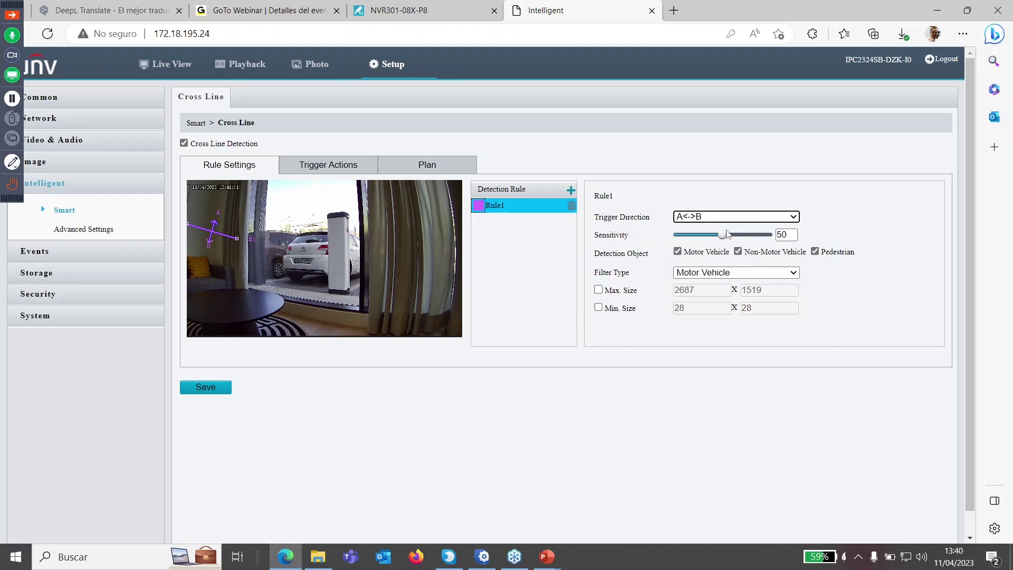
click(206, 389)
Step: Examine Rule1's detection object options and the available filter types
double_click(636, 253)
click(679, 400)
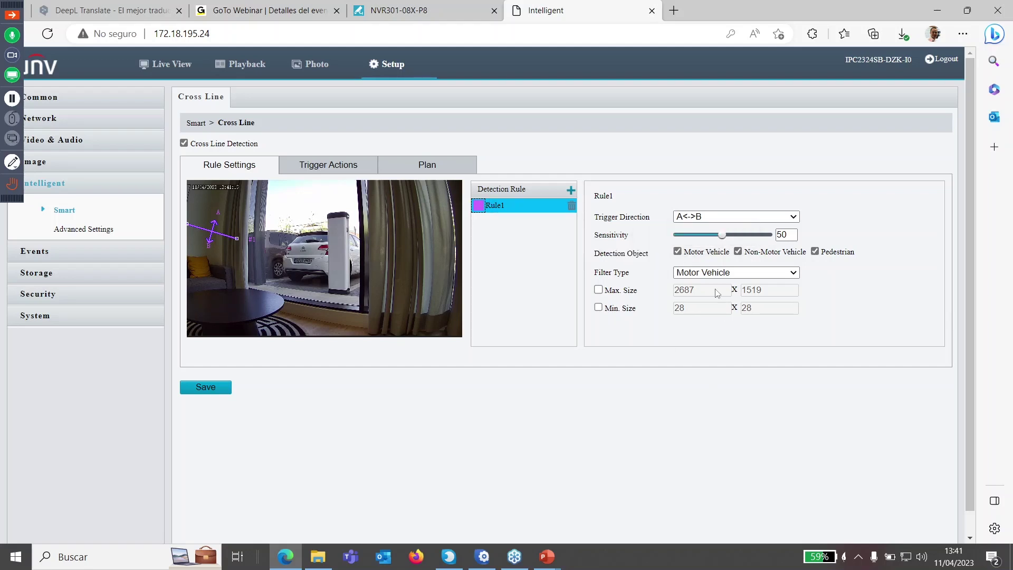
double_click(717, 252)
click(728, 394)
drag(745, 252, 808, 259)
click(853, 417)
click(756, 274)
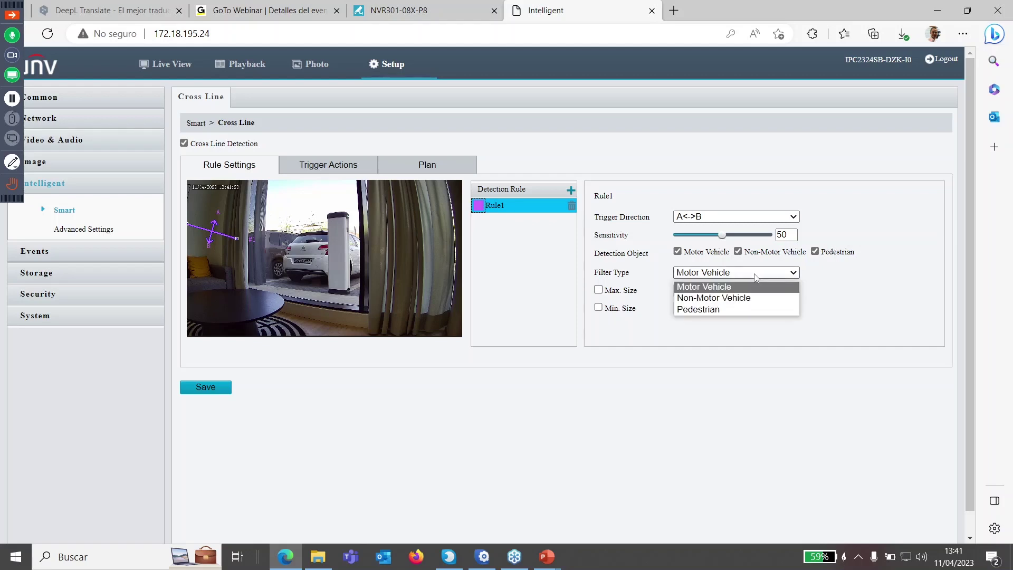
Step: Exclude non-motor and motor vehicles from Rule1's detection objects and set the filter type to Pedestrian
click(738, 252)
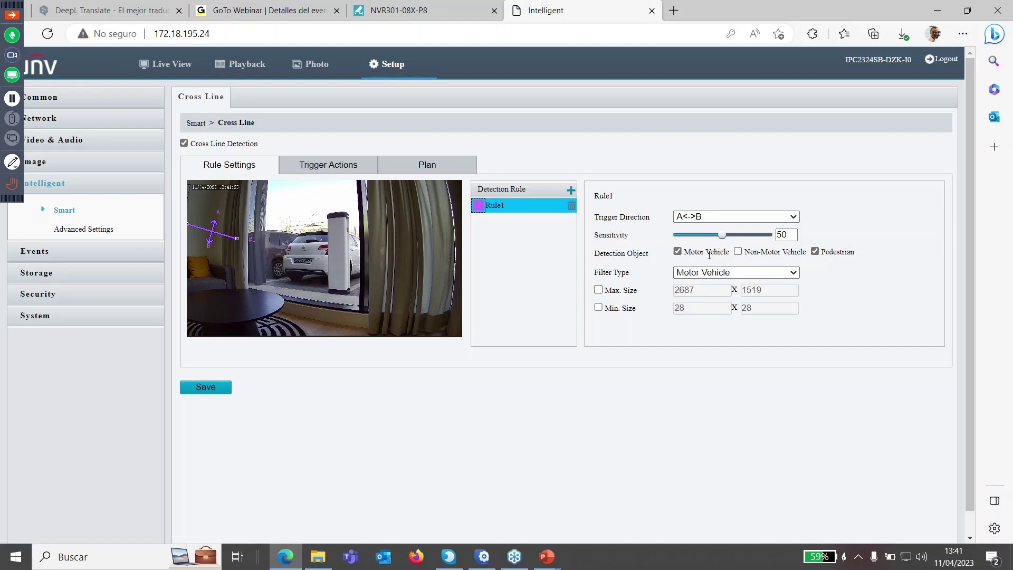
click(677, 252)
click(705, 274)
click(707, 308)
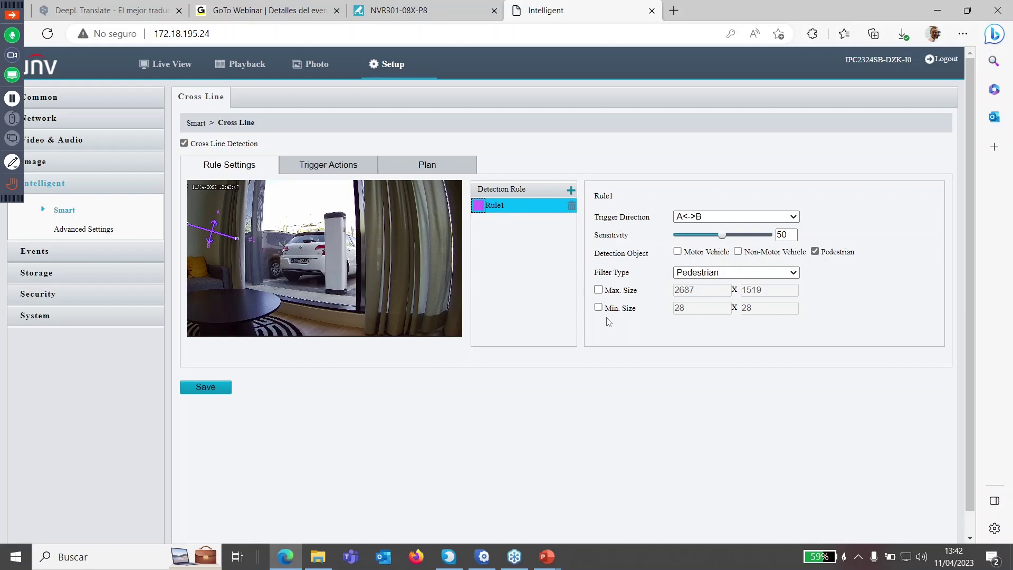
Step: Enable the Max. Size and Min. Size pedestrian filters, resizing their boxes to about 329 × 978 and 138 × 293
click(599, 290)
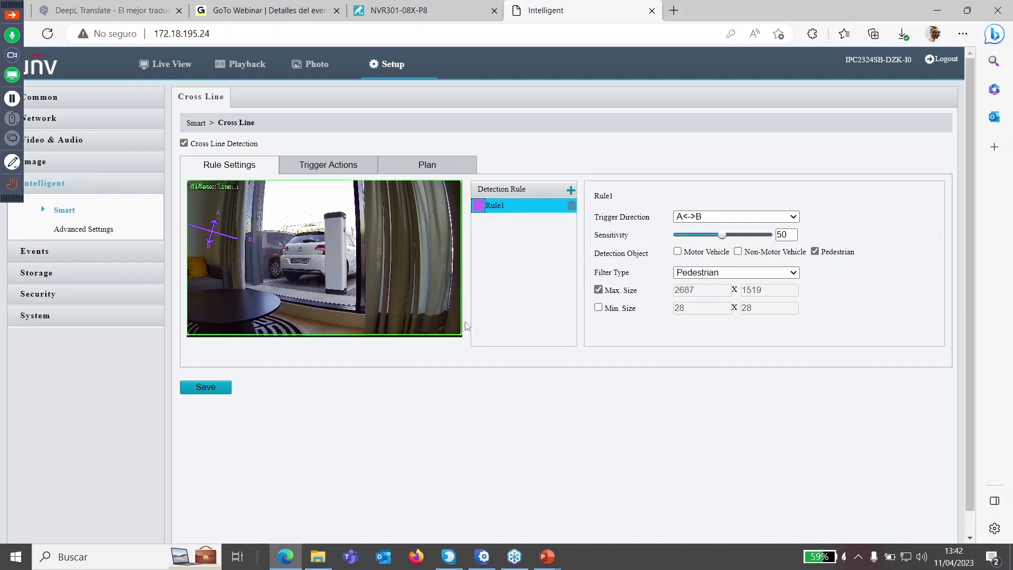
drag(462, 336, 416, 329)
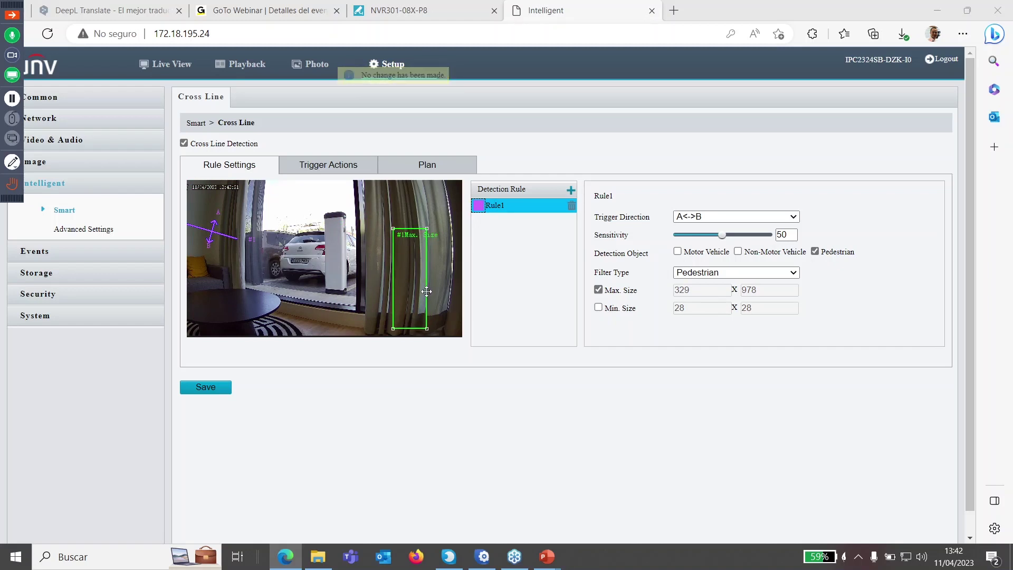
click(599, 308)
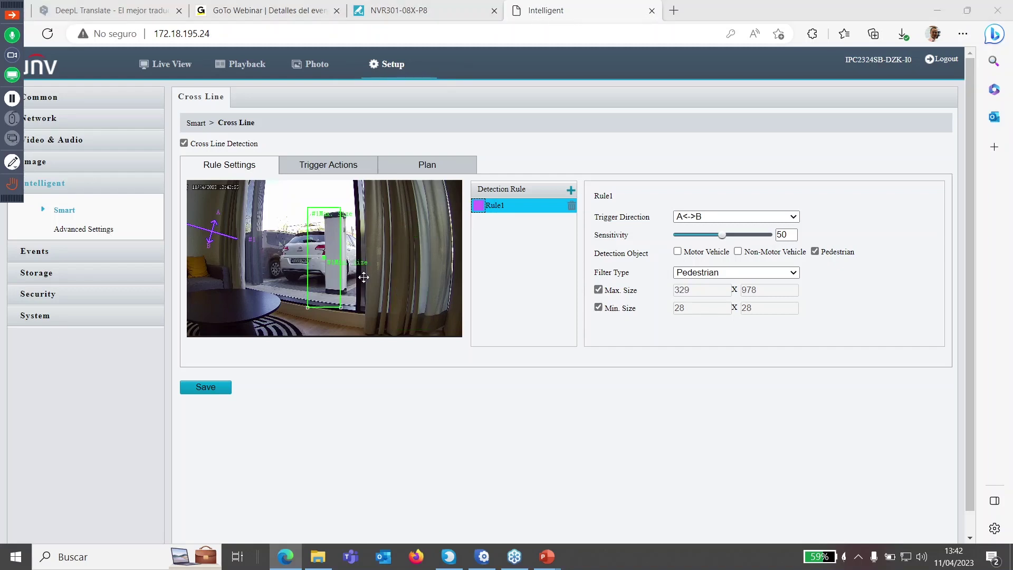
drag(323, 259, 337, 286)
drag(337, 290, 396, 324)
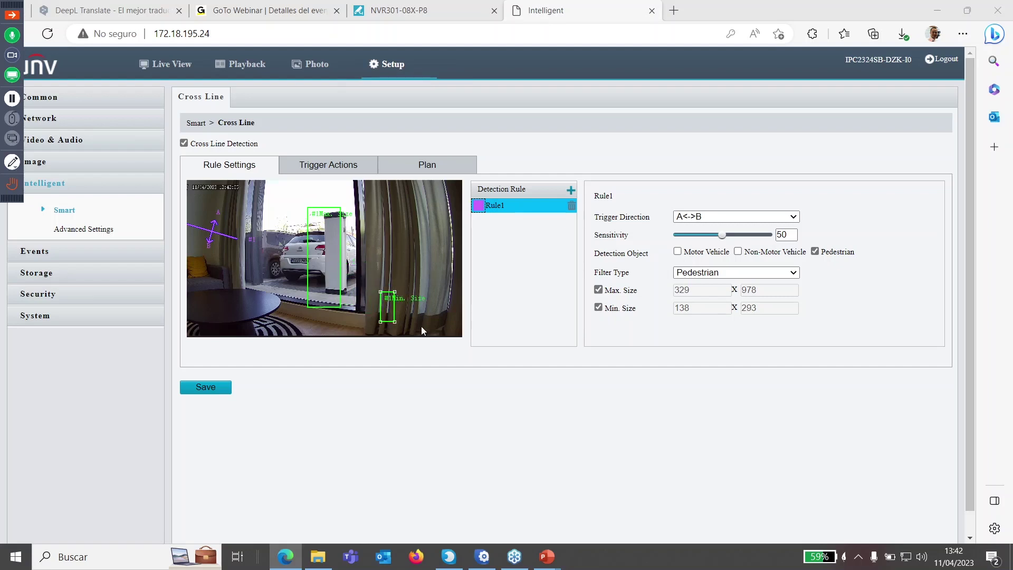
Step: Move the Max. Size box onto the right-hand curtain, save, and place the Min. Size box just above the parked car
drag(339, 267, 445, 270)
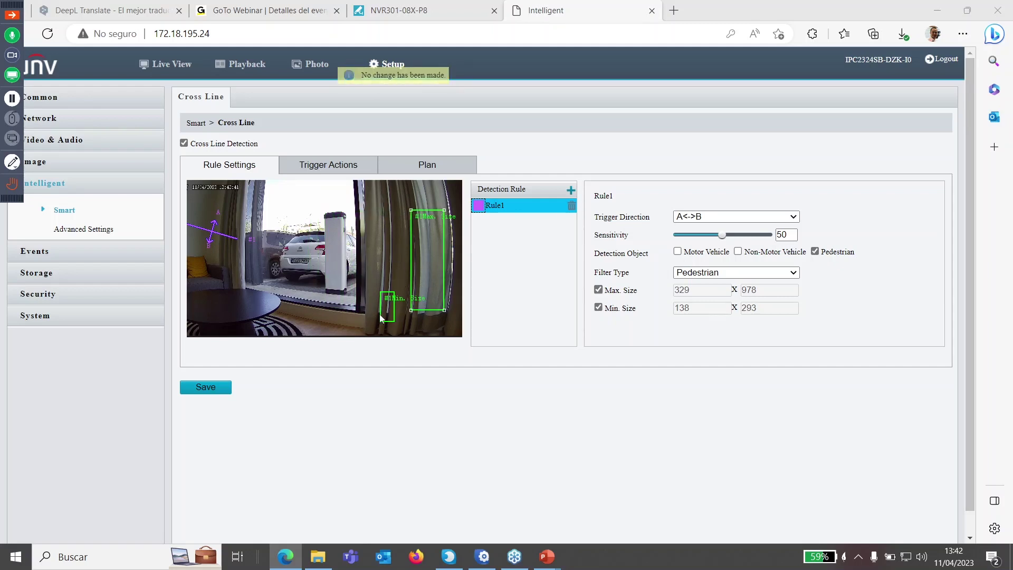
click(209, 391)
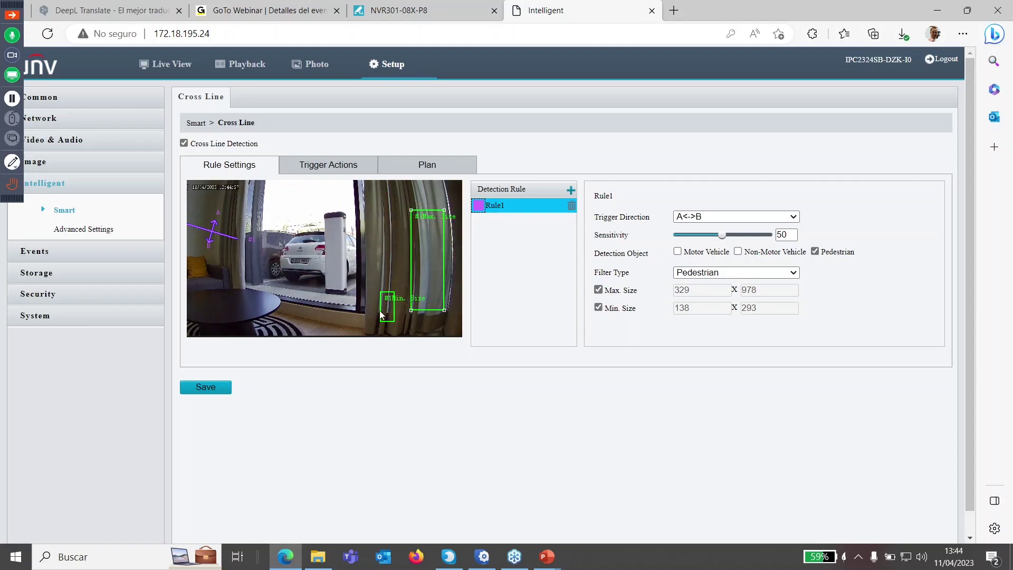
drag(381, 315, 294, 232)
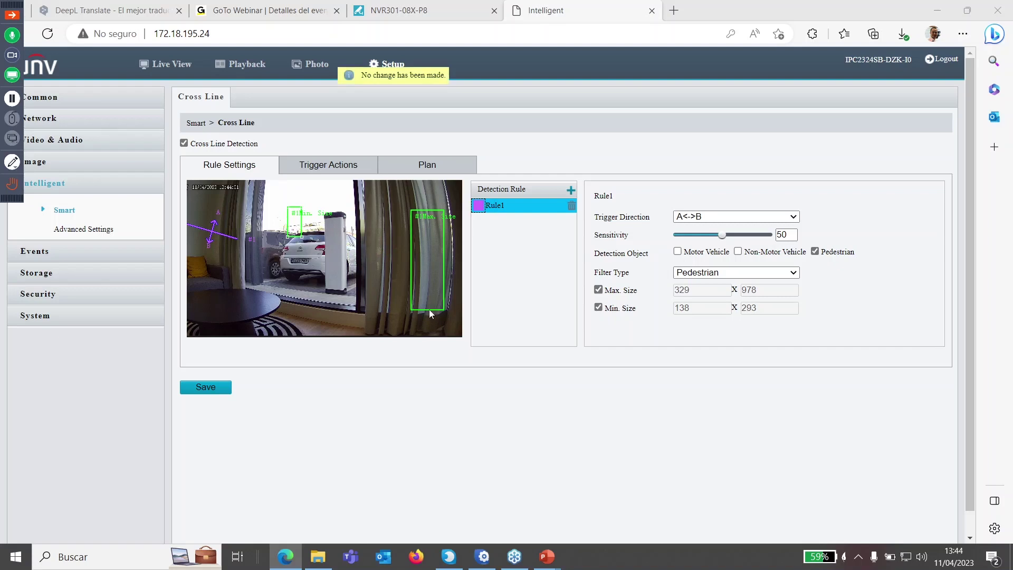
Step: Place Rule1's Min. Size box in front of the parked car, beside the charging post, and save the Cross Line settings
drag(288, 234, 307, 292)
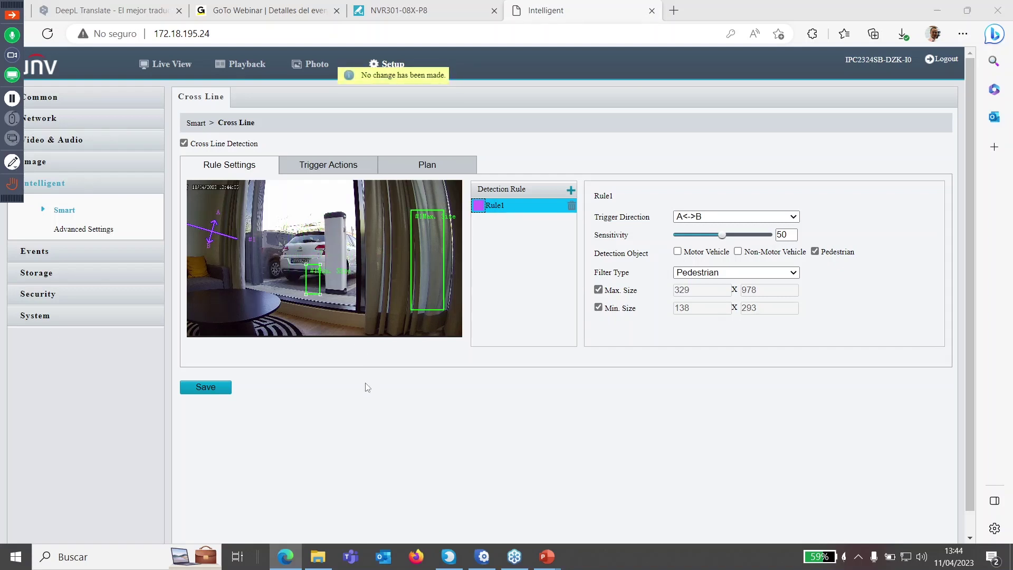
click(189, 389)
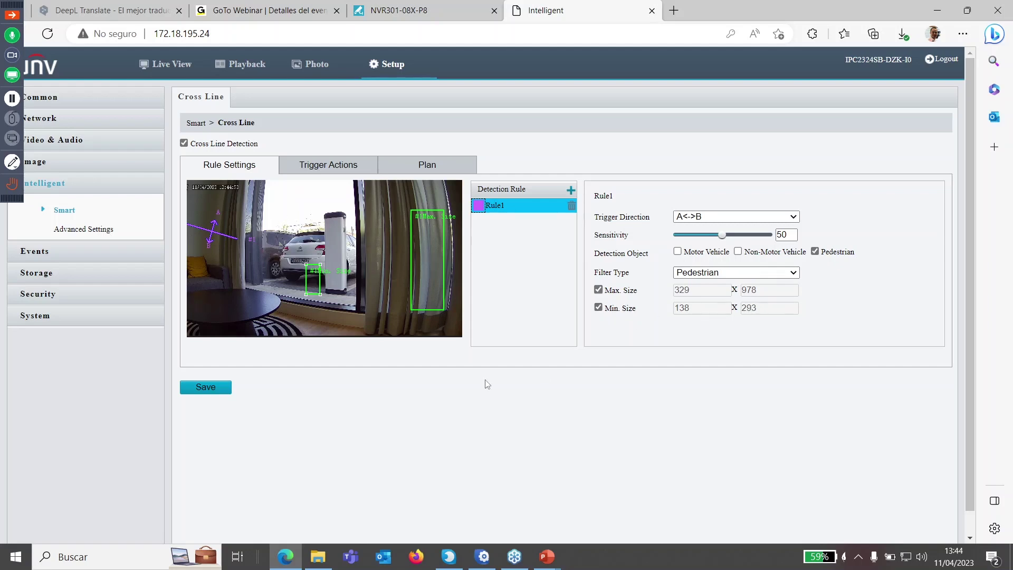
click(204, 388)
Step: Add three more Cross Line detection rules, Rule2 to Rule4, and save them
click(571, 190)
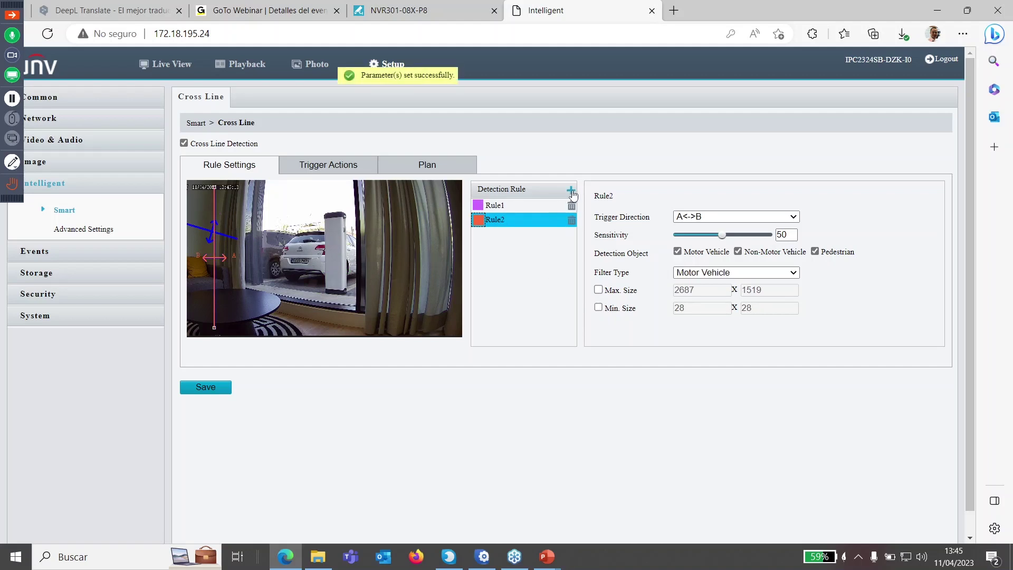
click(571, 190)
click(571, 189)
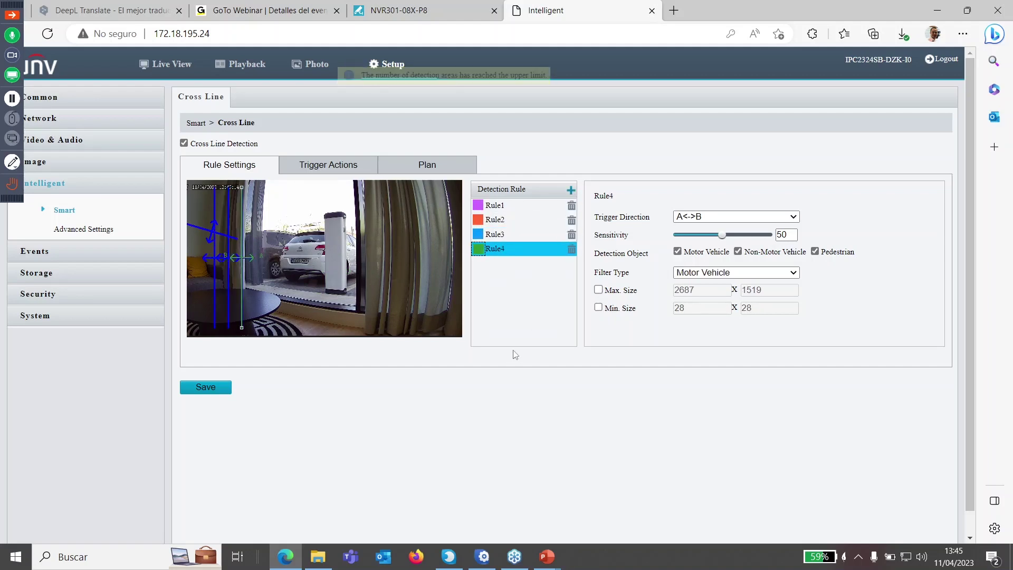
click(214, 389)
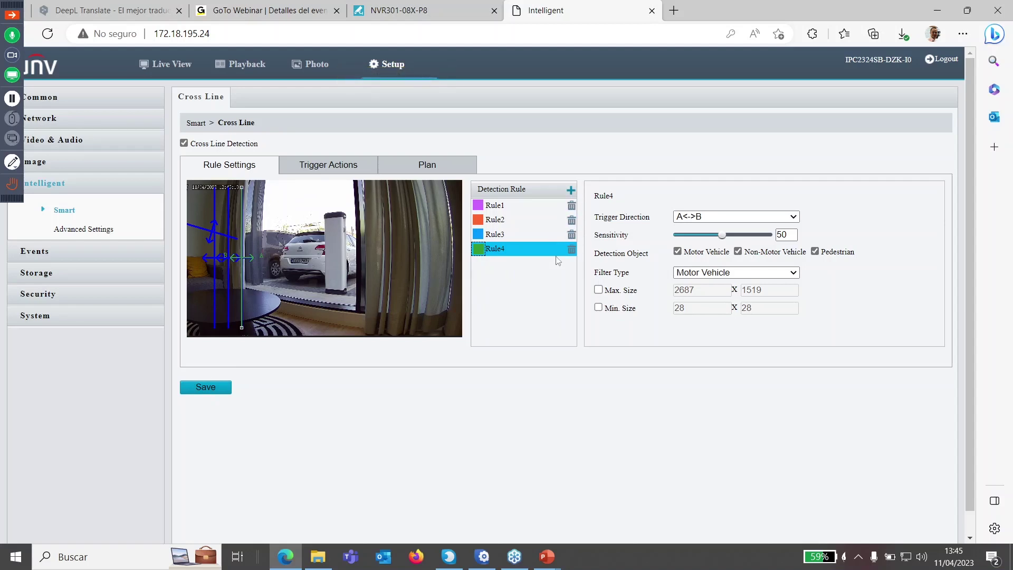
Step: View the Cross Line trigger actions, then mark Tuesday to Friday from 3 to 14 h as unarmed in the plan and save
click(351, 170)
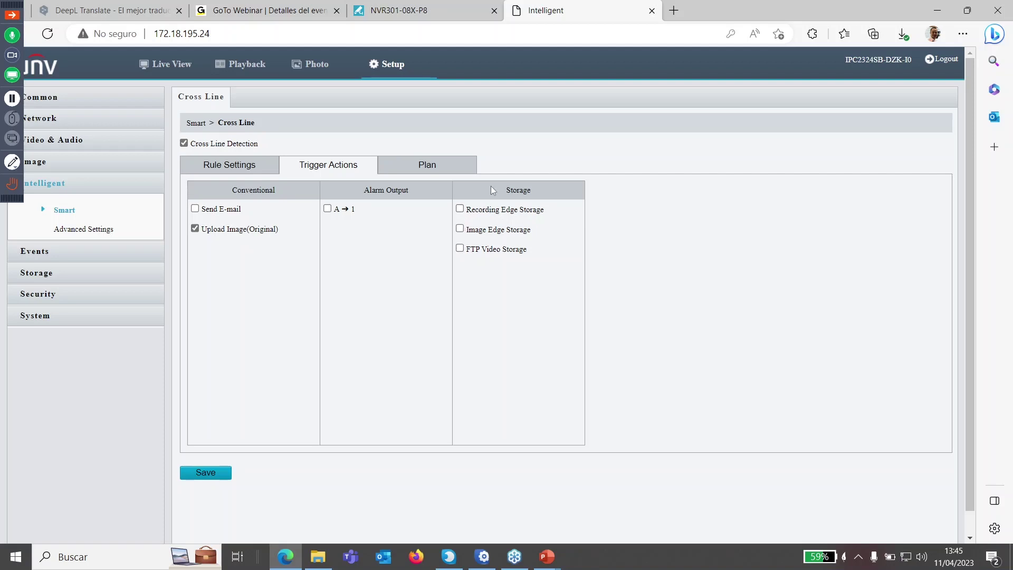
click(423, 166)
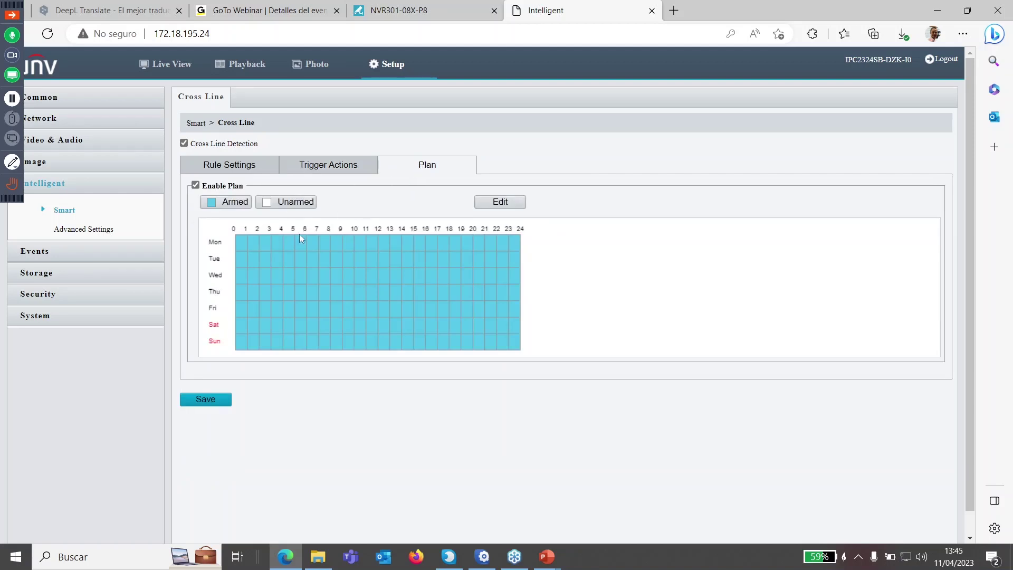
click(294, 202)
drag(276, 257, 397, 314)
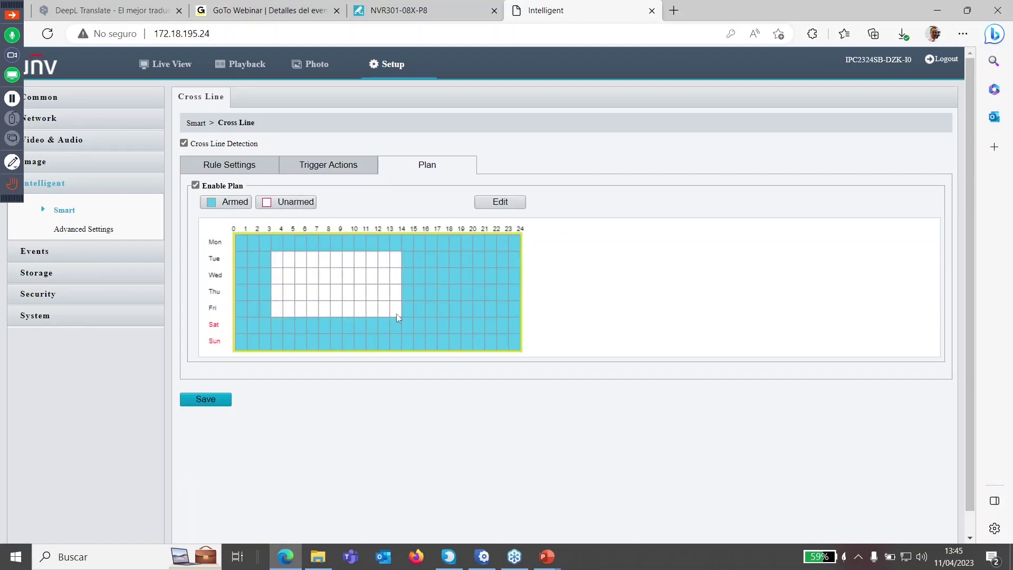
click(205, 399)
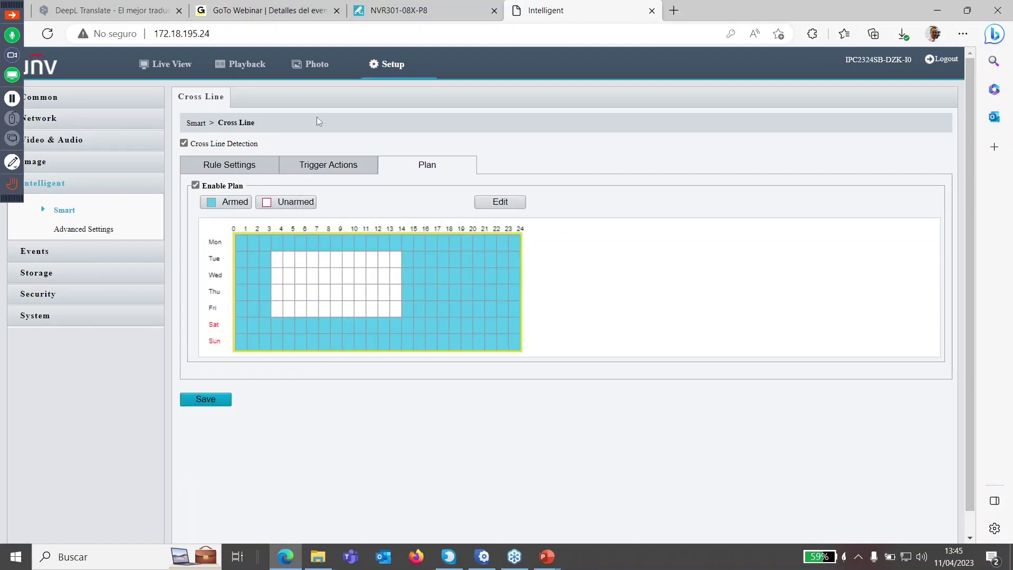
Step: Review the Cross Line trigger actions again and delete all four detection rules
click(321, 168)
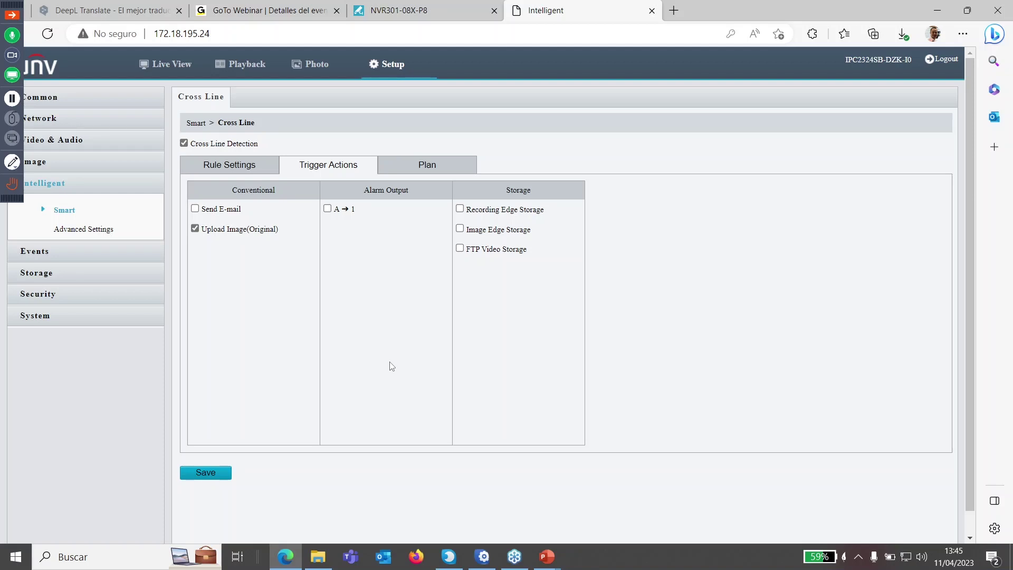
click(224, 174)
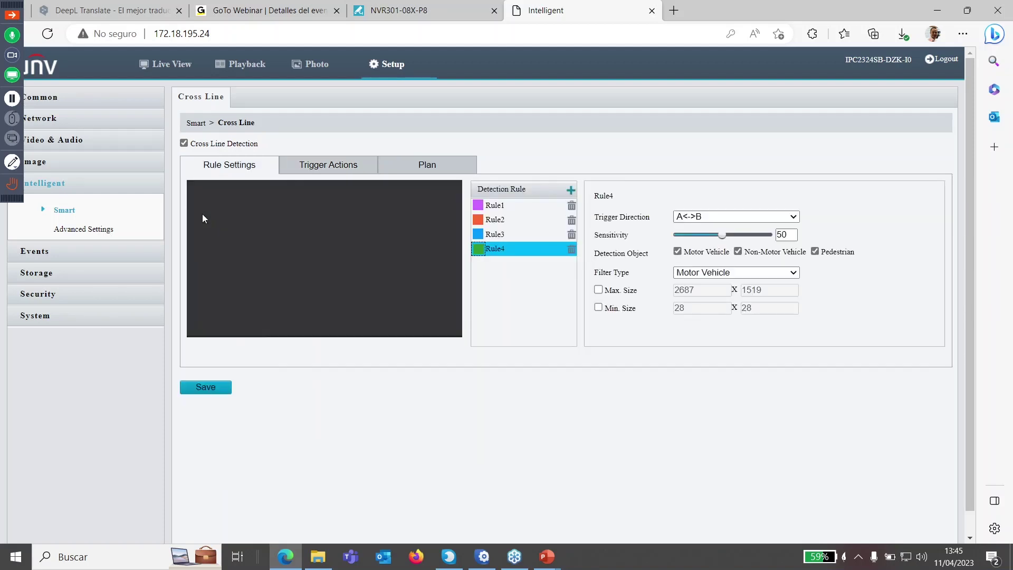
click(572, 206)
click(572, 206)
click(572, 206)
double_click(573, 207)
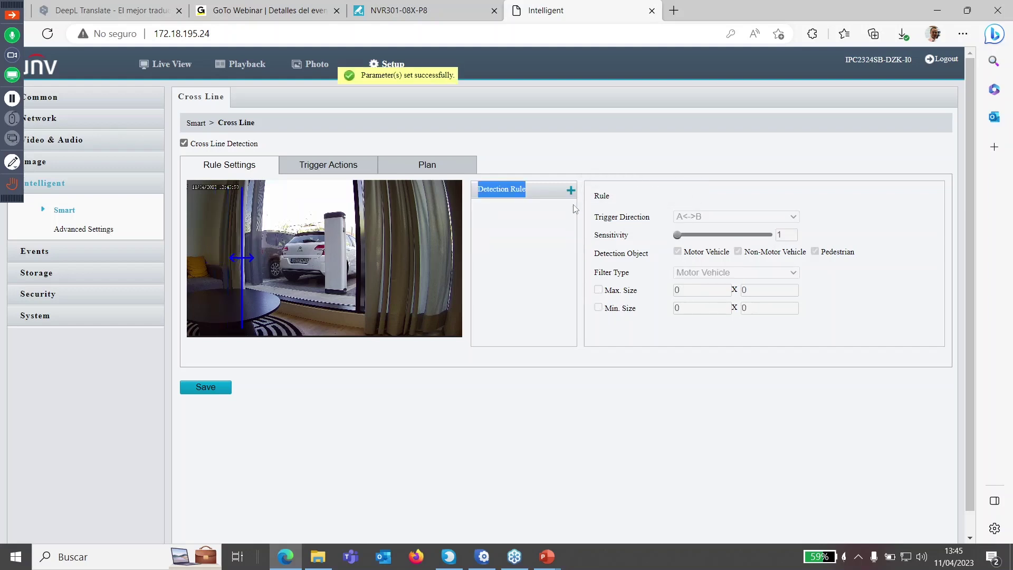
Step: Disable Cross Line Detection, save, and return to the Smart function overview
click(183, 143)
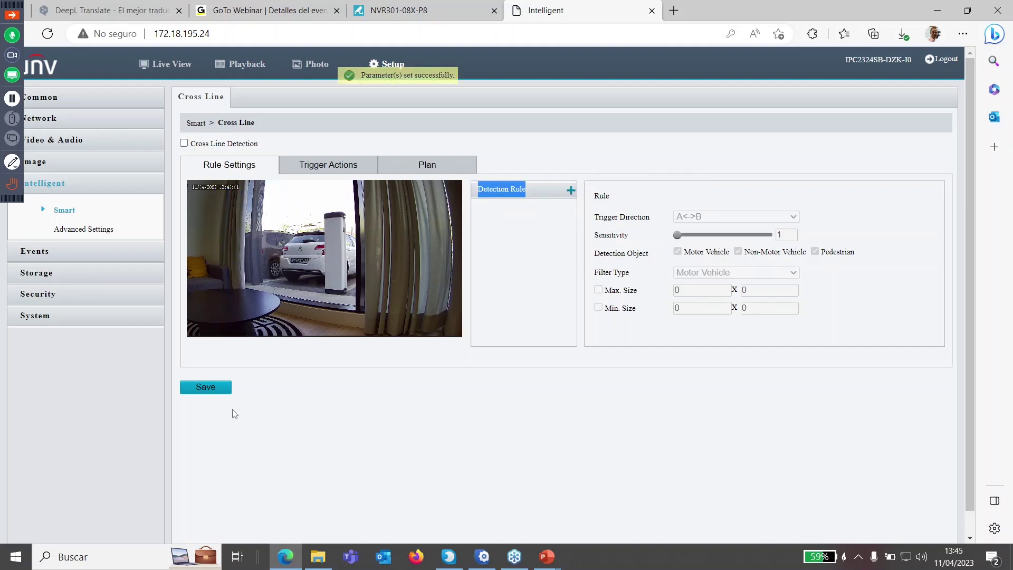
click(227, 391)
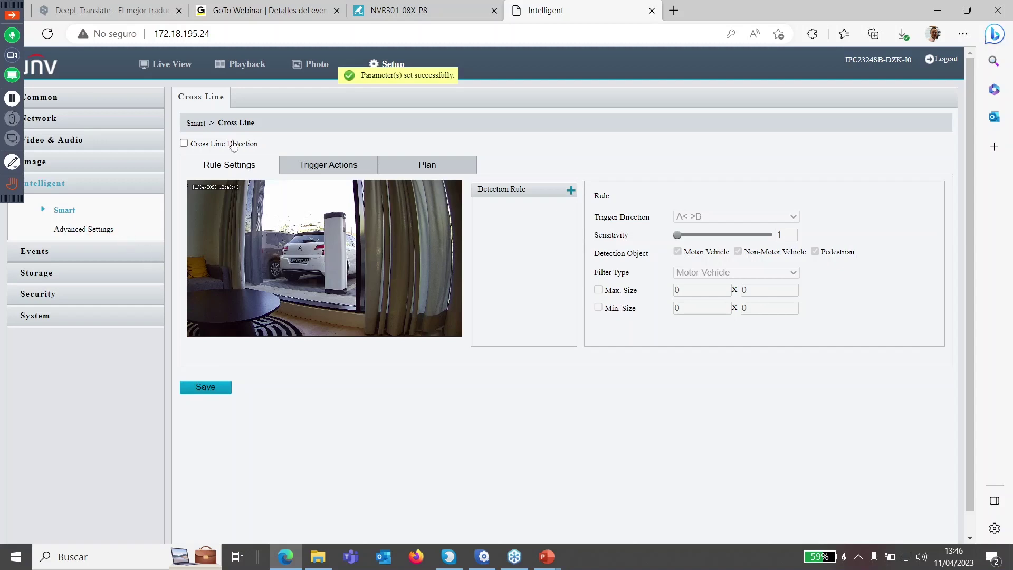
click(70, 211)
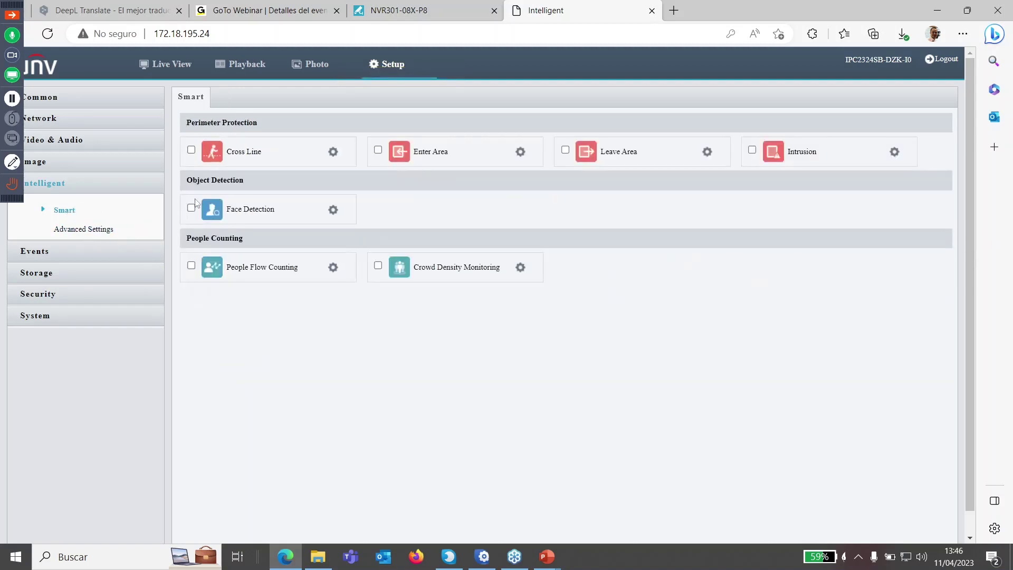
click(378, 151)
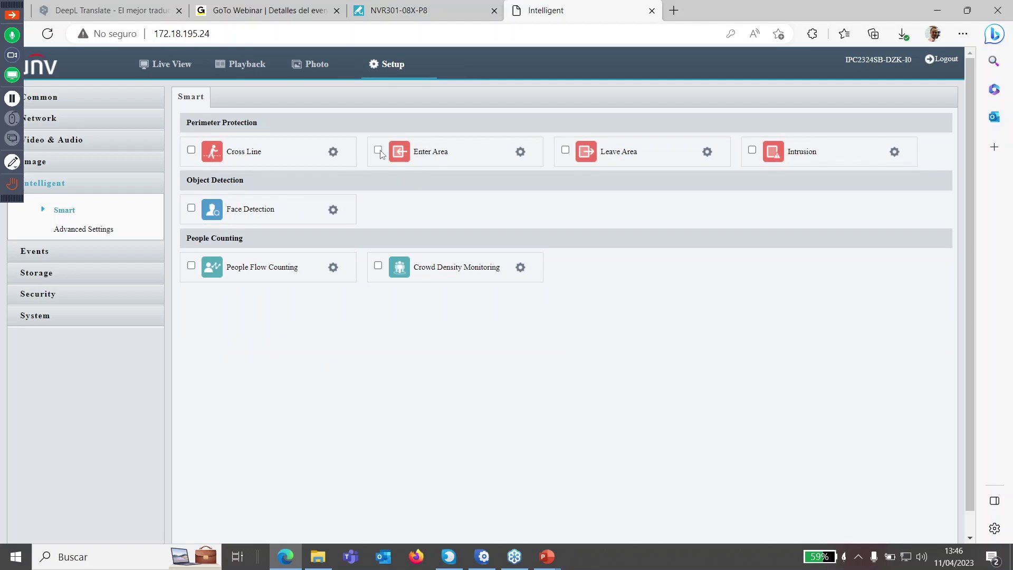
click(521, 152)
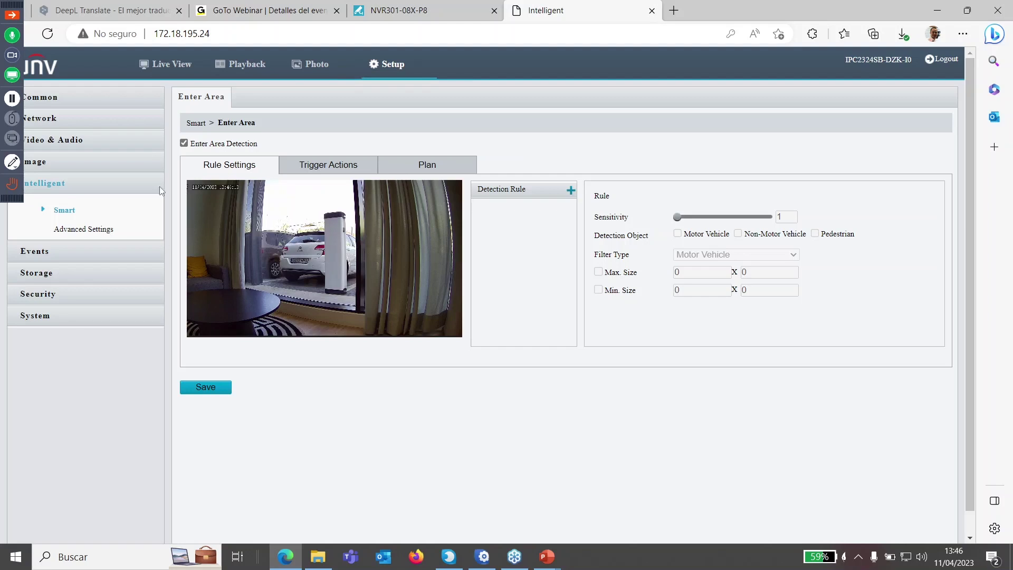
click(184, 143)
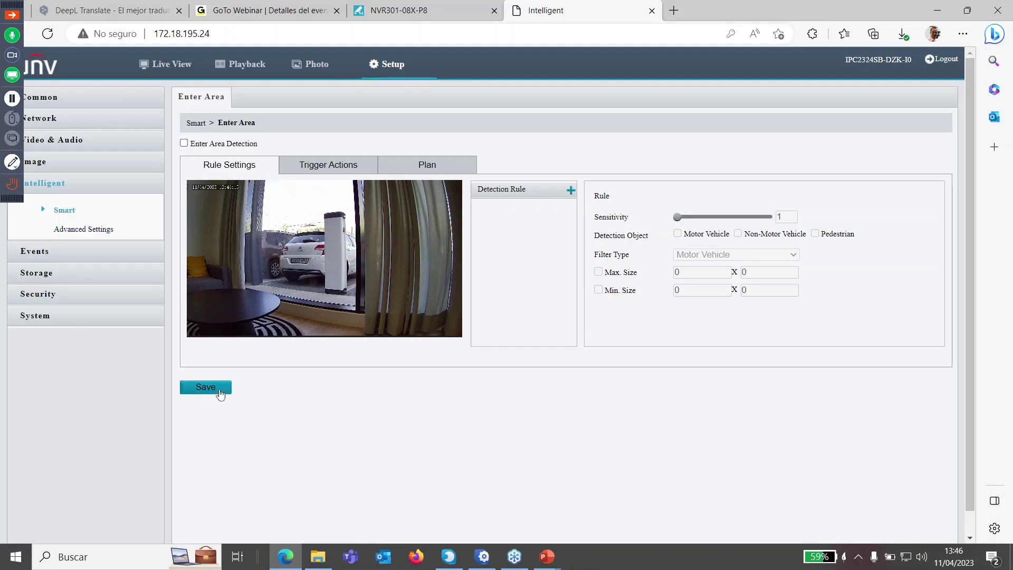
click(65, 211)
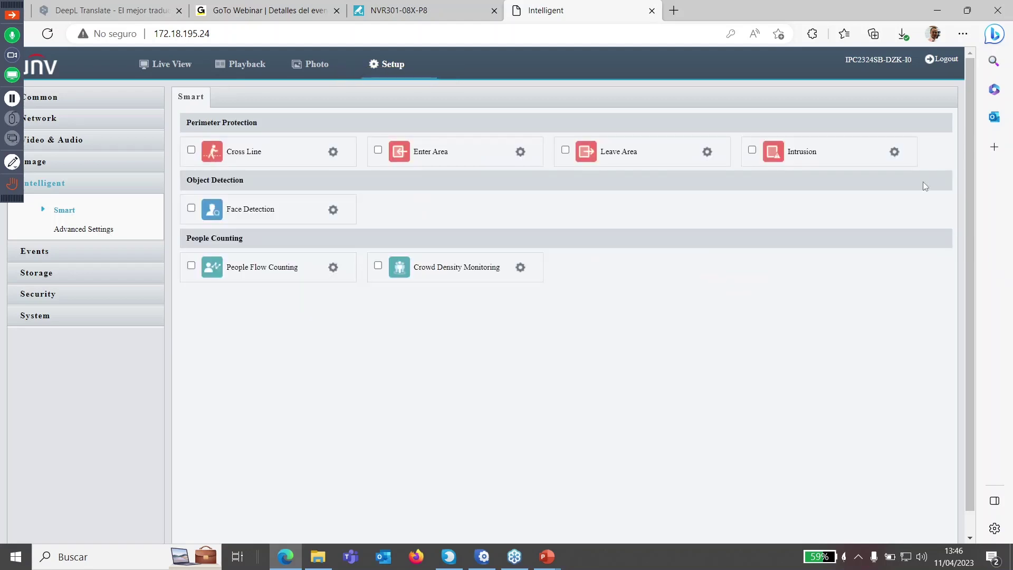
click(895, 153)
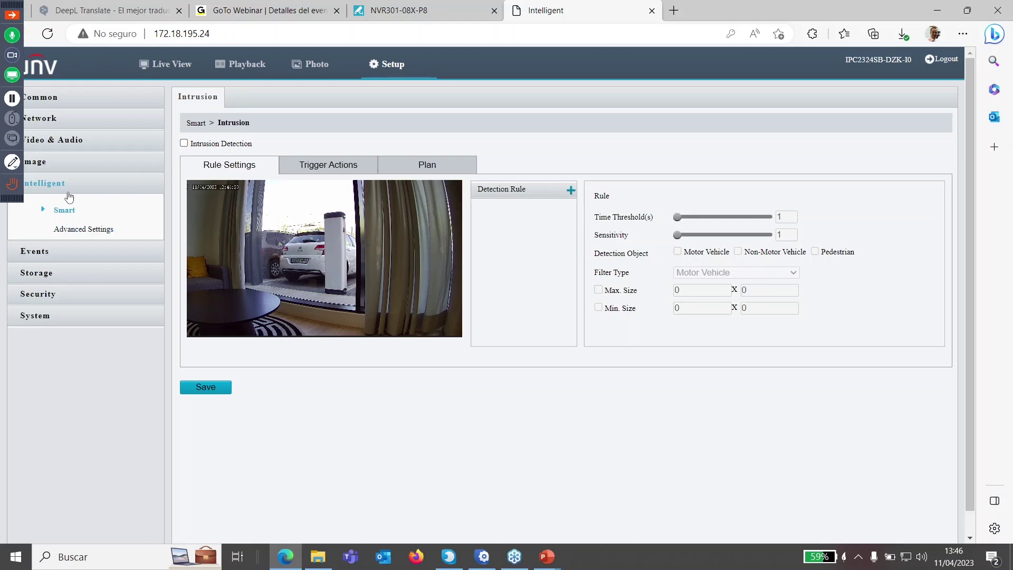
click(64, 211)
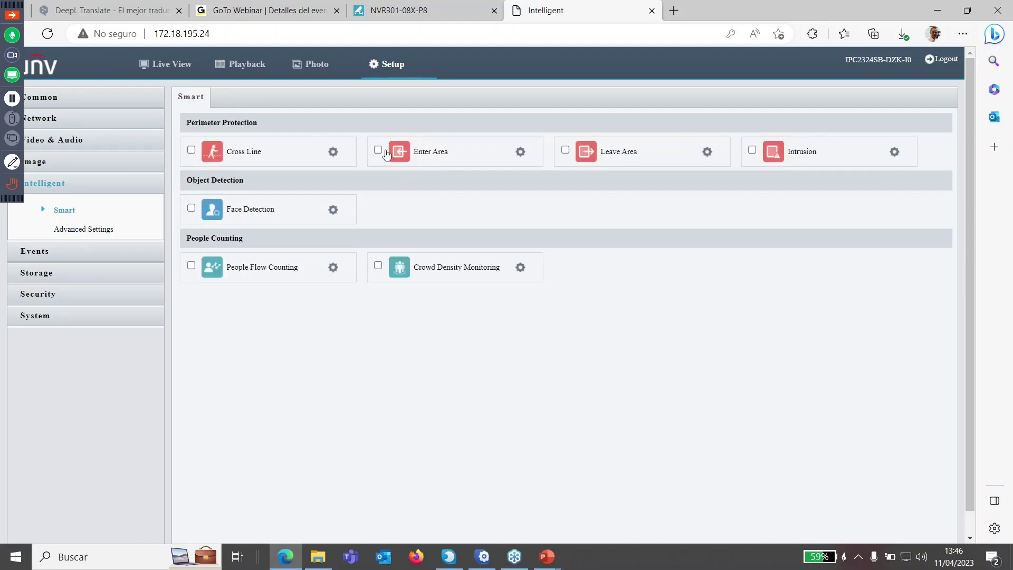
Step: Enable Enter Area Detection, add Rule1, and reshape its detection area to cover the right-hand curtain of the camera image
click(521, 152)
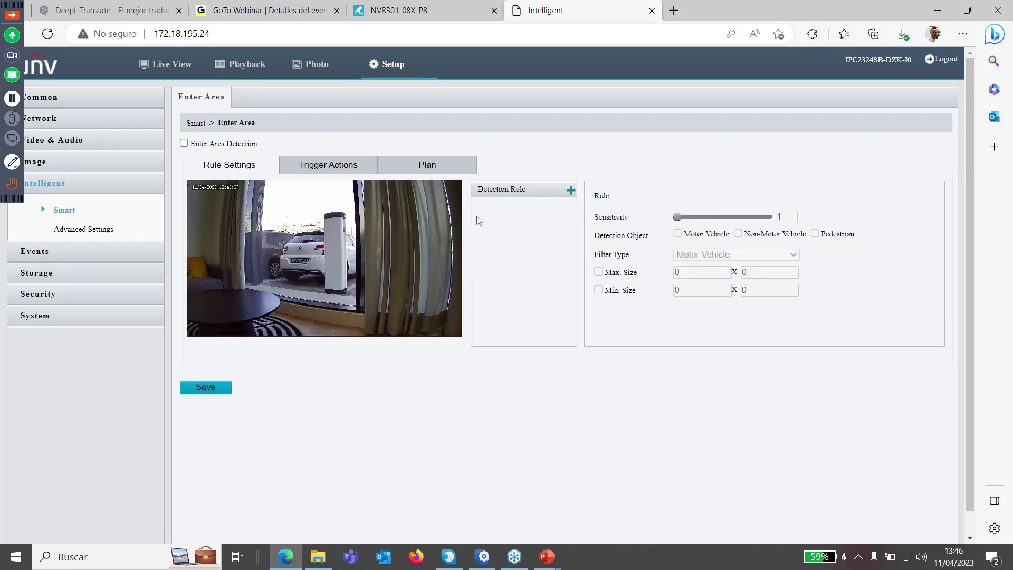
click(184, 143)
click(571, 191)
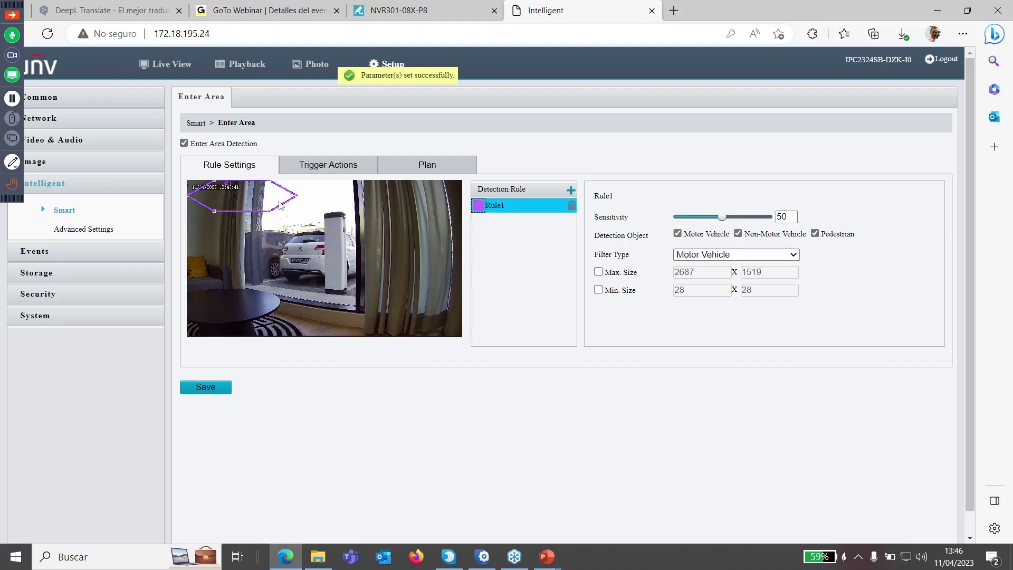
drag(281, 205, 437, 319)
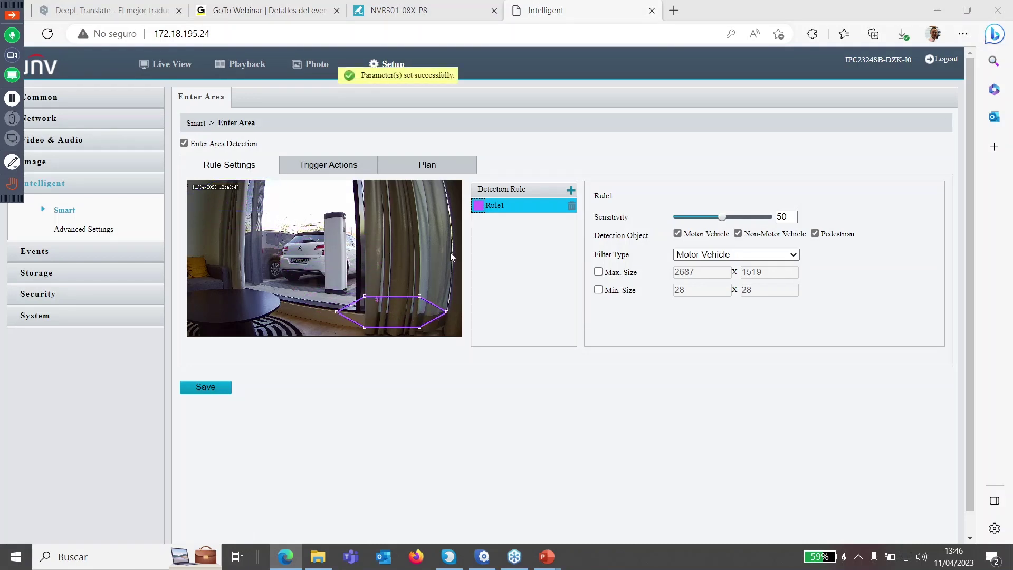
drag(365, 296, 440, 252)
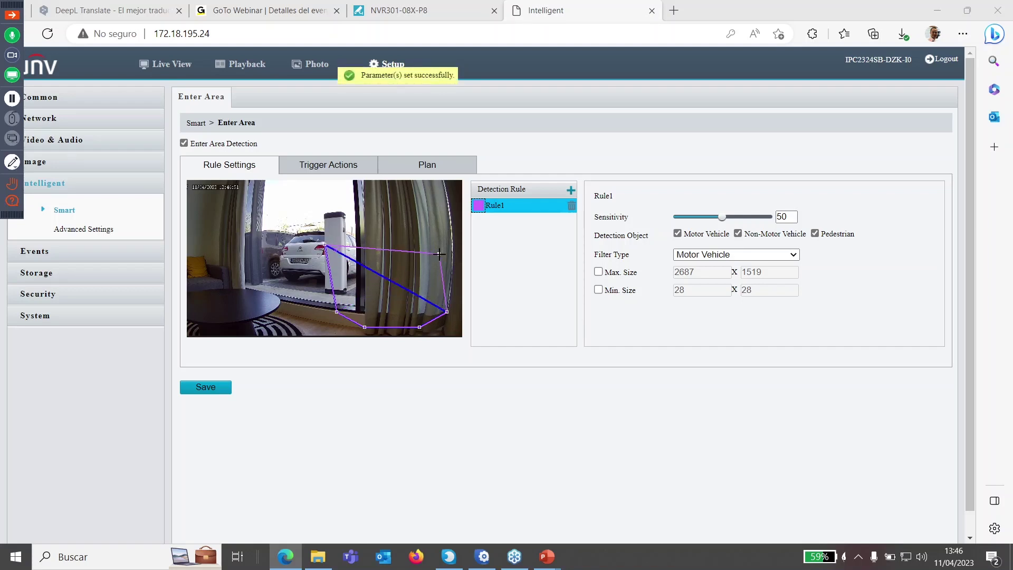
drag(323, 246, 417, 191)
drag(439, 250, 449, 239)
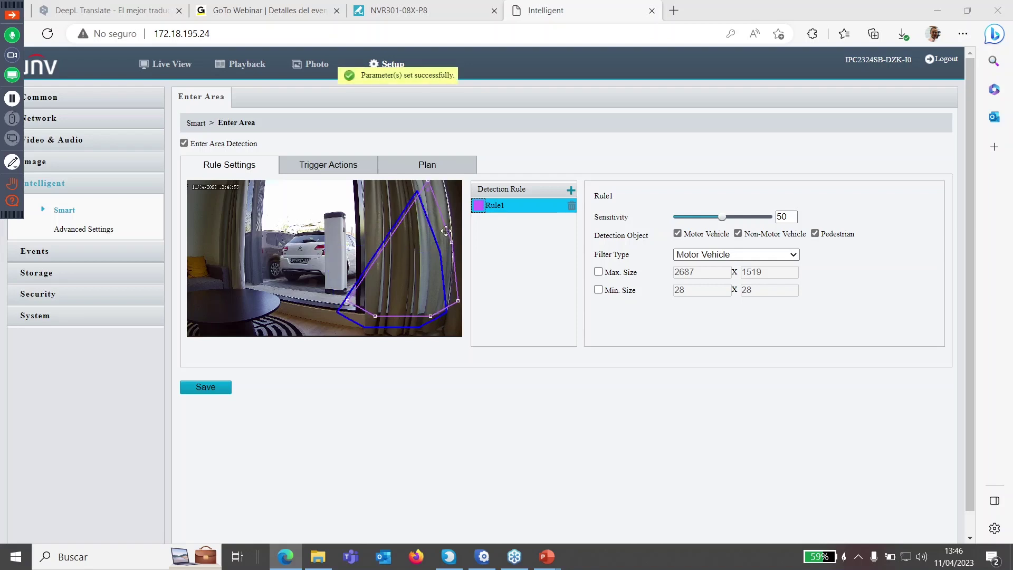
Step: Add three more Enter Area rules, Rule2 to Rule4, and move one detection area over the round table
click(571, 190)
click(572, 190)
click(571, 191)
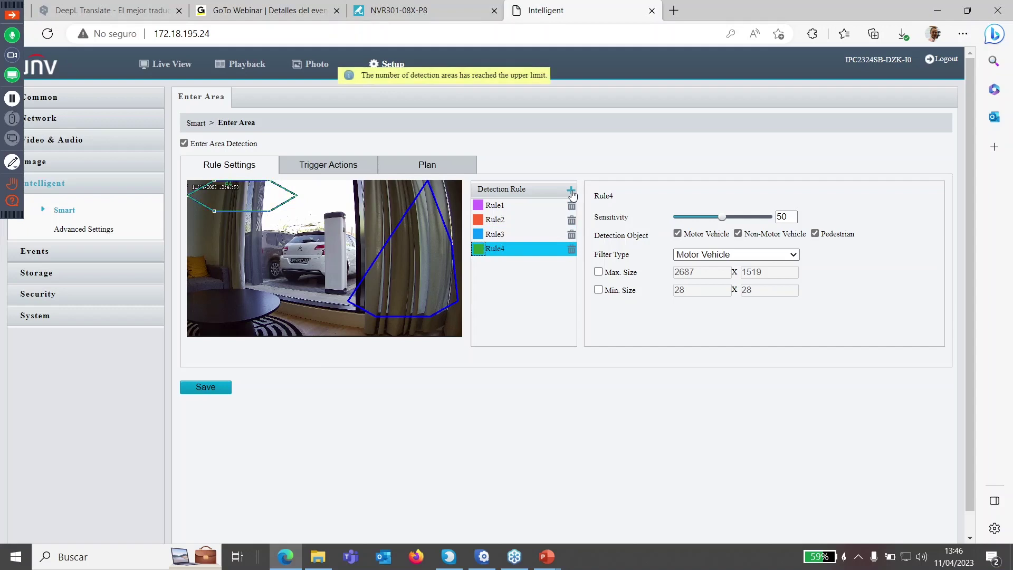
drag(254, 296, 254, 298)
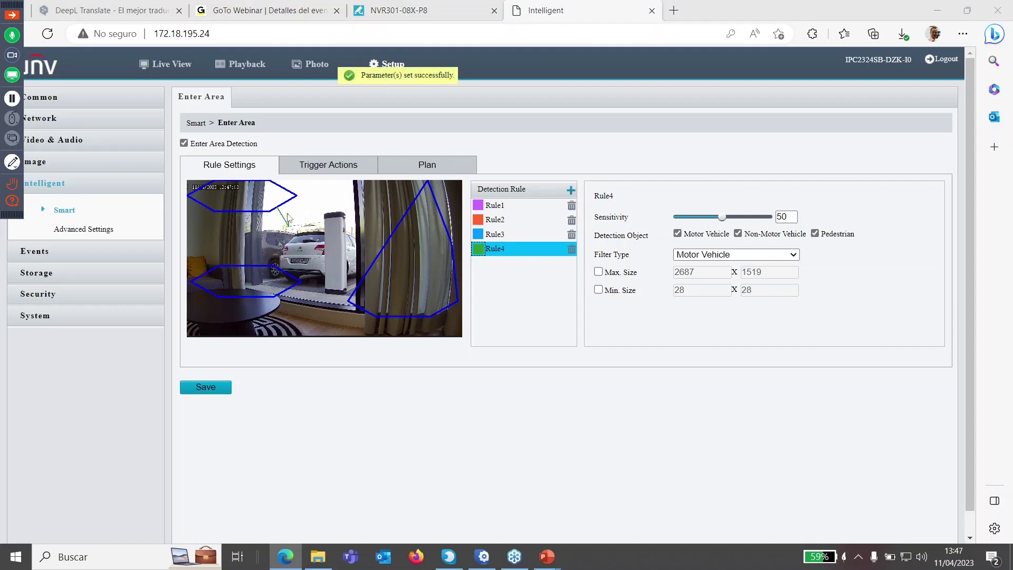
Step: Set Rule3's filter type to Non-Motor Vehicle and its sensitivity to 9
click(510, 239)
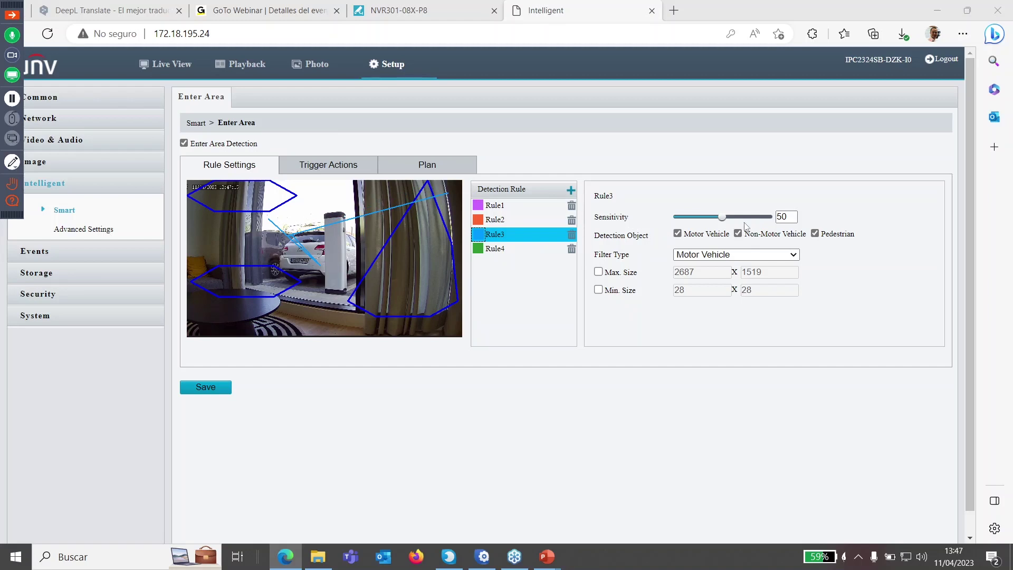
drag(723, 217, 712, 217)
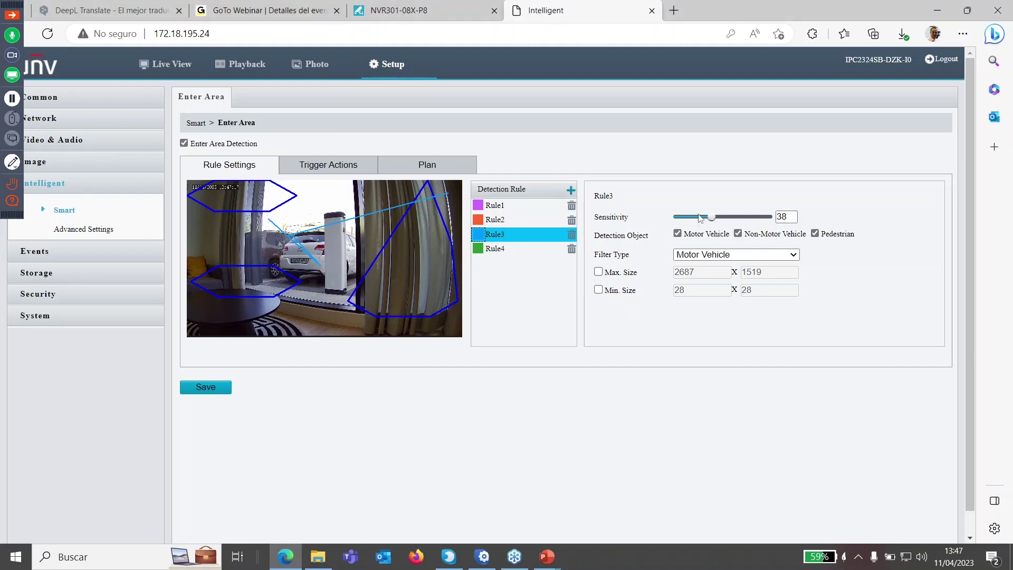
double_click(793, 217)
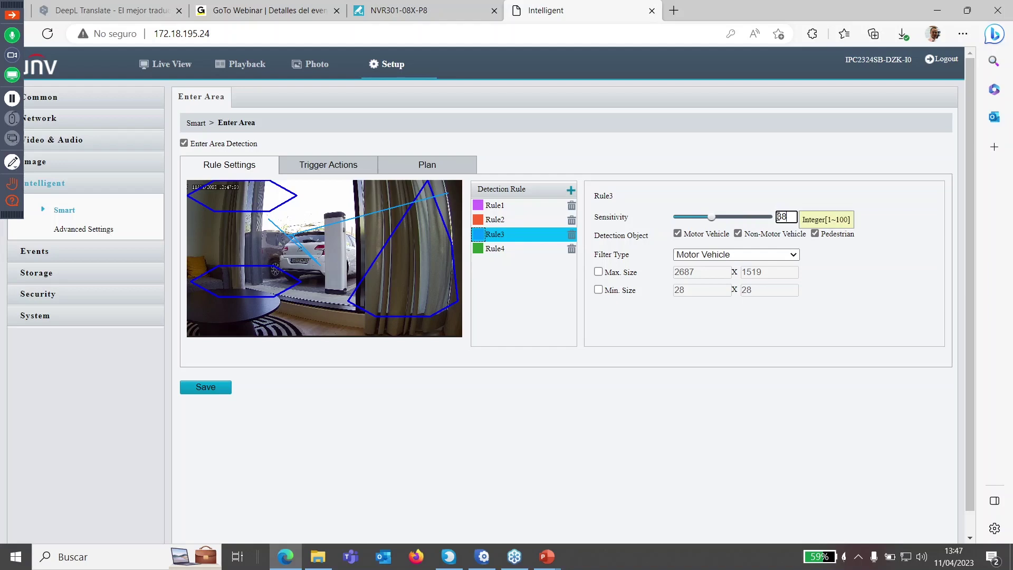
click(701, 192)
click(679, 254)
click(703, 292)
click(706, 256)
click(713, 280)
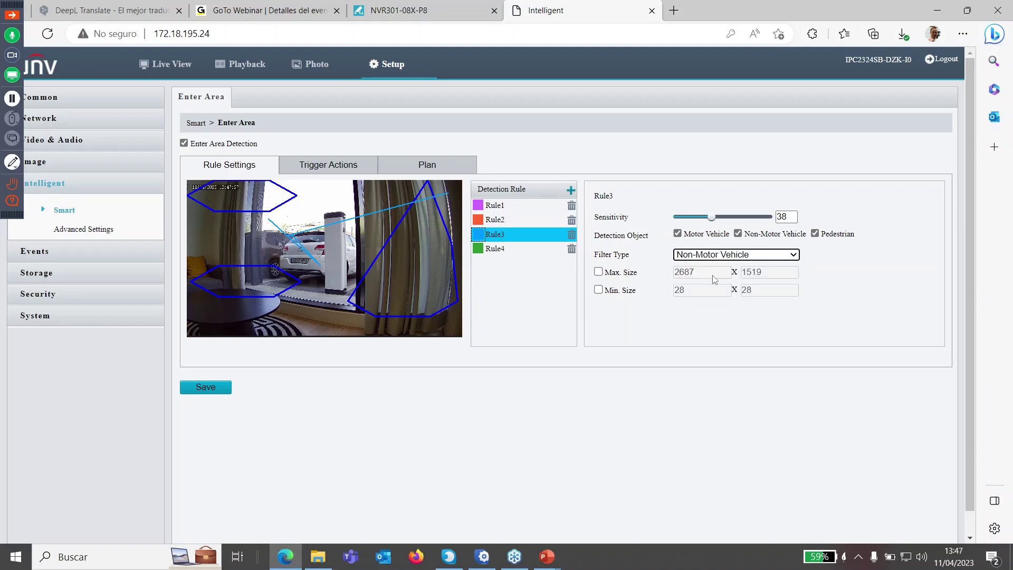
click(715, 262)
click(528, 332)
drag(713, 217, 685, 217)
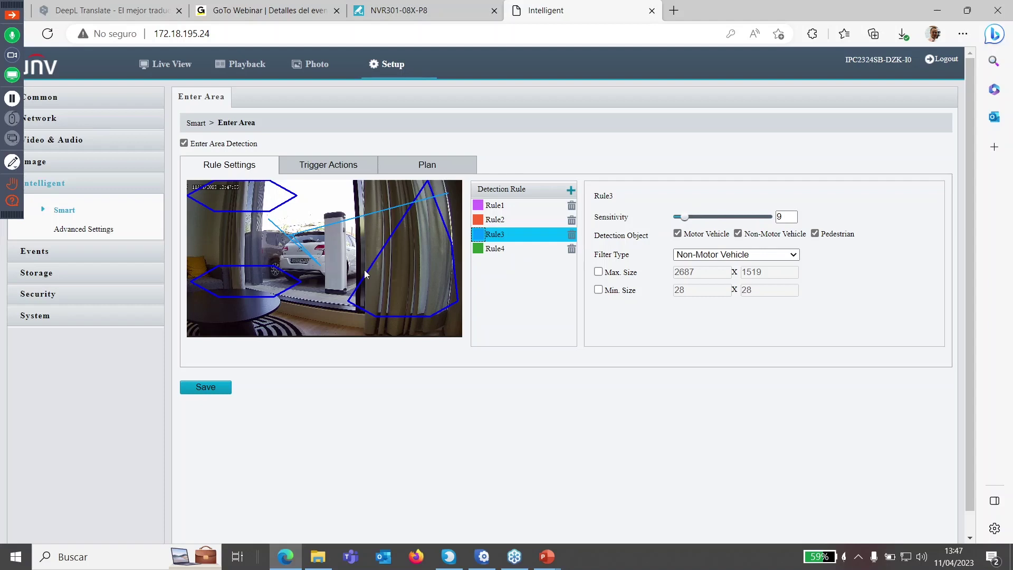
Step: View the Enter Area trigger actions, disable Enter Area Detection, save, and return to the Smart function overview
click(365, 168)
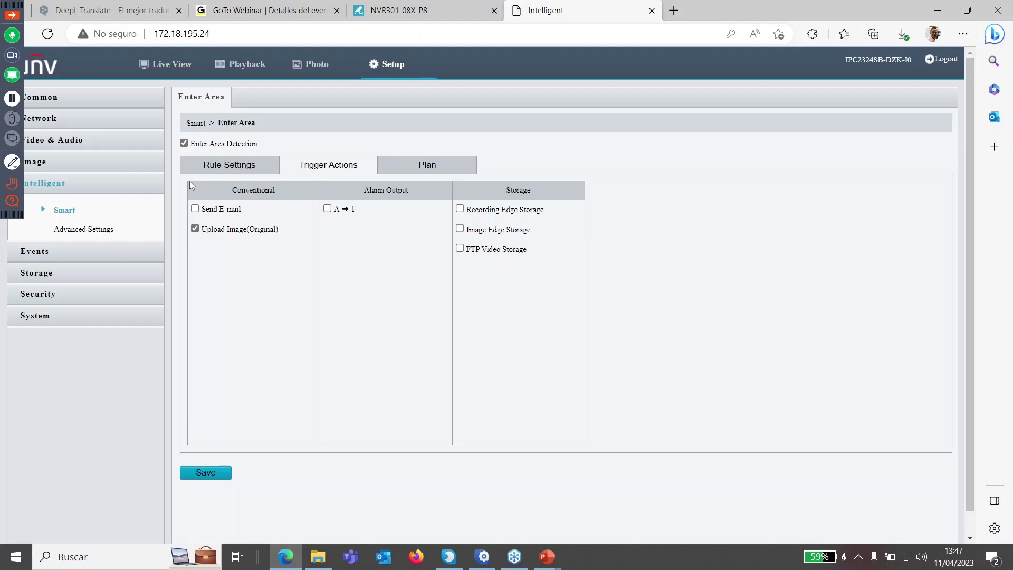
click(184, 143)
click(221, 471)
click(65, 210)
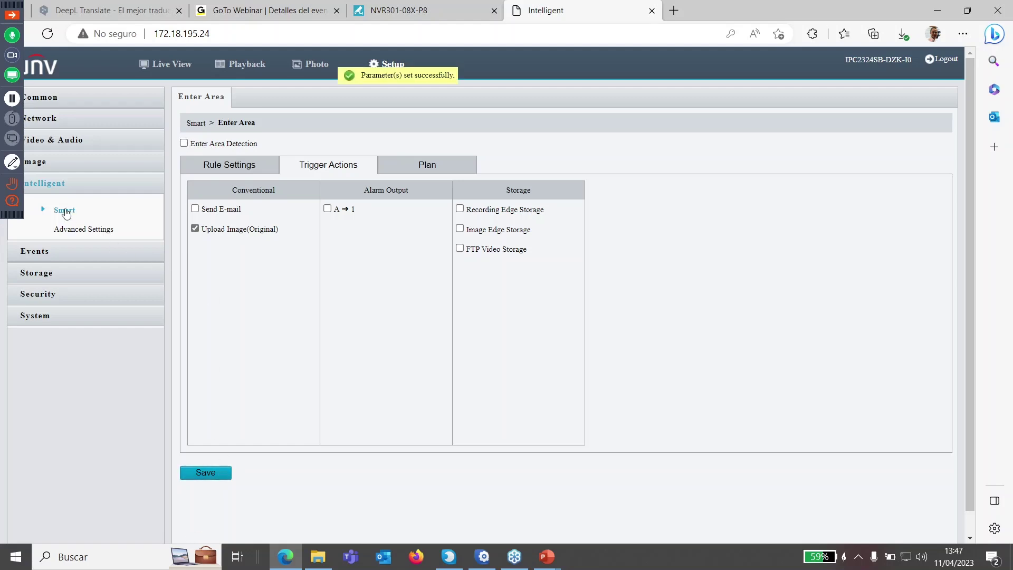
Step: Enable Intrusion detection in the Smart overview, view the Leave Area rule settings, and return to the overview
click(752, 151)
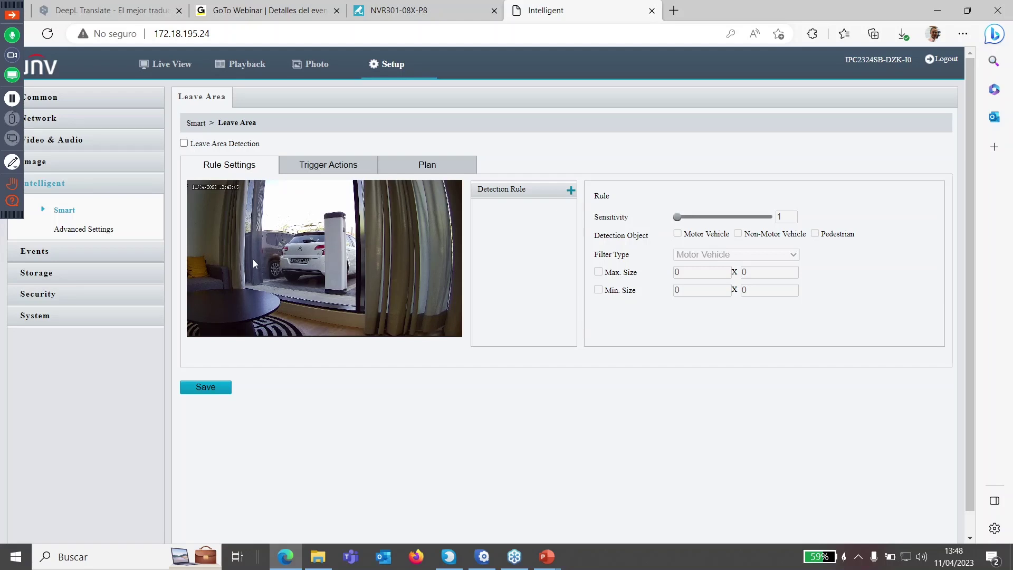
drag(230, 123, 275, 123)
click(275, 141)
click(73, 209)
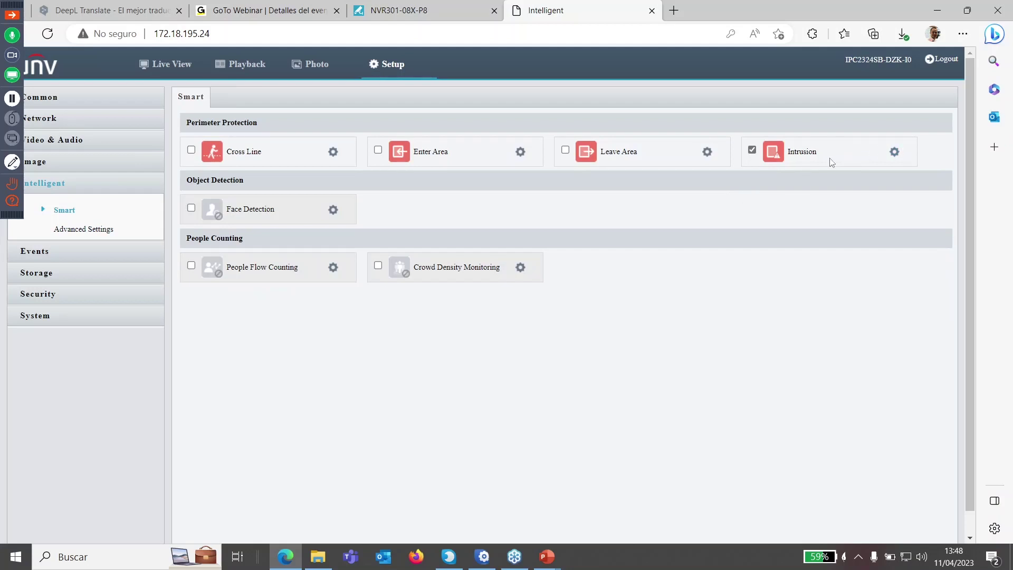
Step: Open the Intrusion settings, add Rule1, and reshape its detection area to cover the right-hand curtain in the camera image
click(896, 152)
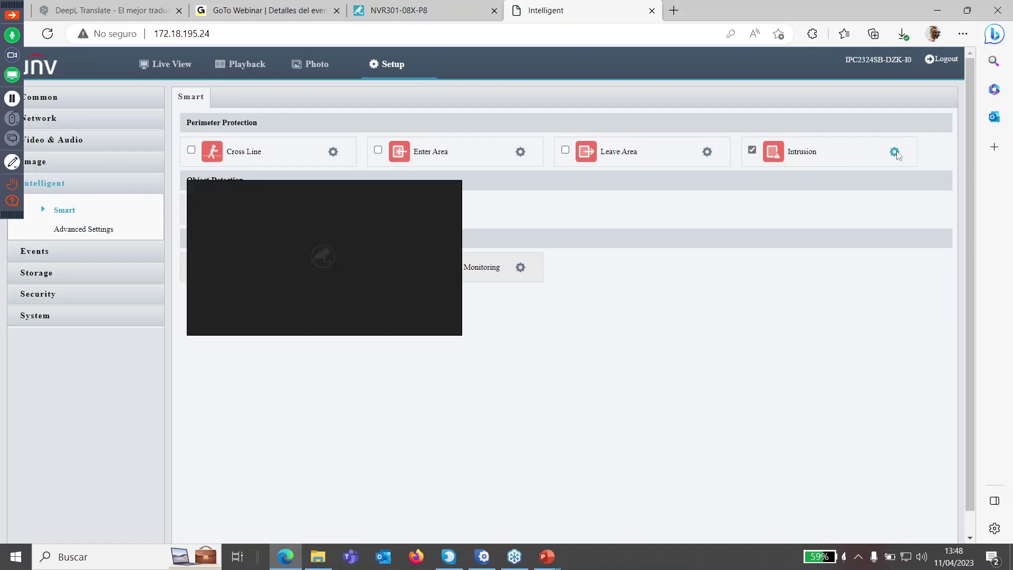
click(572, 191)
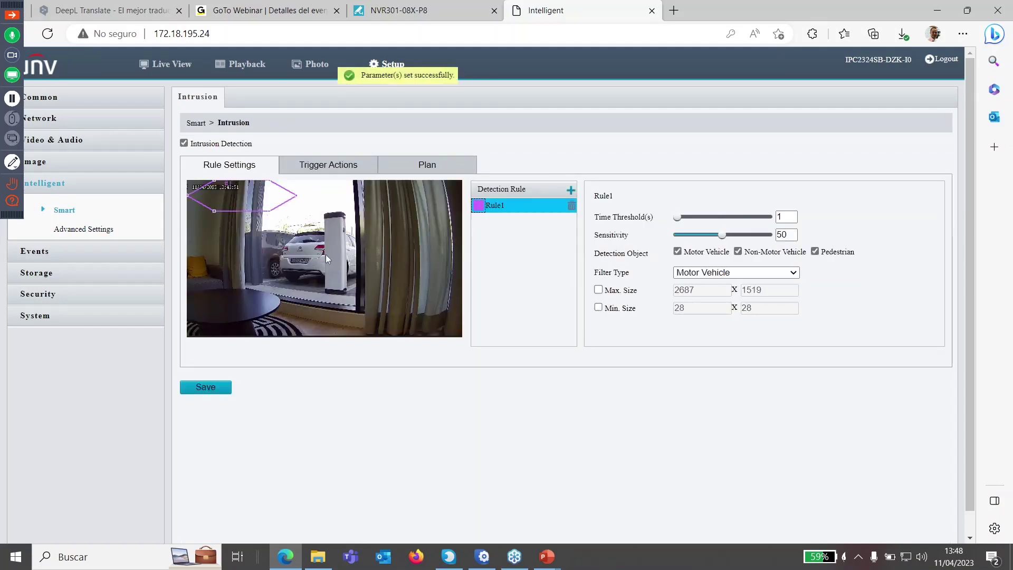
drag(252, 211, 453, 184)
drag(379, 301, 363, 189)
drag(353, 315, 375, 315)
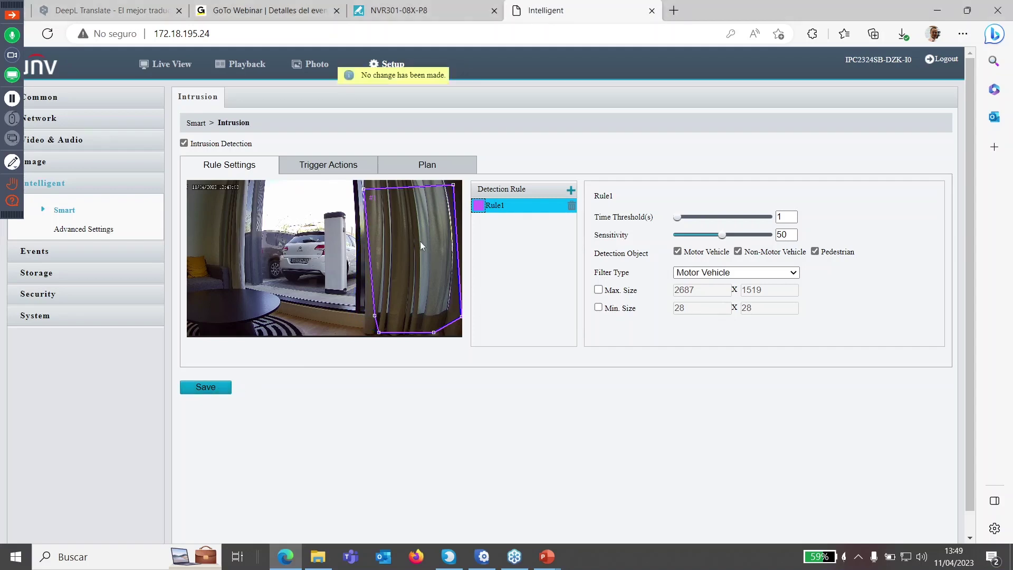
Step: Restrict Rule1's detection objects to Pedestrian only and set its filter type to Pedestrian
click(738, 252)
click(677, 252)
click(734, 272)
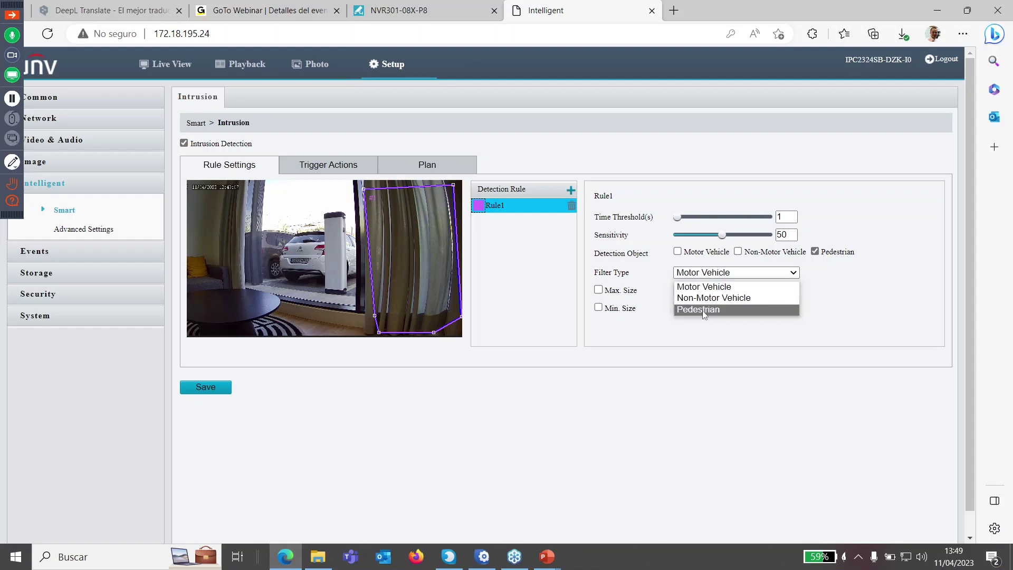
click(702, 312)
Step: Enable Rule1's maximum and minimum size filters, draw them as about 411 x 850 and 159 x 206, and save
click(598, 290)
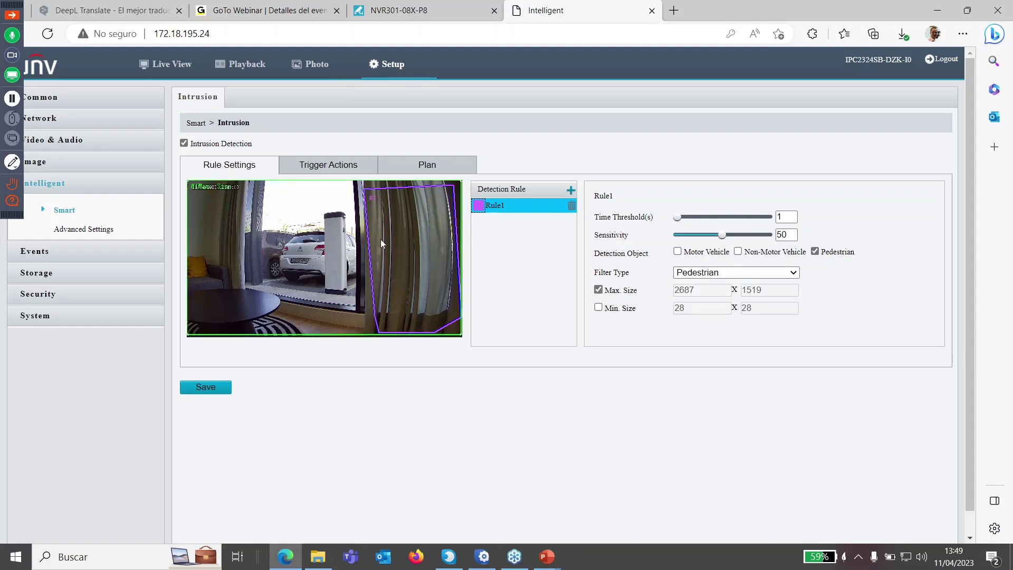
drag(184, 177, 314, 225)
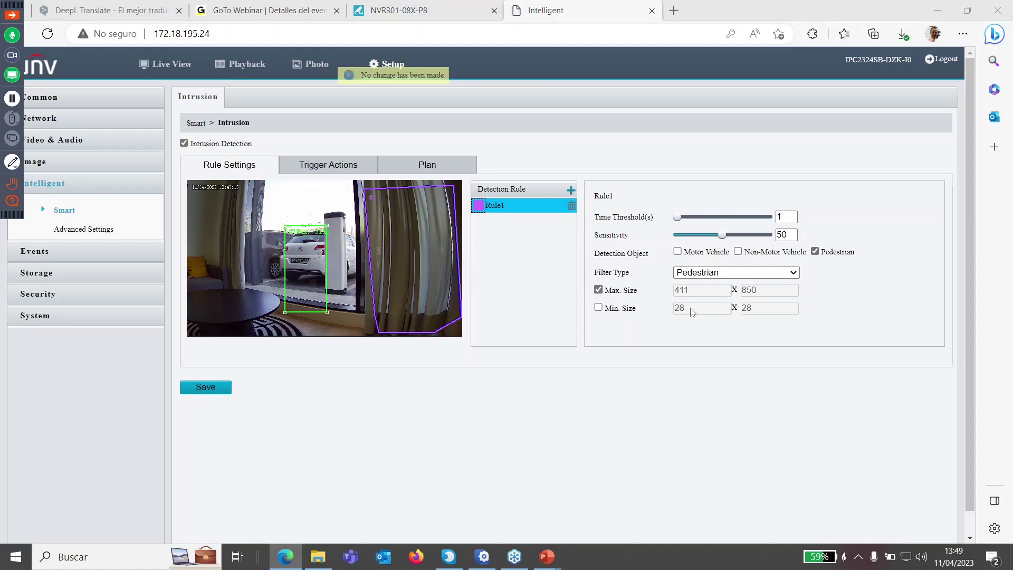
click(598, 307)
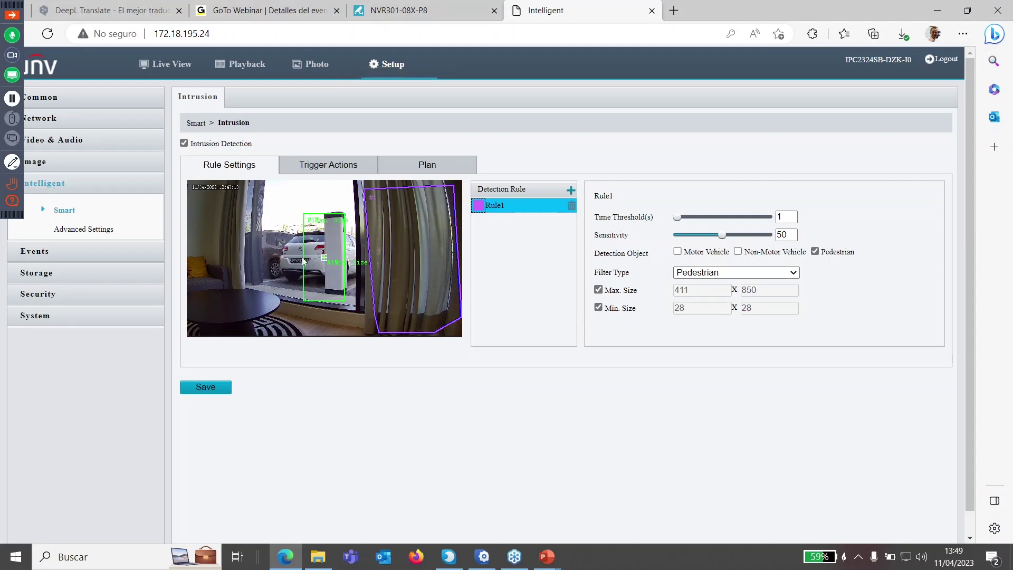
drag(326, 259, 427, 296)
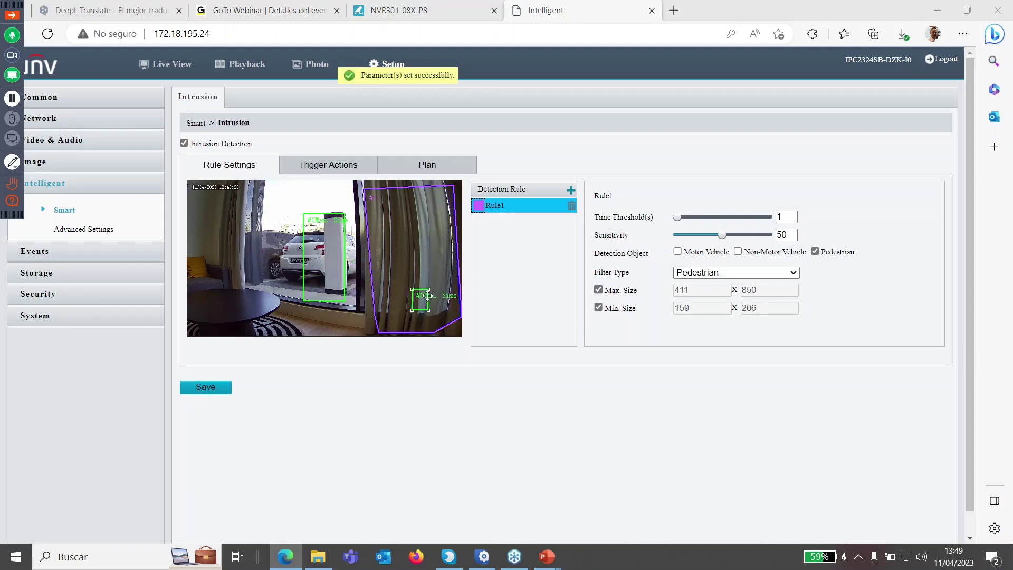
click(213, 395)
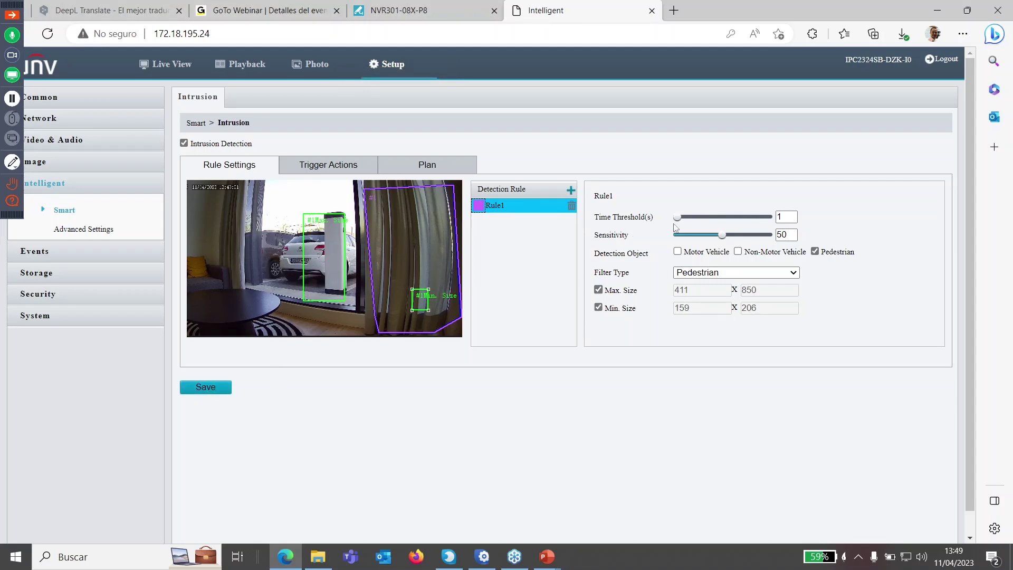
Step: Set Rule1's sensitivity to 20 and its time threshold to 10 seconds, and save the Intrusion settings
double_click(778, 236)
click(910, 380)
double_click(790, 234)
text(20)
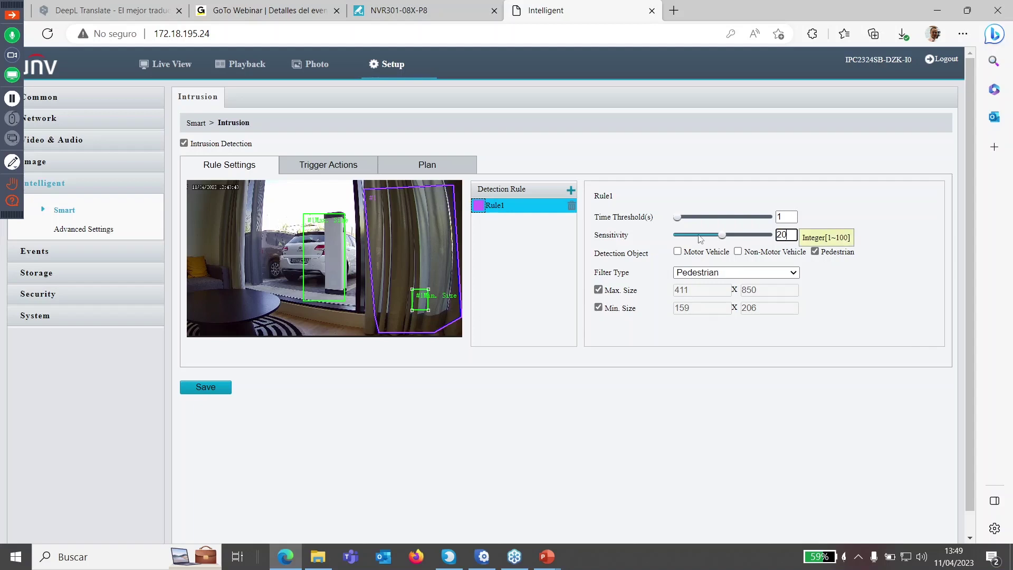
click(674, 419)
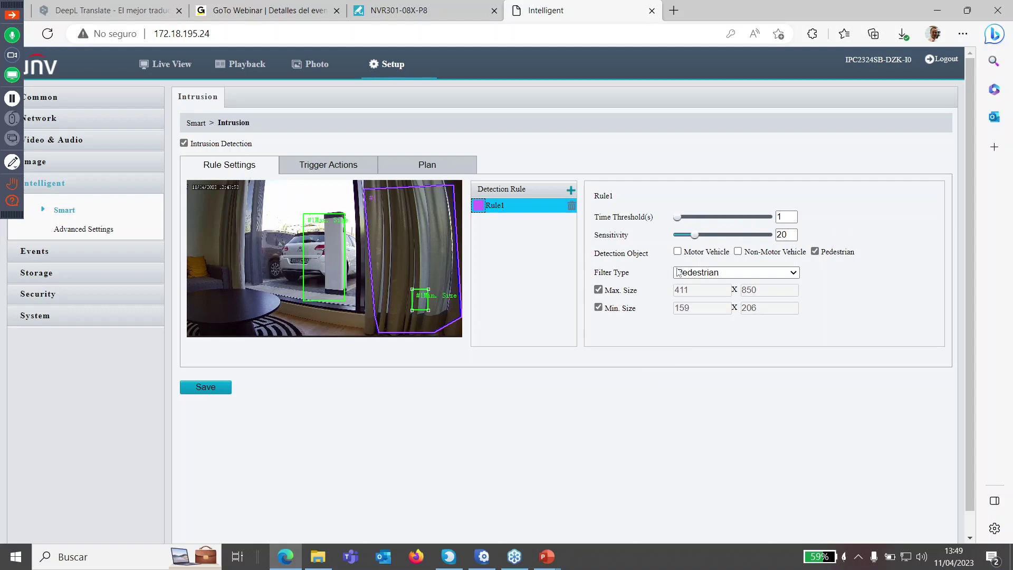
drag(677, 217, 775, 219)
click(213, 390)
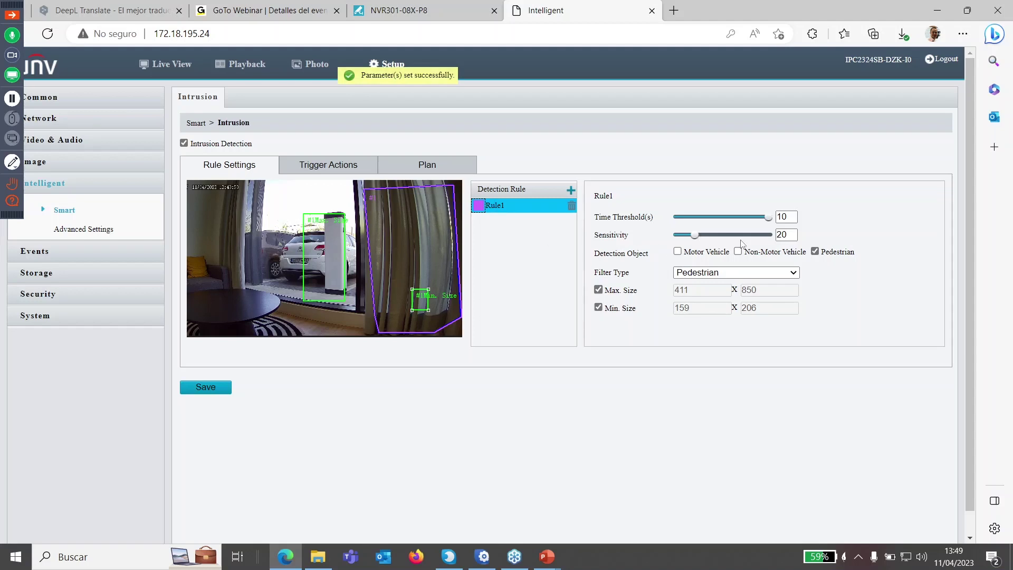
Step: Set Rule1's time threshold to 5 seconds and its sensitivity to 40, and save the changes
drag(768, 217, 717, 217)
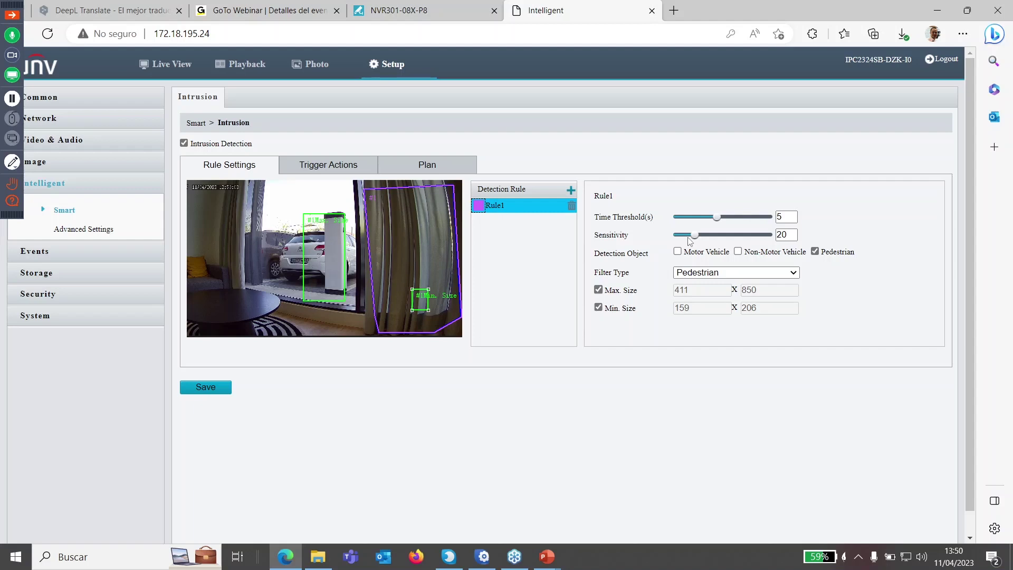
mouse_move(695, 236)
mouse_down()
mouse_move(723, 237)
mouse_move(714, 236)
mouse_up()
drag(719, 218, 732, 217)
drag(650, 218, 645, 219)
drag(732, 218, 657, 218)
drag(683, 220, 720, 225)
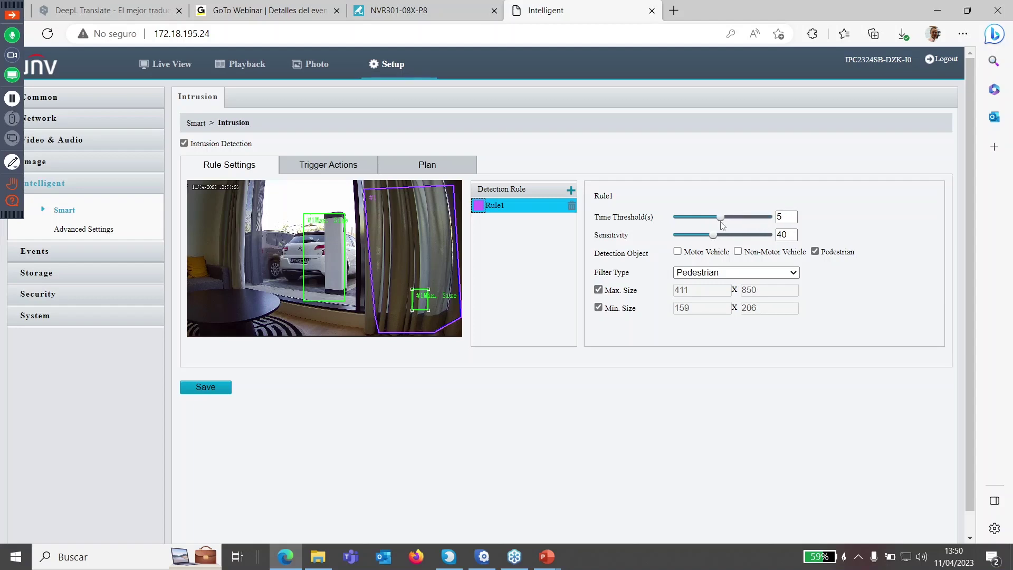
click(206, 389)
Step: Add Intrusion Rule2, reshape its detection area over the window section with the parked car, and save
click(571, 190)
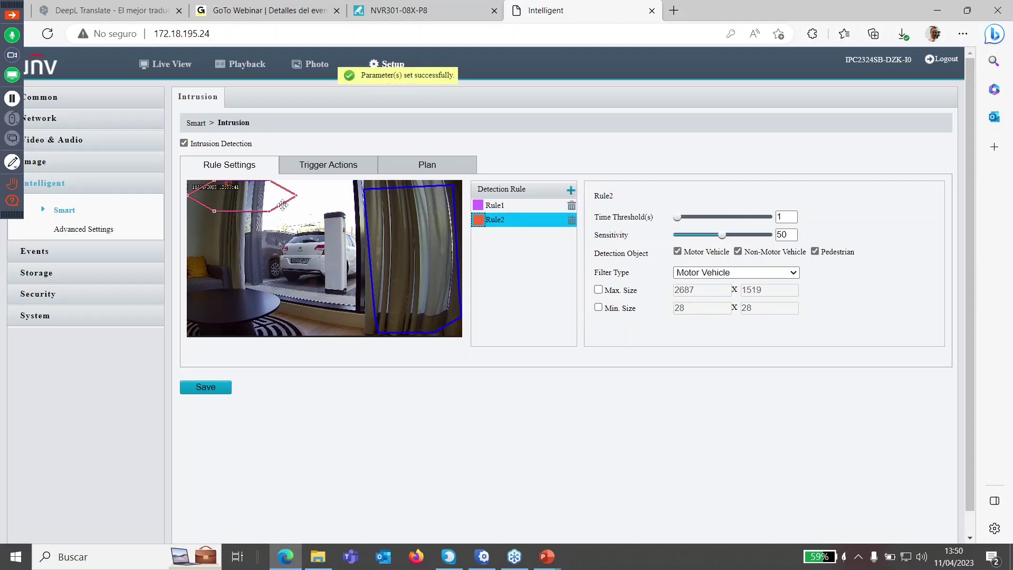
drag(283, 208, 367, 333)
drag(283, 215, 291, 331)
drag(255, 195, 290, 213)
drag(366, 196, 359, 196)
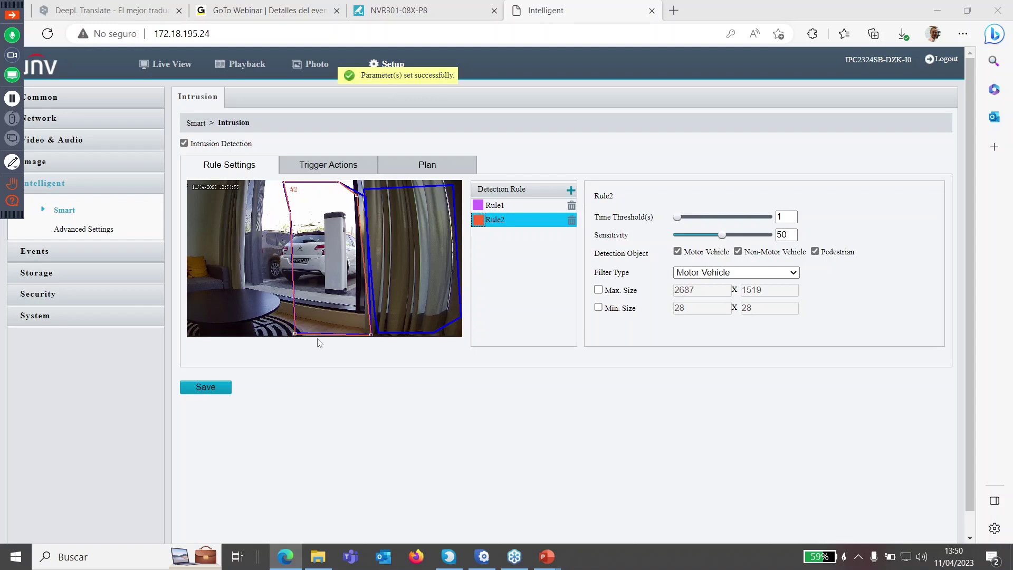
click(221, 391)
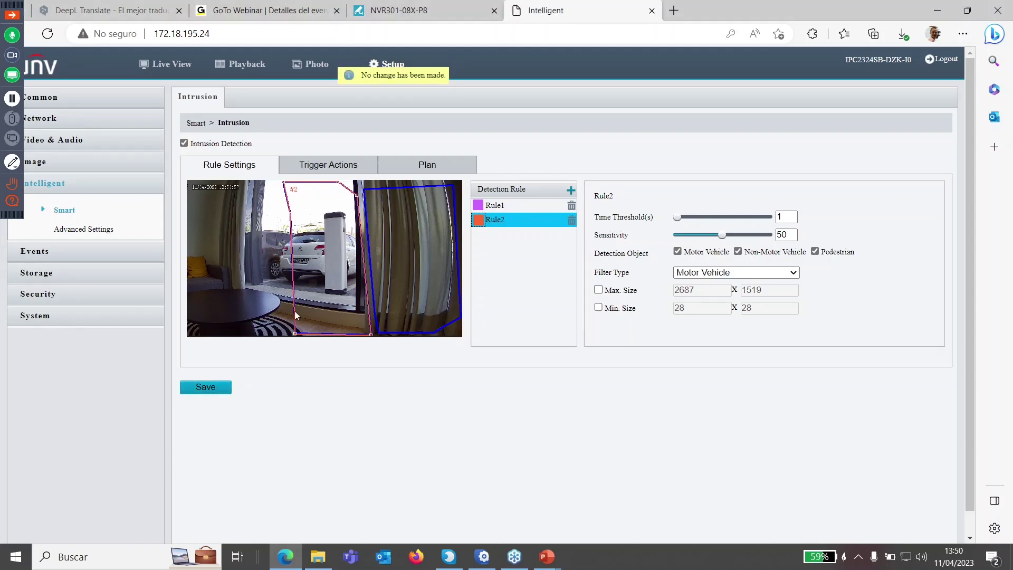
Step: View the Intrusion arming plan and trigger actions, and return to the Smart function overview
click(429, 167)
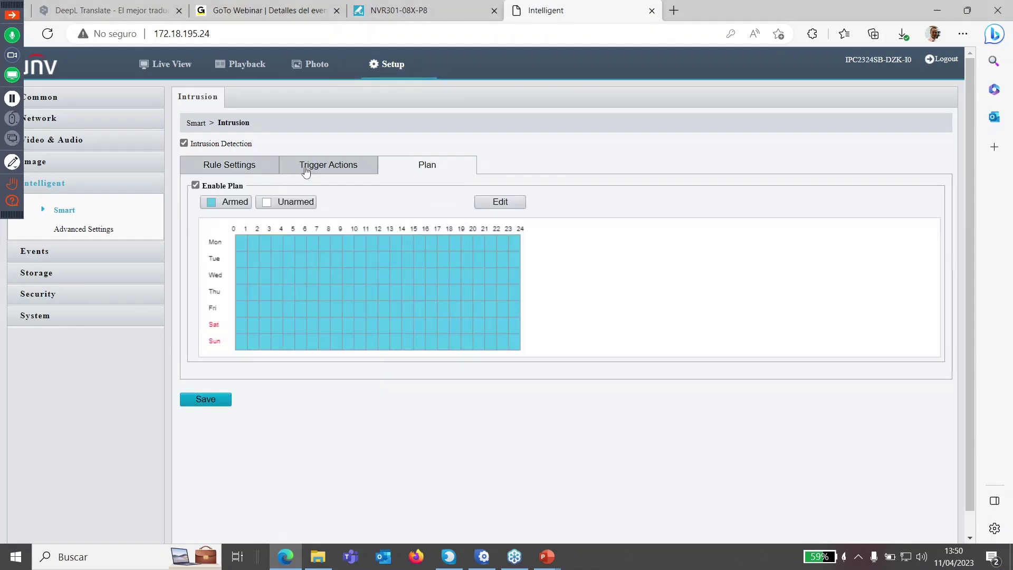
click(307, 170)
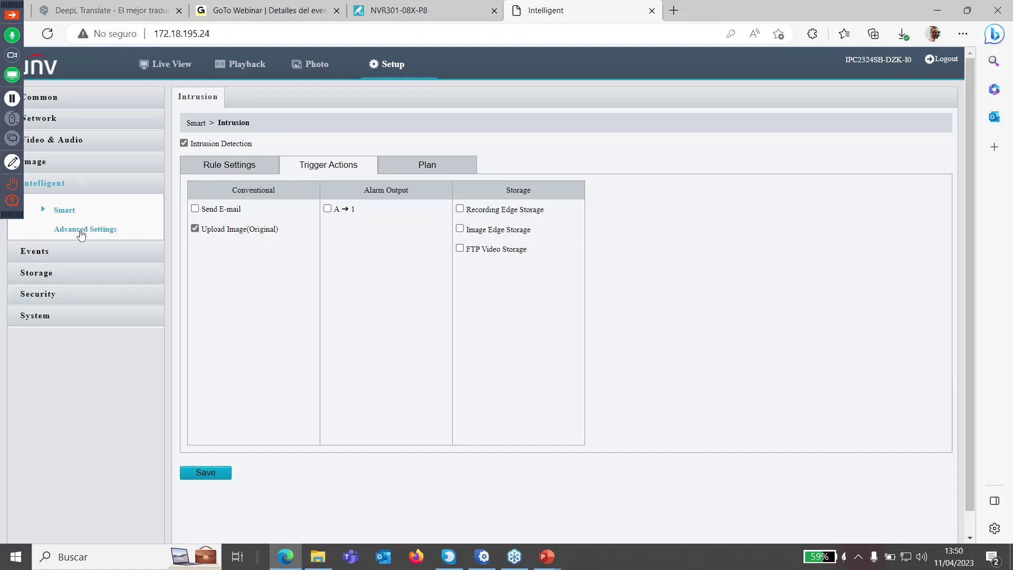
click(80, 232)
click(65, 211)
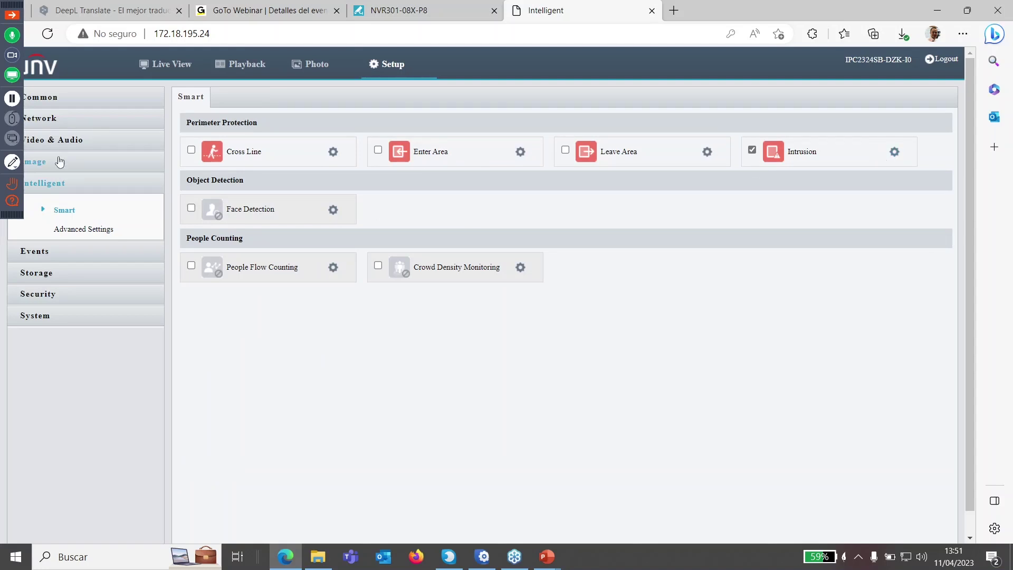
Step: Move the floating webinar toolbar down clear of the setup categories, and turn off Motion Detection in the common alarm settings, saving the change
drag(10, 6, 10, 330)
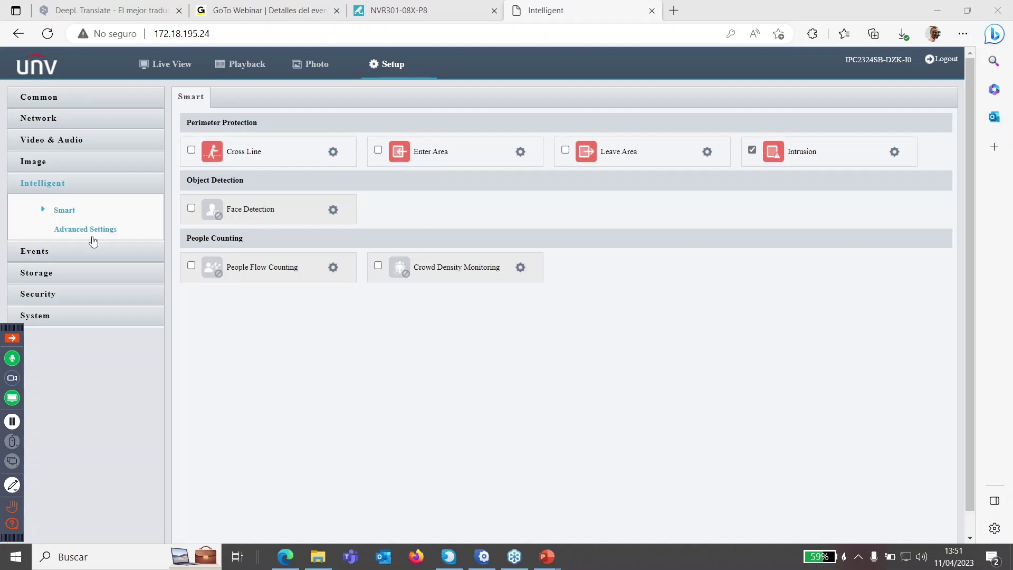
click(29, 254)
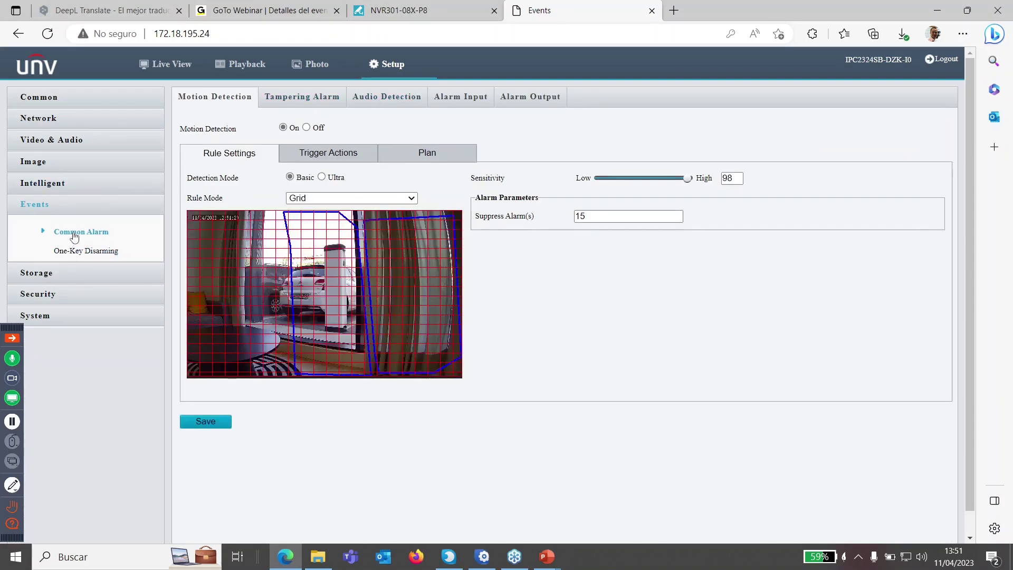
click(307, 128)
click(205, 421)
Step: View the Audio Detection trigger actions and arming plan, and return to its rule settings
click(348, 104)
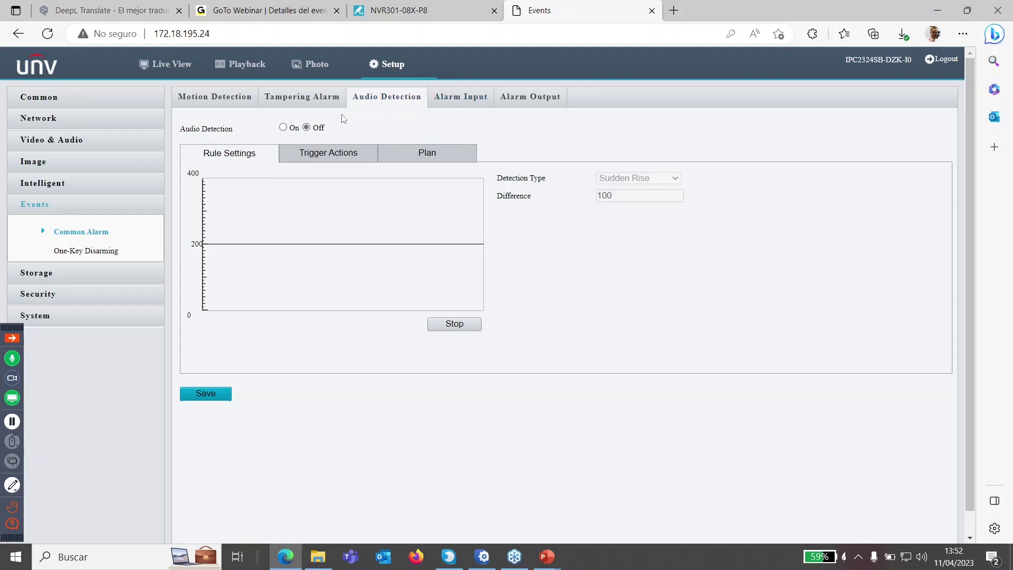
click(351, 161)
click(409, 159)
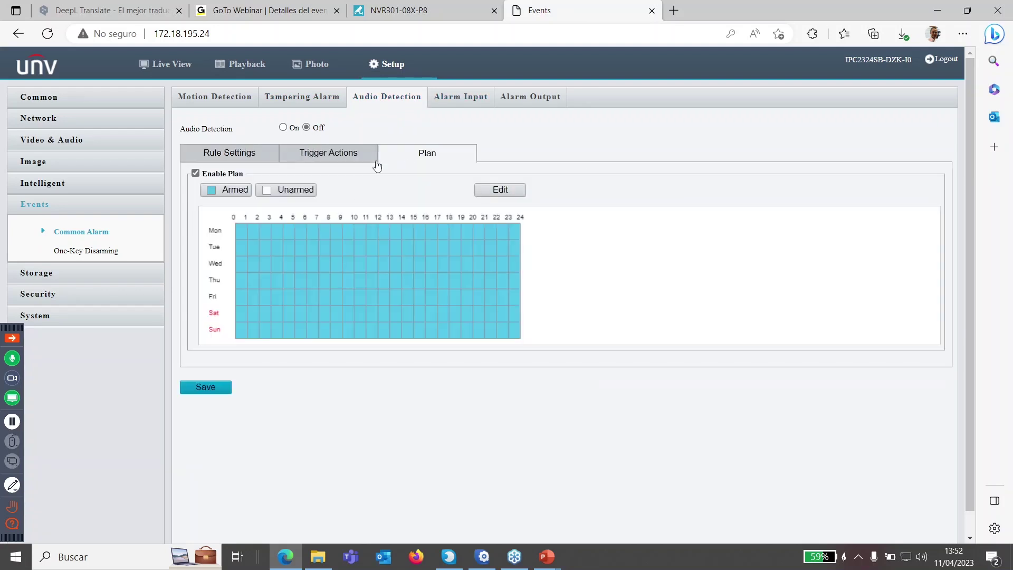
click(238, 163)
Step: Switch Audio Detection on without saving, and examine its detection types, arming plan and trigger actions
click(282, 127)
click(668, 180)
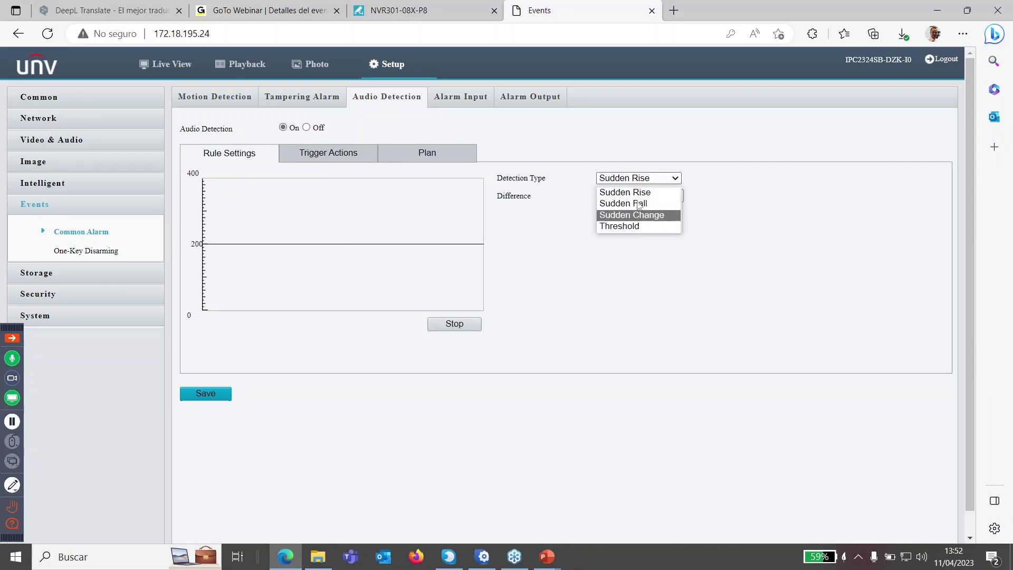
click(808, 192)
click(652, 179)
click(649, 180)
click(649, 180)
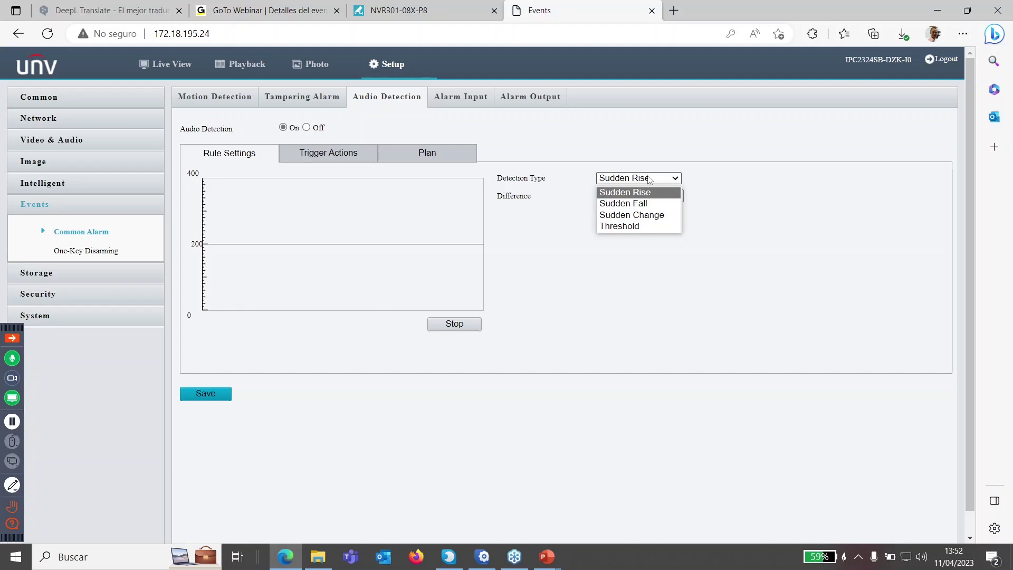
click(762, 232)
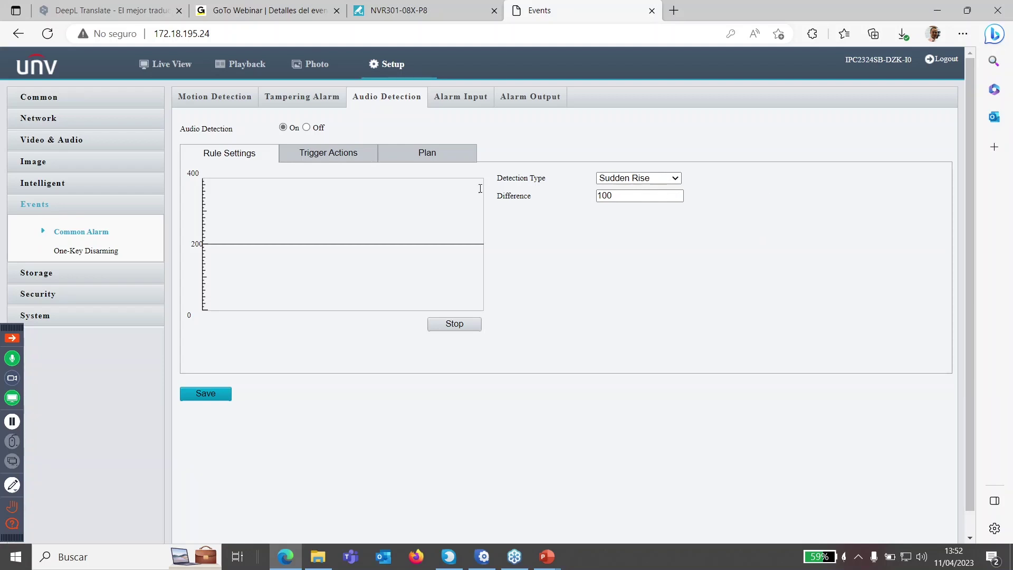
click(440, 153)
click(355, 155)
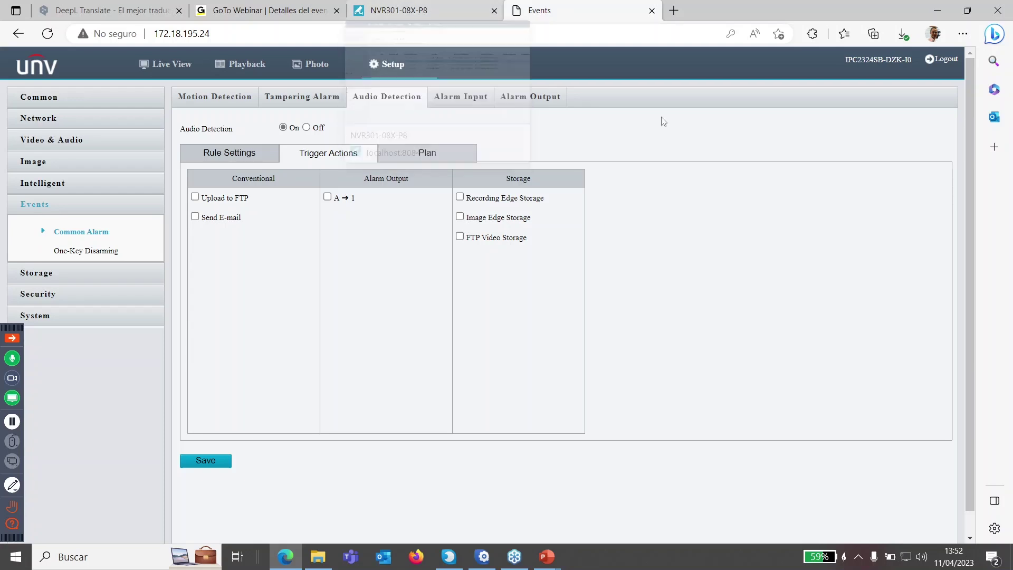
Step: Examine the Alarm Input trigger actions, rule settings and the list of selectable alarm inputs
click(461, 97)
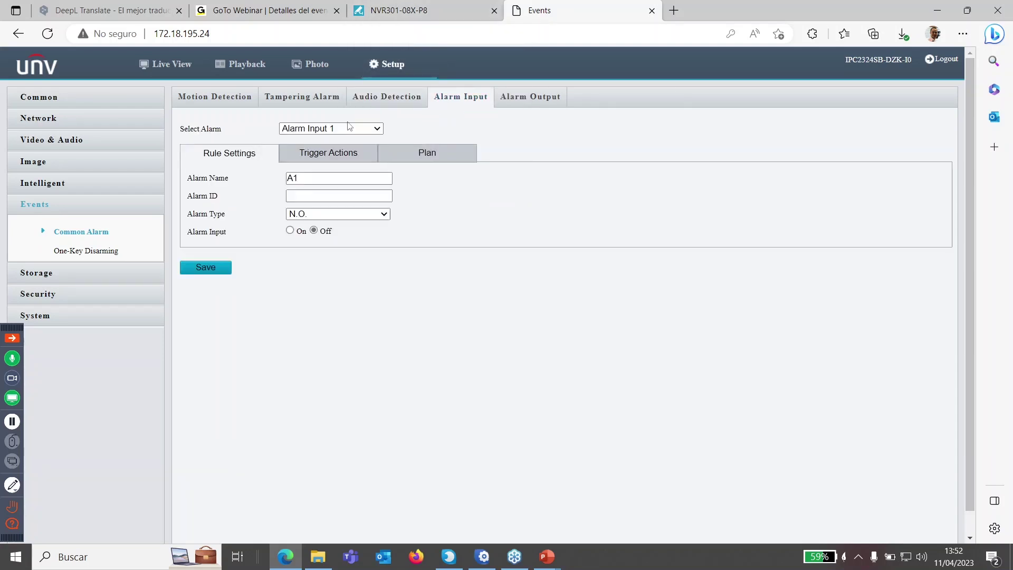
click(346, 157)
click(248, 153)
click(338, 128)
click(339, 136)
Step: Examine the Alarm Output selection, its output schedule and its rule settings
click(530, 97)
click(338, 128)
click(338, 138)
click(362, 150)
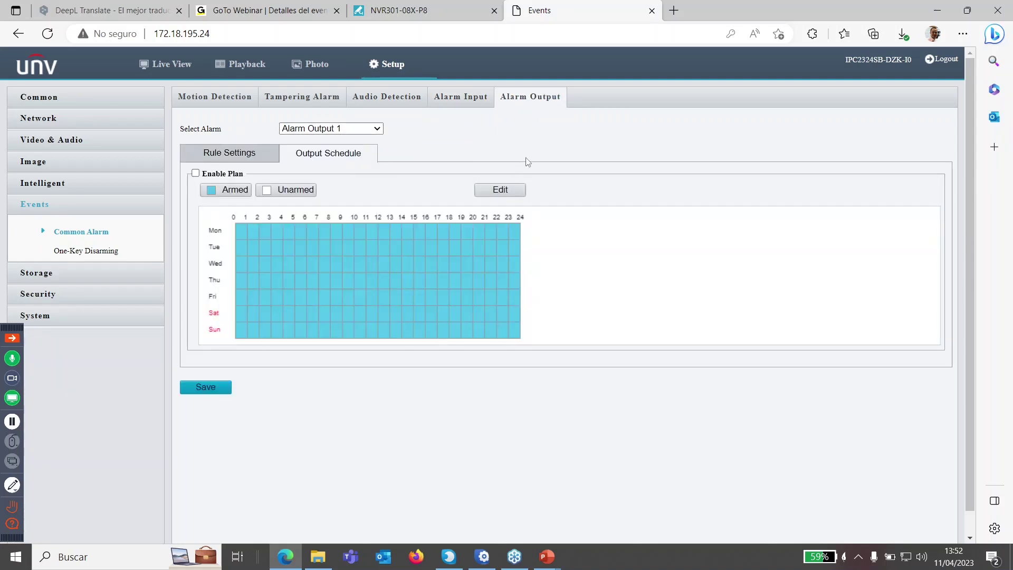
click(249, 155)
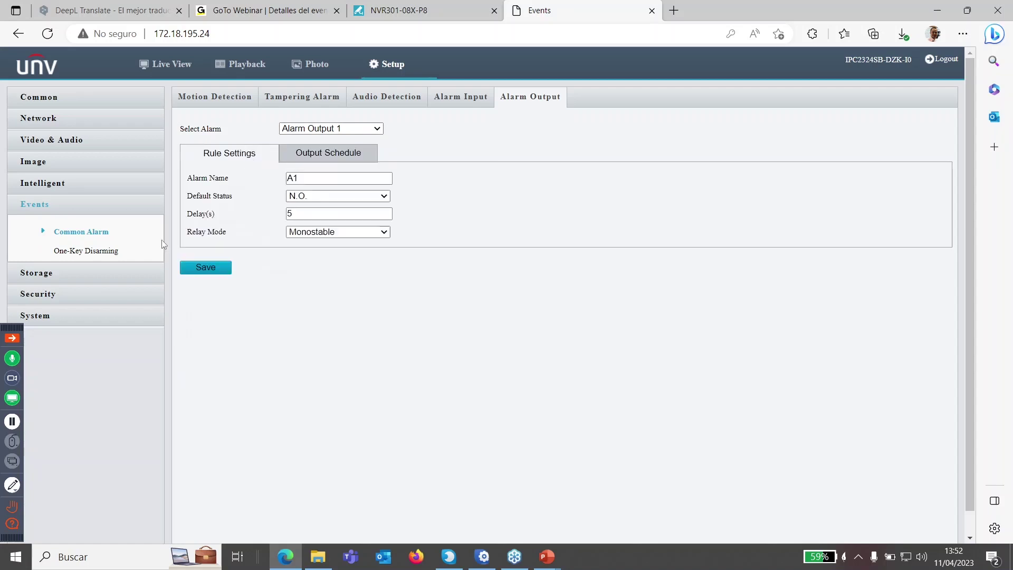
Step: View the One-Key Disarming options and open the camera's Network settings
click(112, 252)
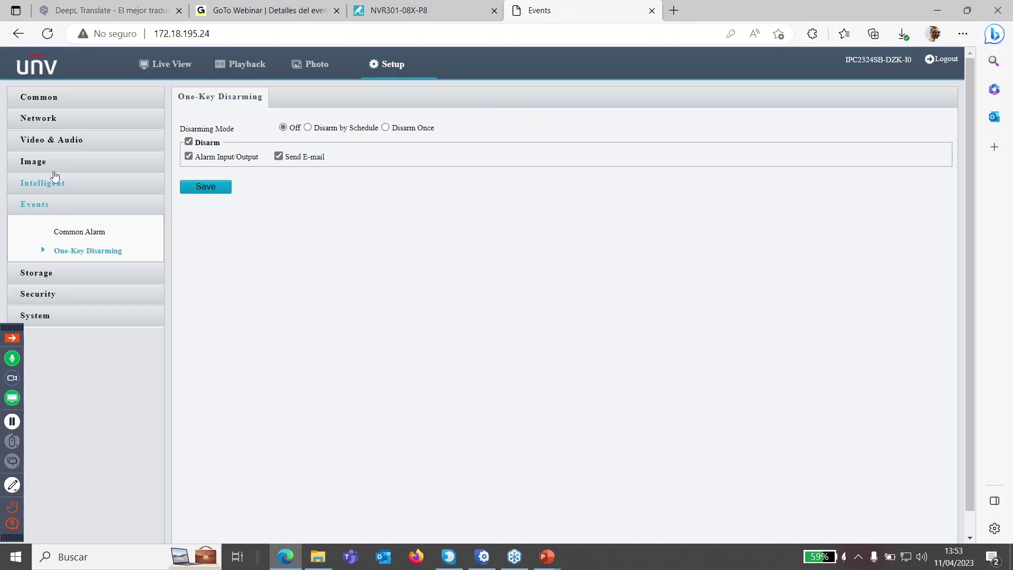
click(46, 126)
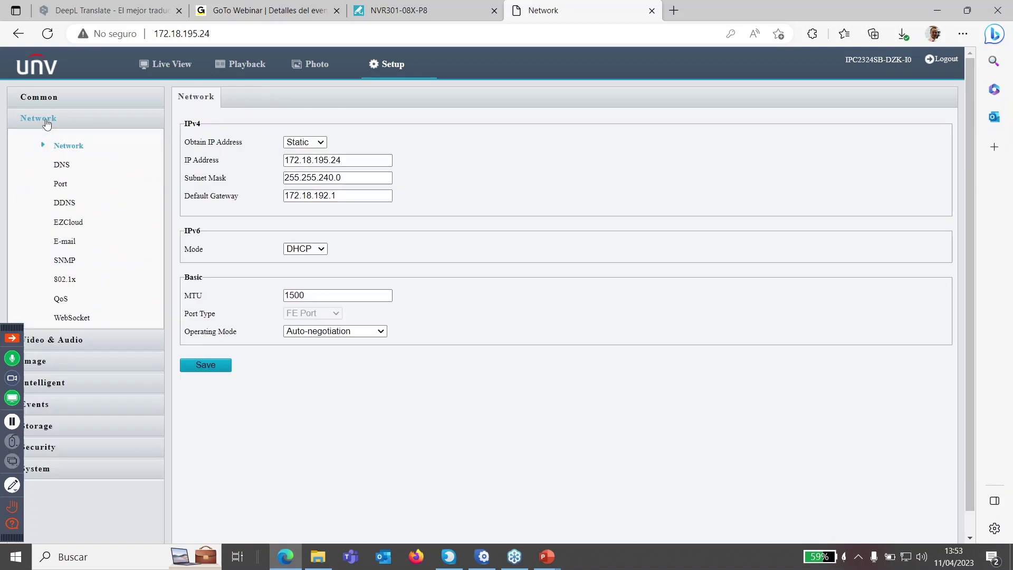
Step: Examine the camera's DDNS, DNS server and EZCloud settings pages
click(74, 209)
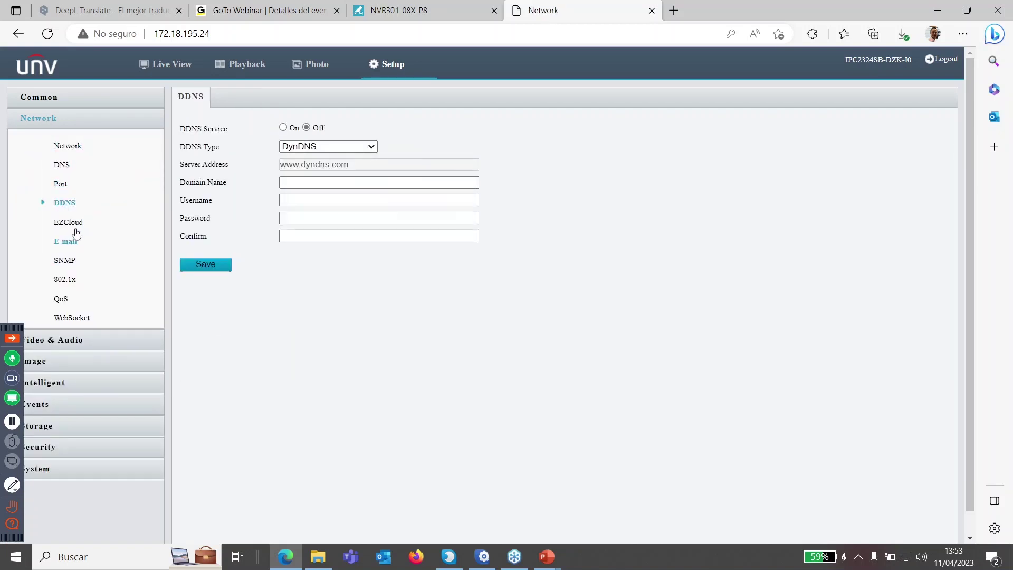
click(71, 172)
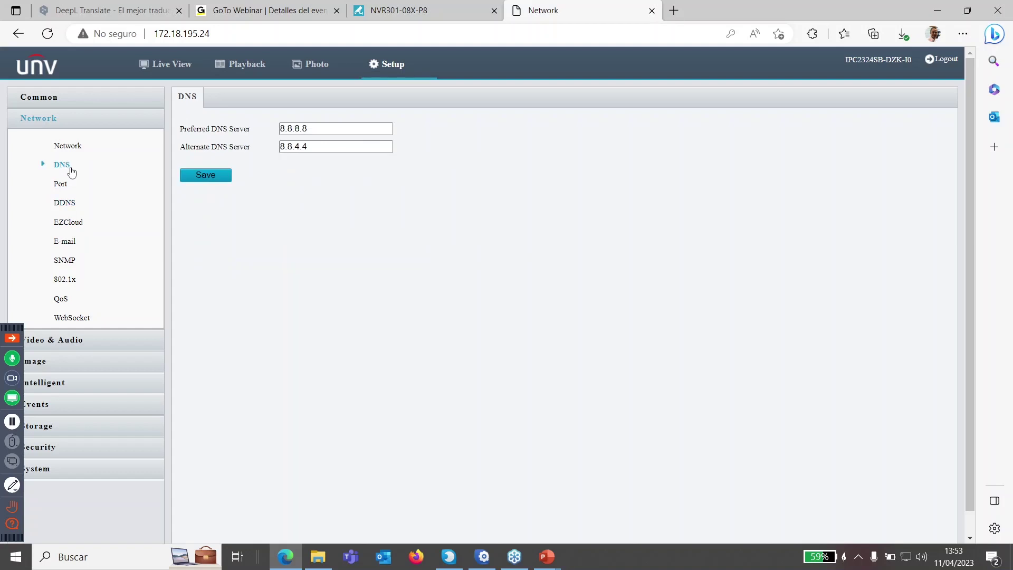
drag(202, 127, 187, 164)
click(75, 224)
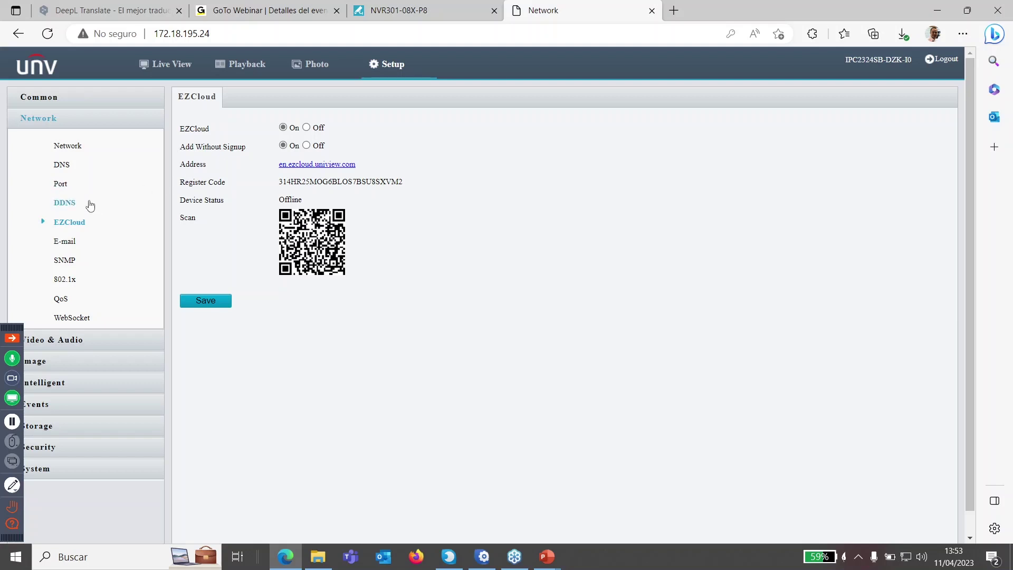
Step: Return to the DDNS settings and choose EZDDNS as the DDNS type
click(74, 206)
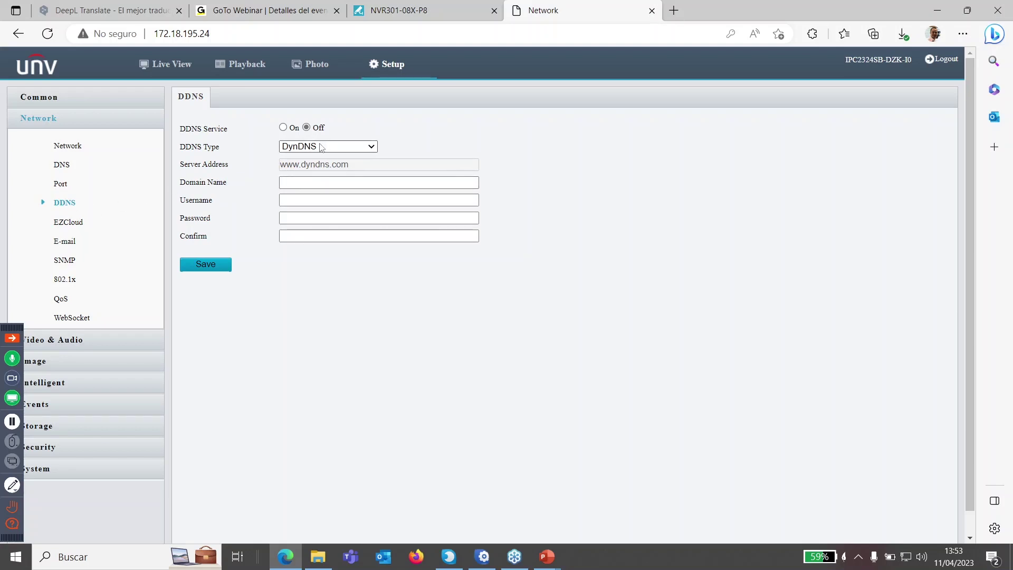
triple_click(186, 143)
click(197, 161)
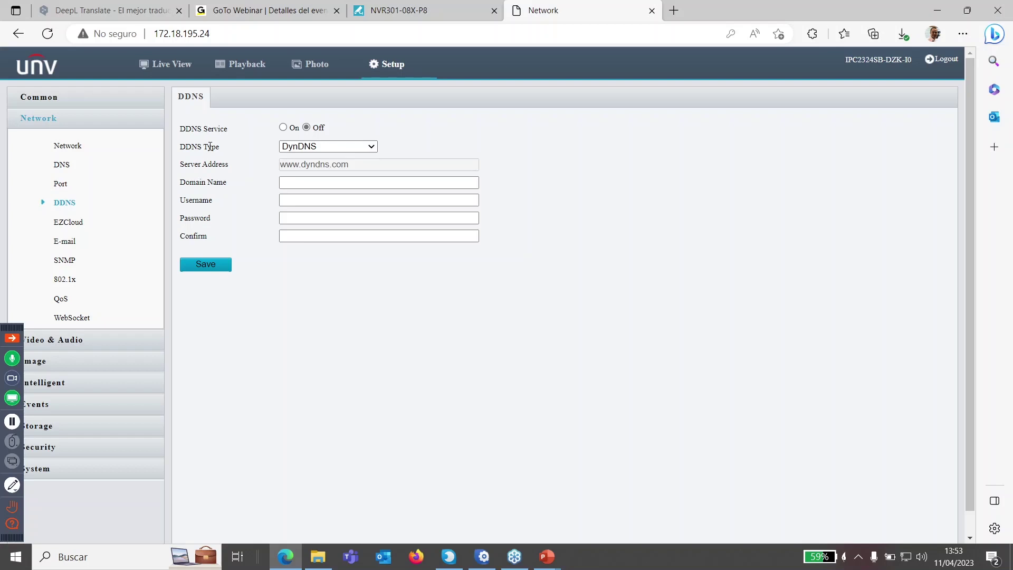
click(309, 146)
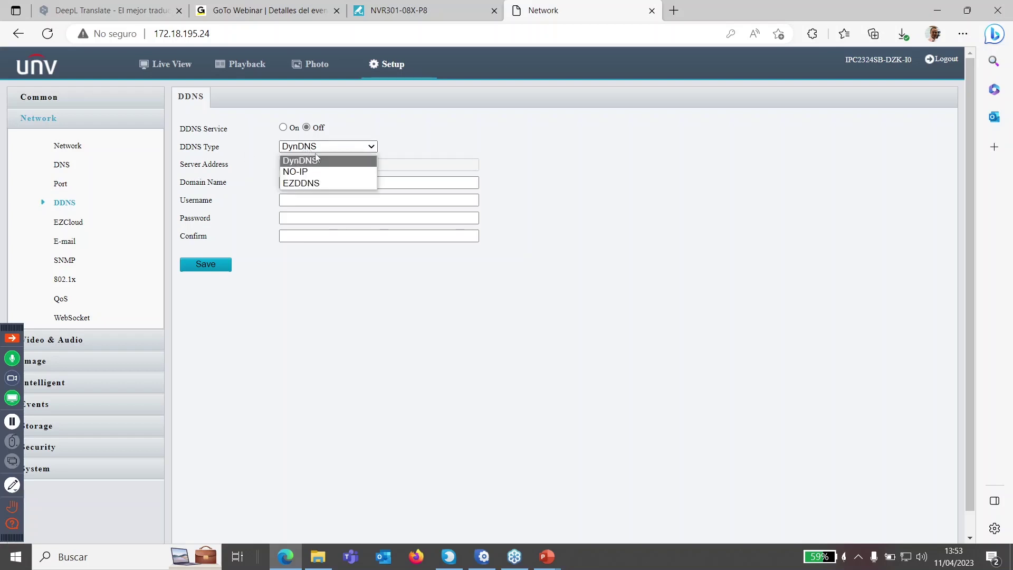
click(316, 183)
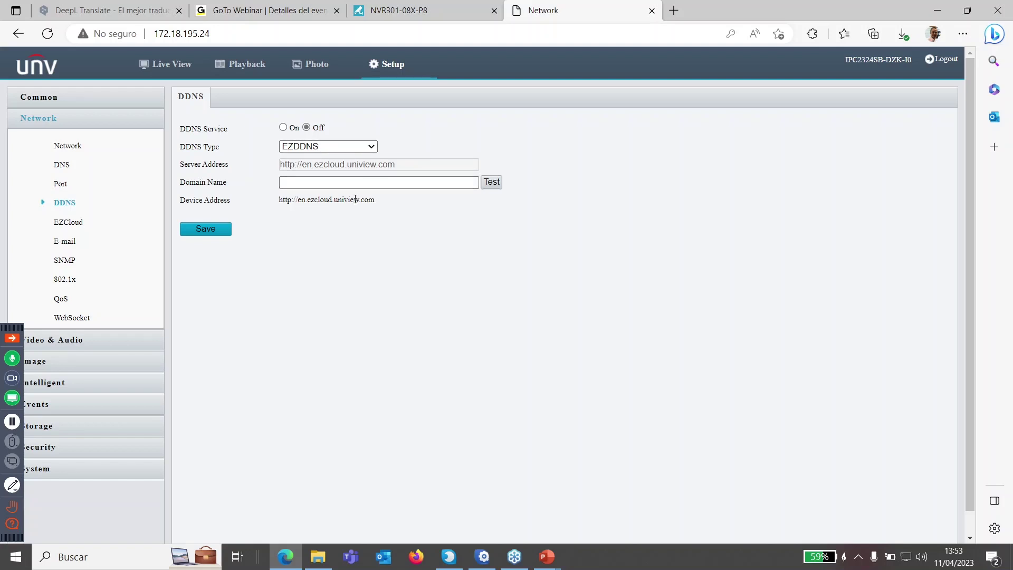
Step: Set the EZDDNS domain name to PORTUGAL
click(318, 179)
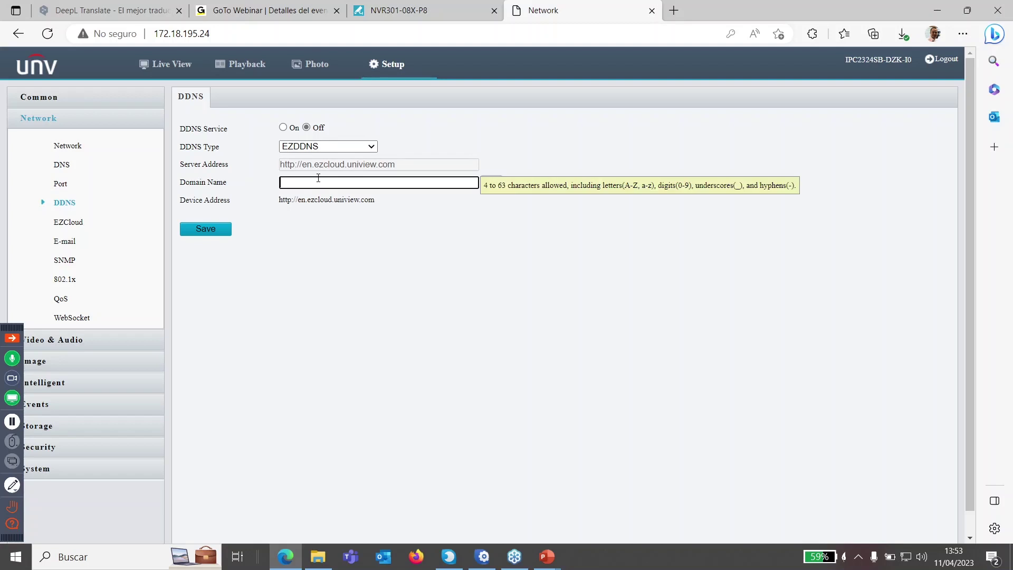
text(opsdaufopu)
click(309, 230)
double_click(296, 182)
text(PORTUGAL)
click(328, 322)
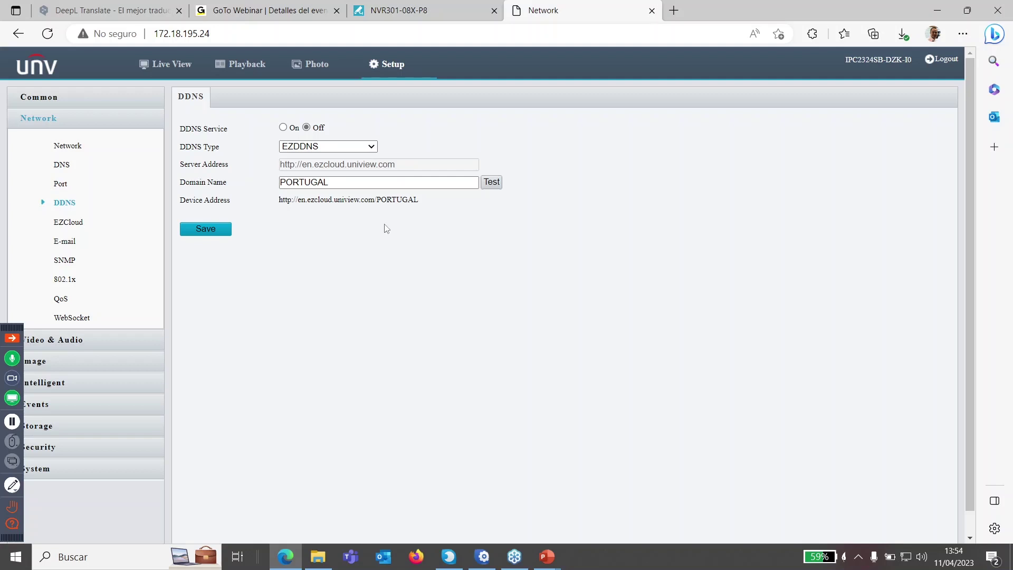
Step: Switch the DDNS service on, save the settings, and highlight the device address and its domain ending
click(282, 128)
click(217, 230)
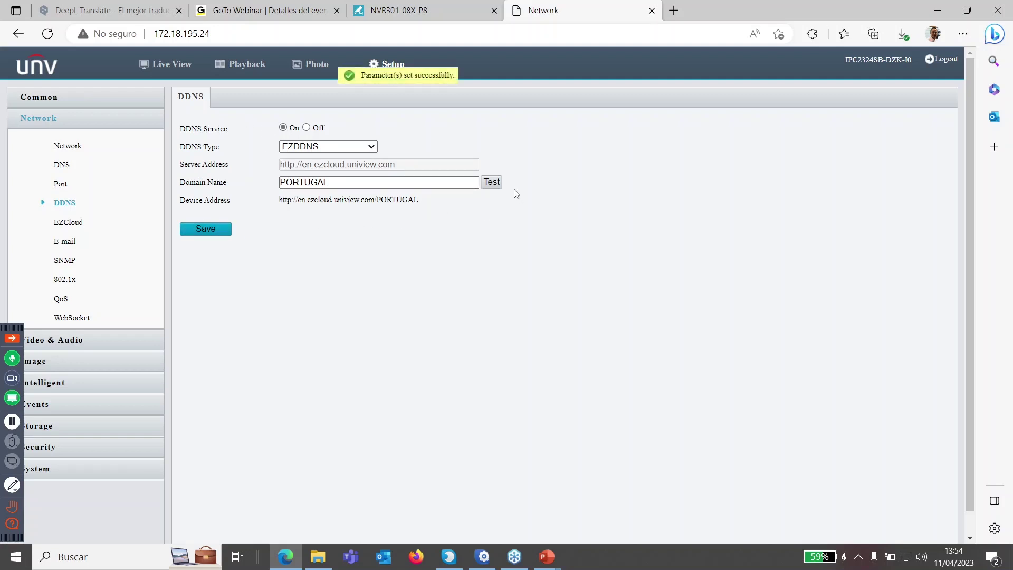
drag(420, 204, 279, 203)
click(345, 241)
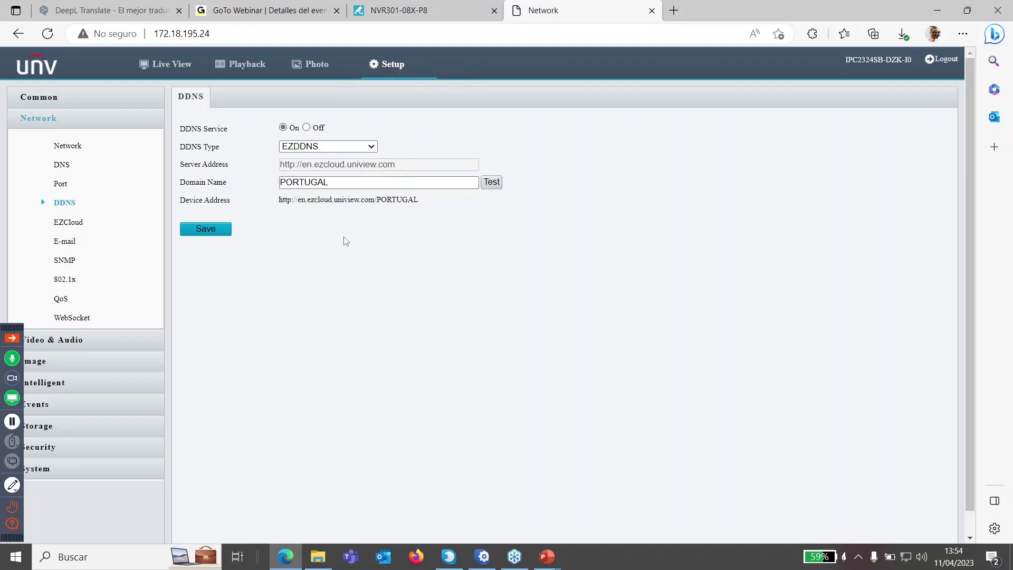
double_click(407, 200)
click(442, 238)
Step: Examine the DynDNS and NO-IP fields without saving, and go to the DNS server settings
click(337, 146)
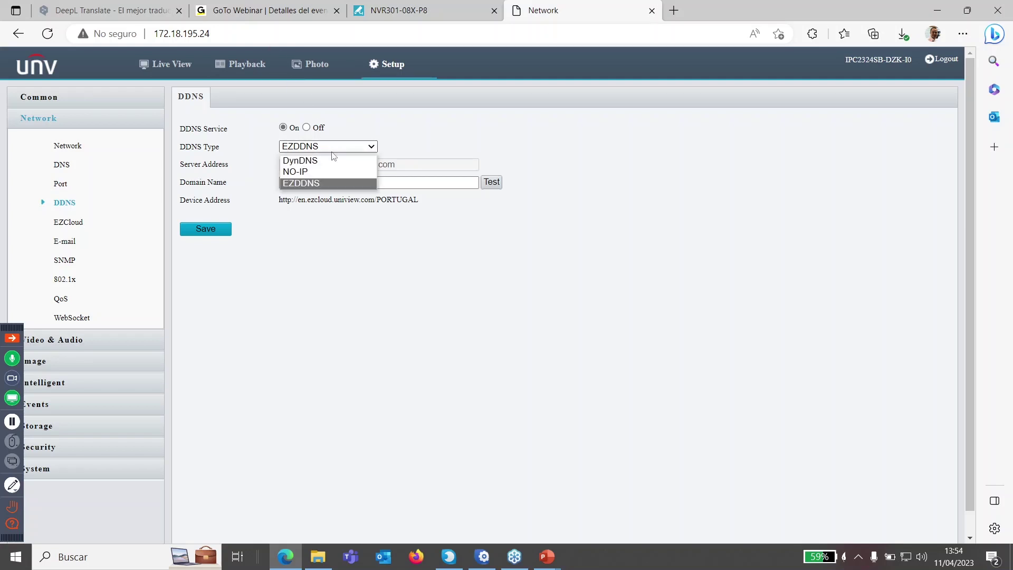
click(327, 161)
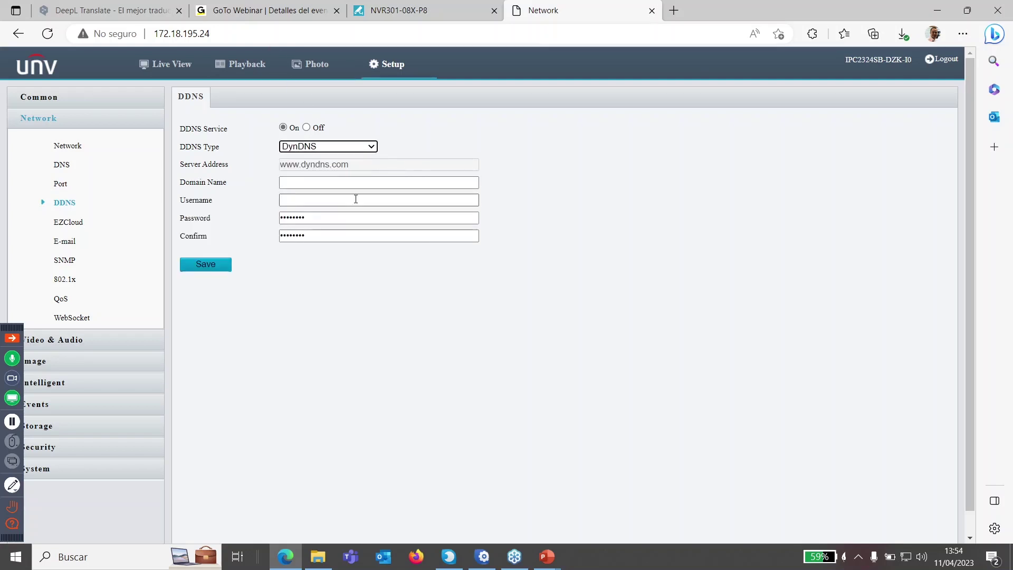
click(319, 182)
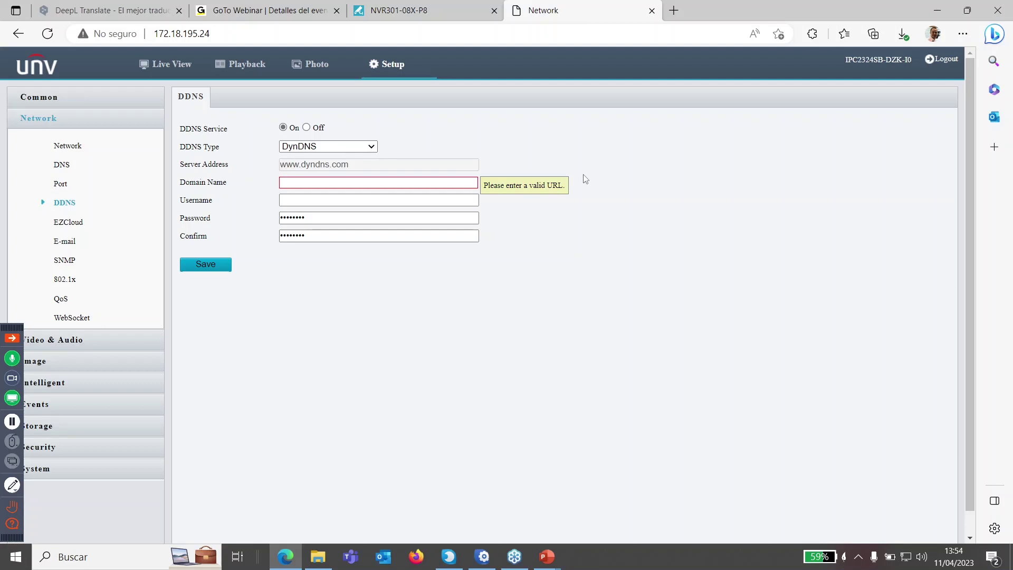
click(330, 146)
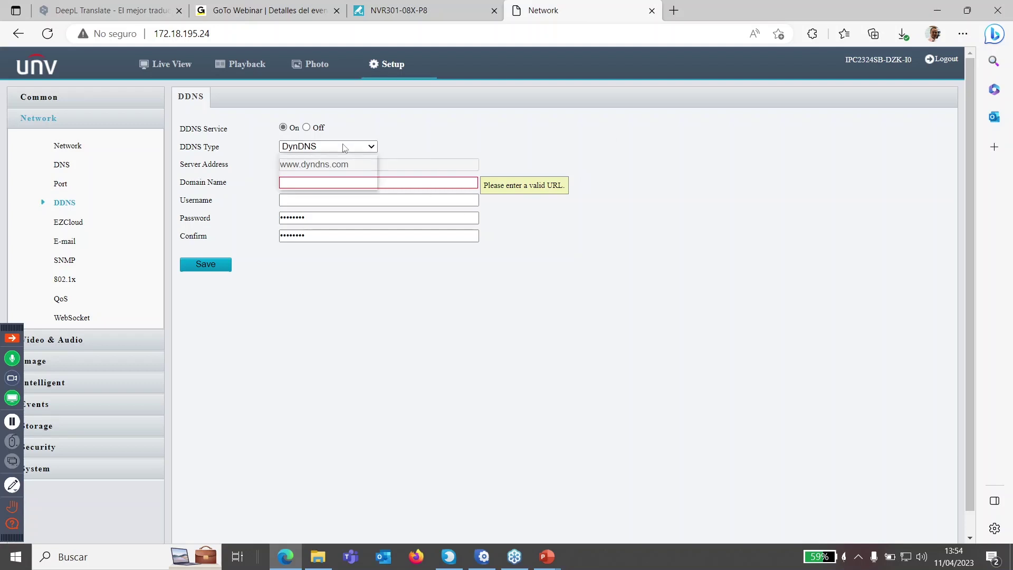
click(321, 172)
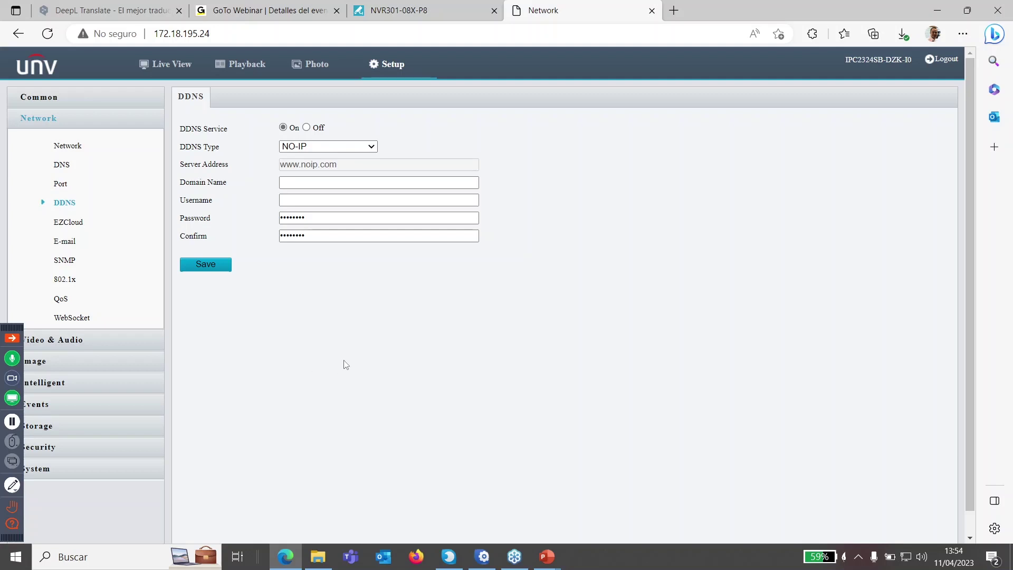
click(73, 171)
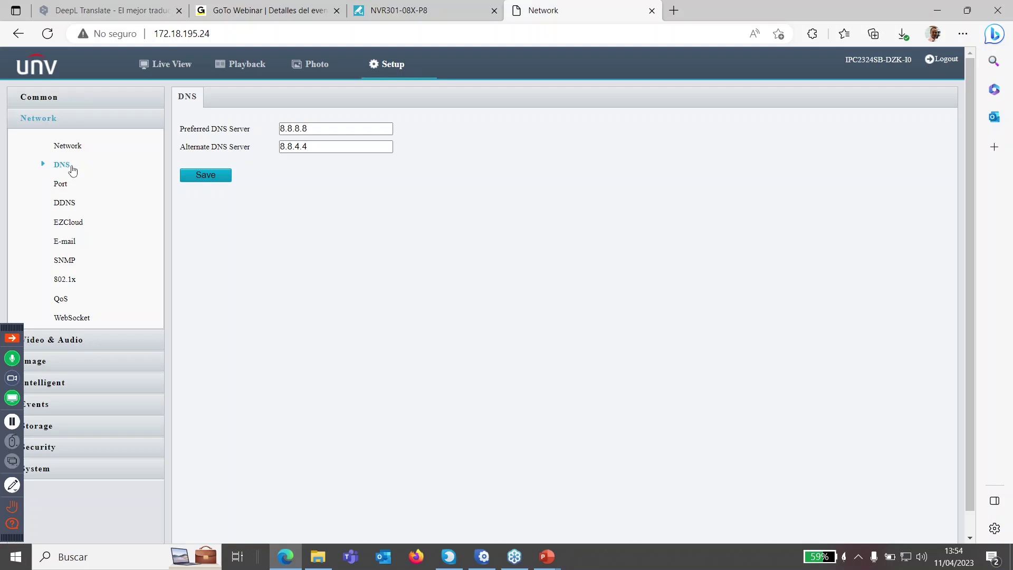
Step: Open the visiotechsecurity.com website in a new browser tab
click(675, 11)
text(visiote)
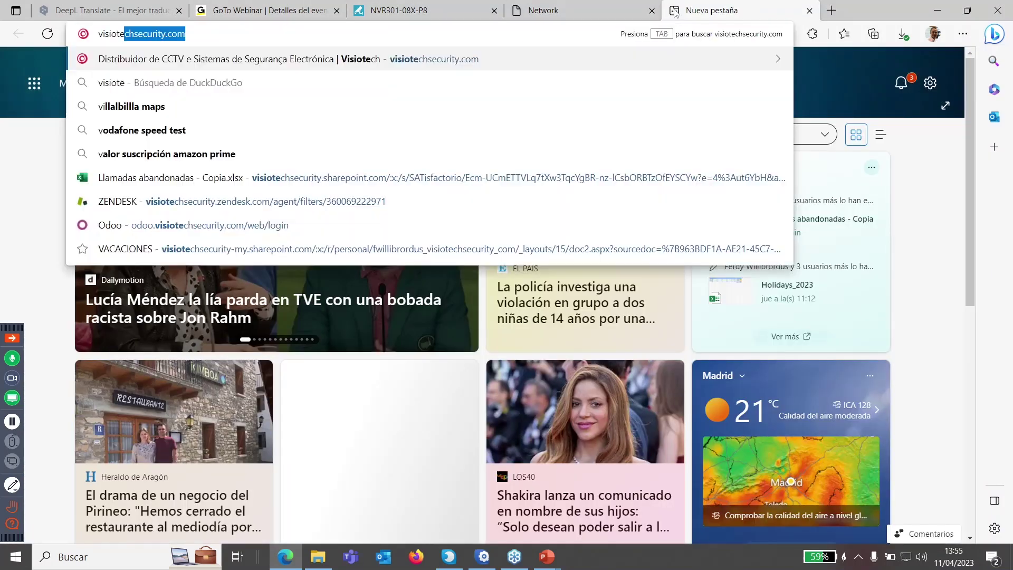
text(ch)
key(Return)
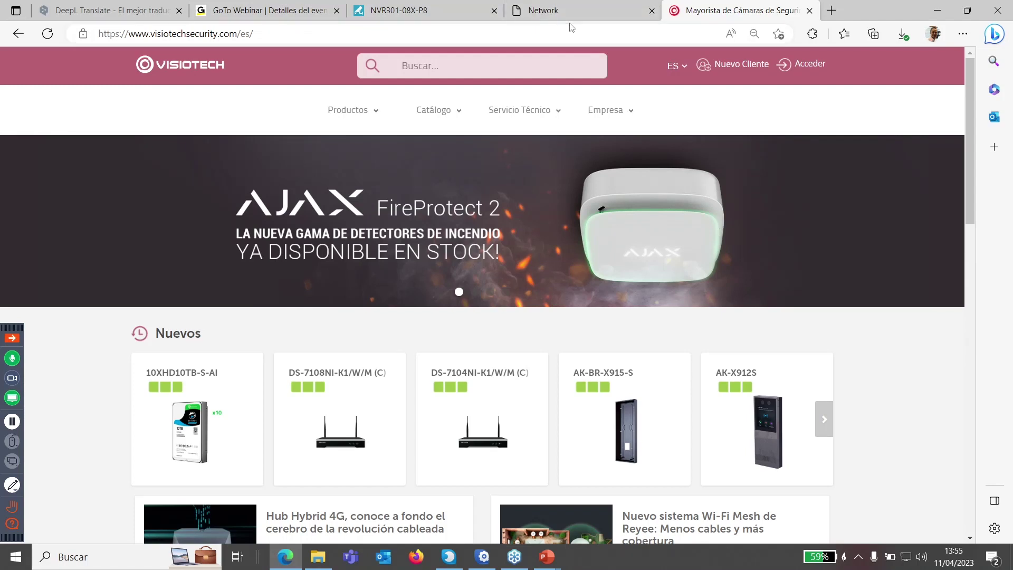
Step: Open a Windows Command Prompt and ping visiotechsecurity.com
key(super+r)
text(cmd)
key(Return)
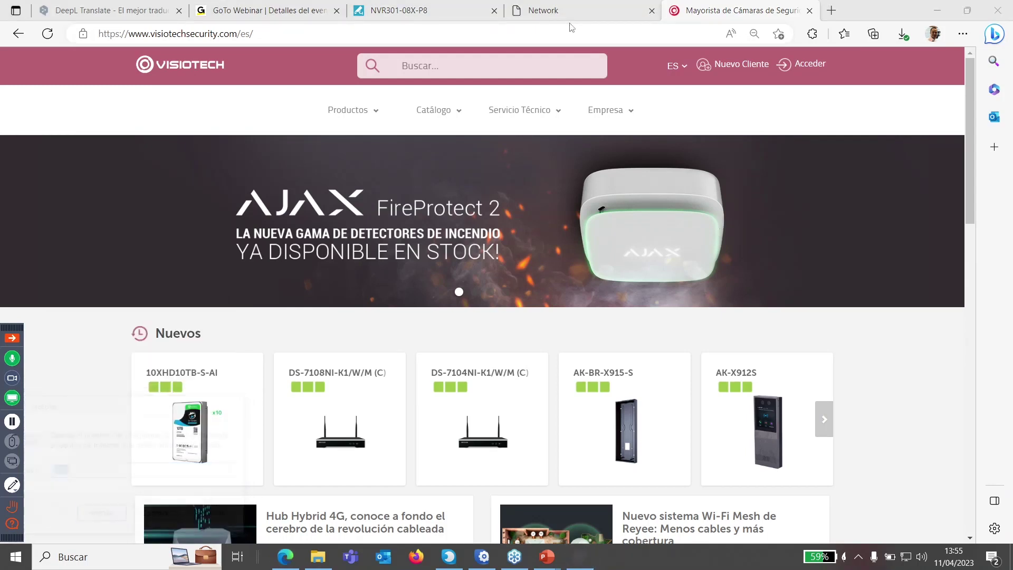
text(ping)
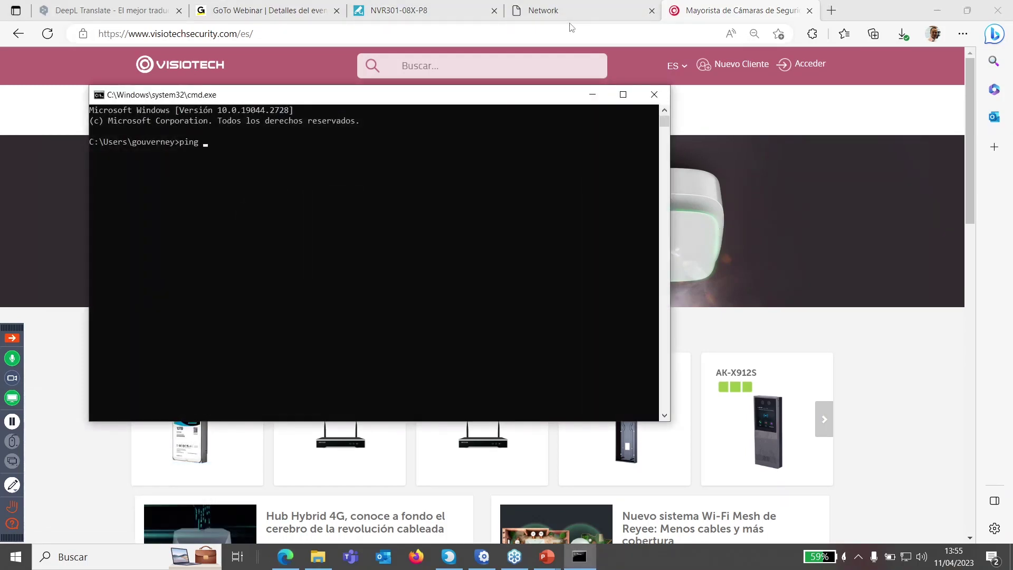
text( visiotechs)
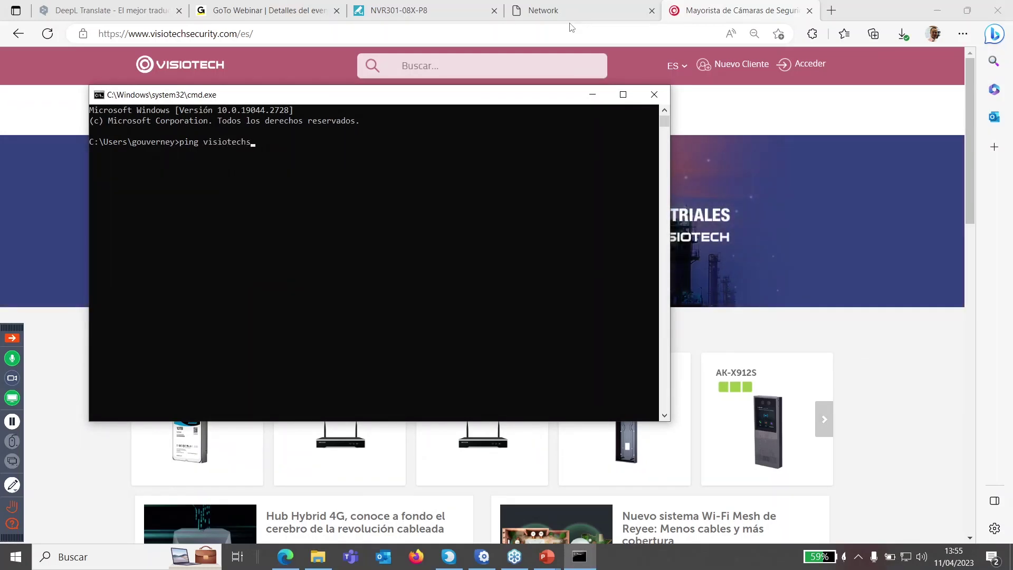
text(ecurity.com)
key(Return)
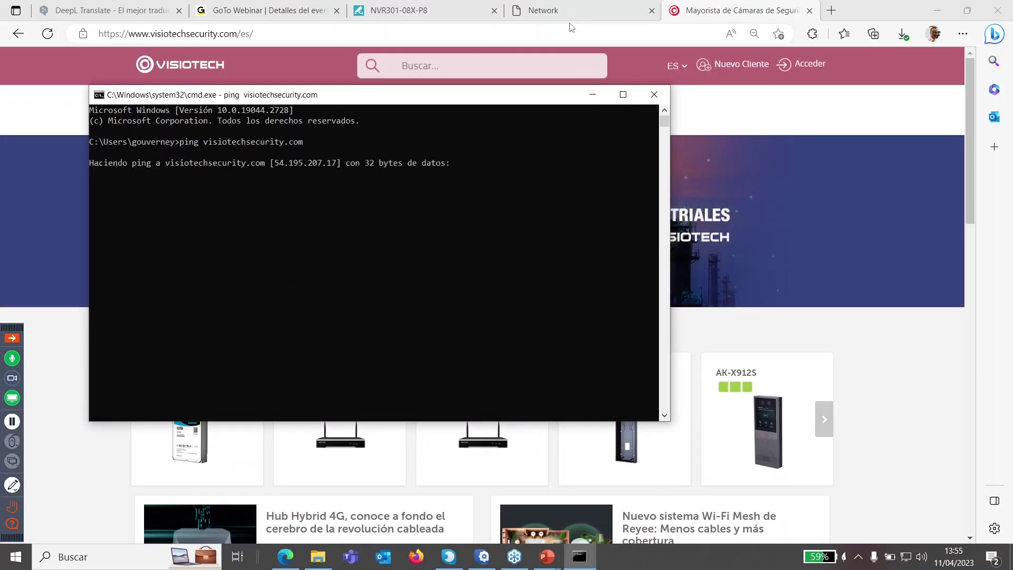
Step: Stop the ping, highlight the resolved IP address and compare it with the website address in the browser
key(ctrl+c)
drag(275, 162, 336, 165)
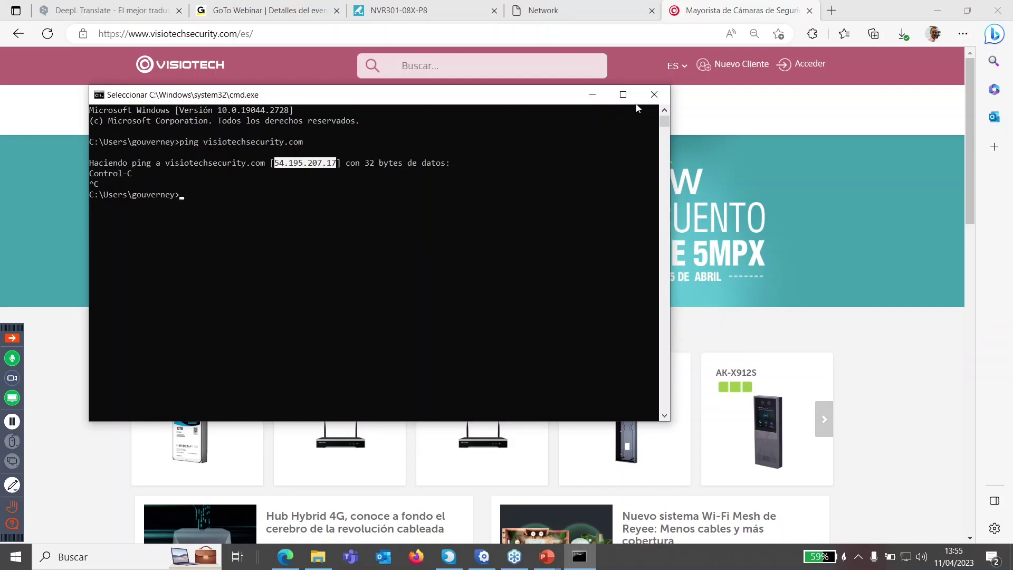
click(638, 36)
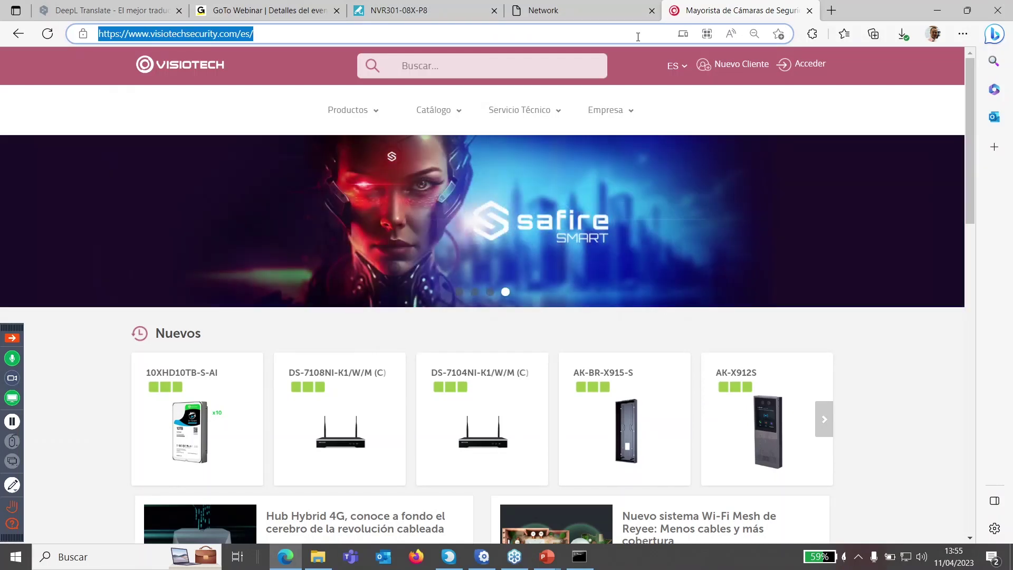
key(alt+Tab)
key(alt+Tab)
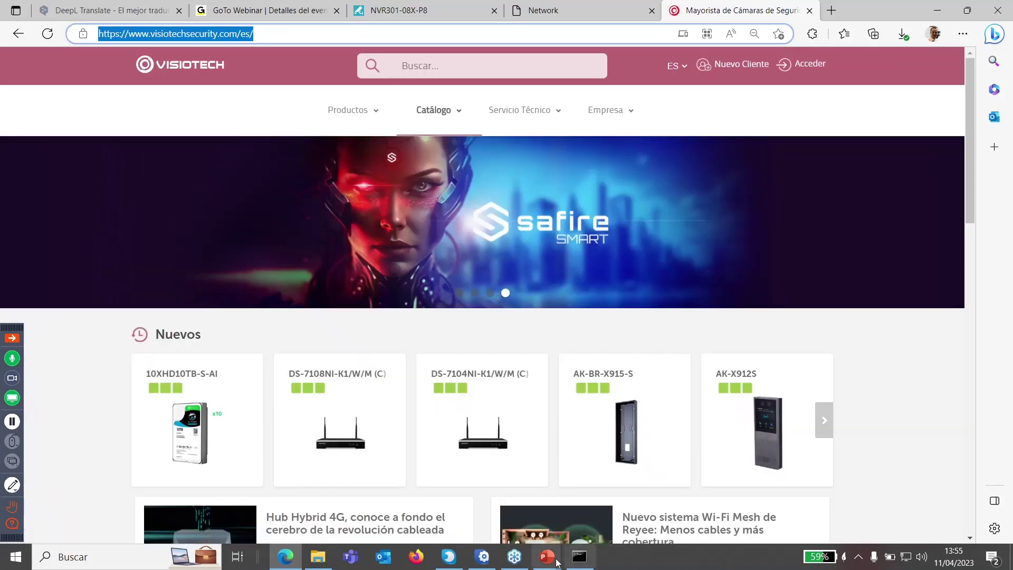
Step: Return to the camera's DNS settings and examine the preferred and alternate DNS server addresses
click(574, 7)
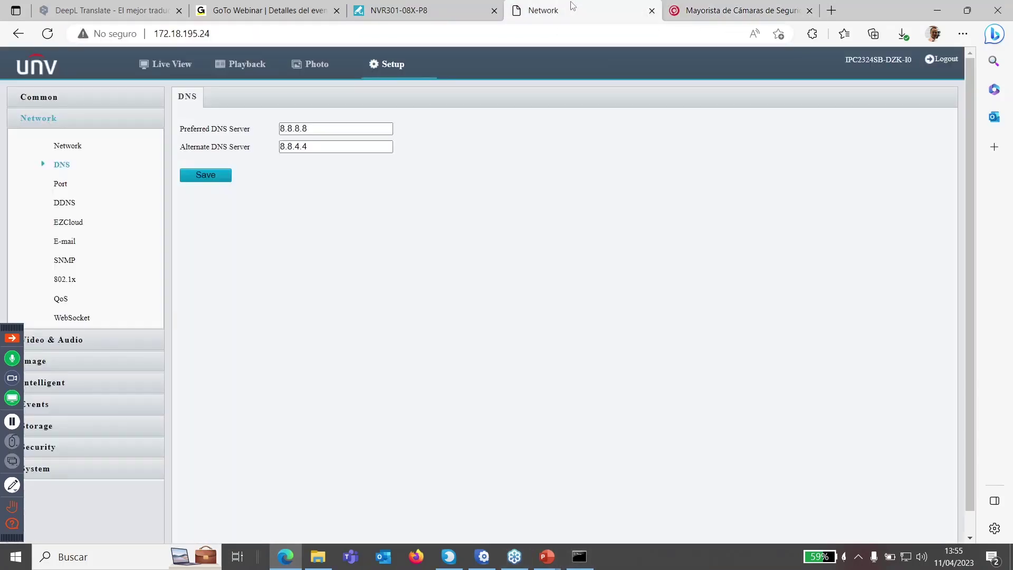
drag(315, 129, 258, 126)
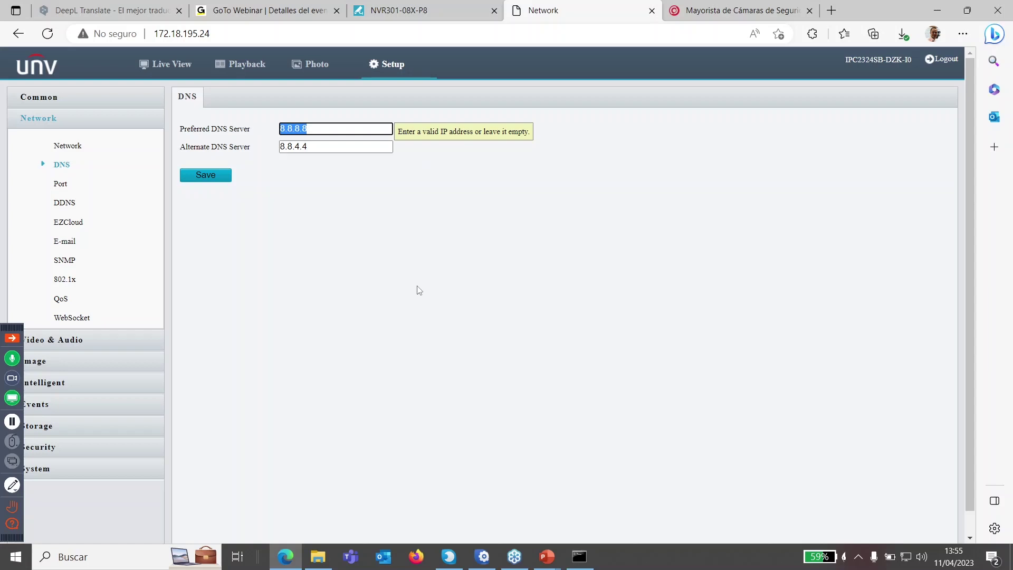
click(328, 145)
drag(328, 146, 133, 172)
click(423, 217)
drag(341, 150, 282, 148)
click(383, 178)
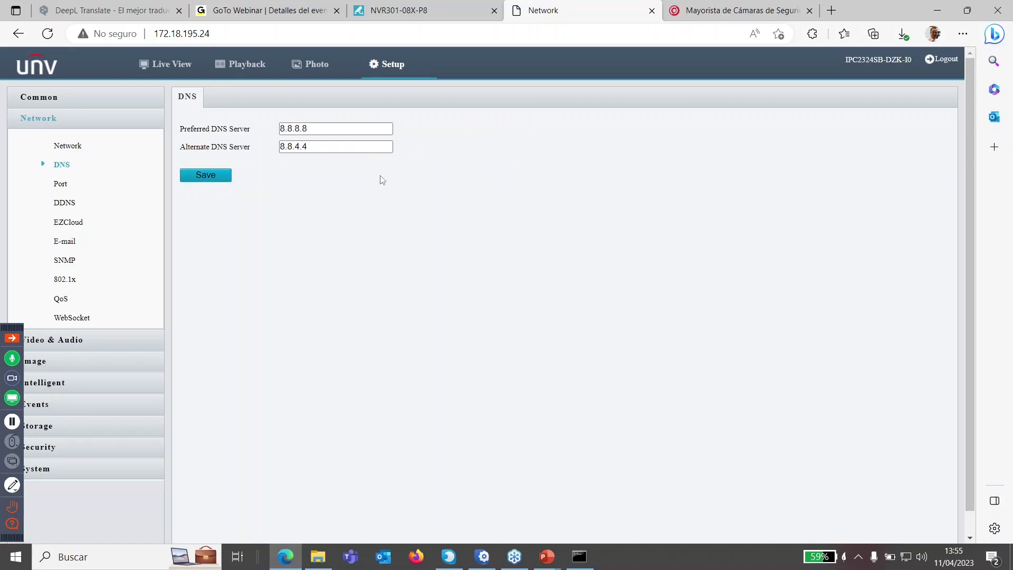
double_click(316, 130)
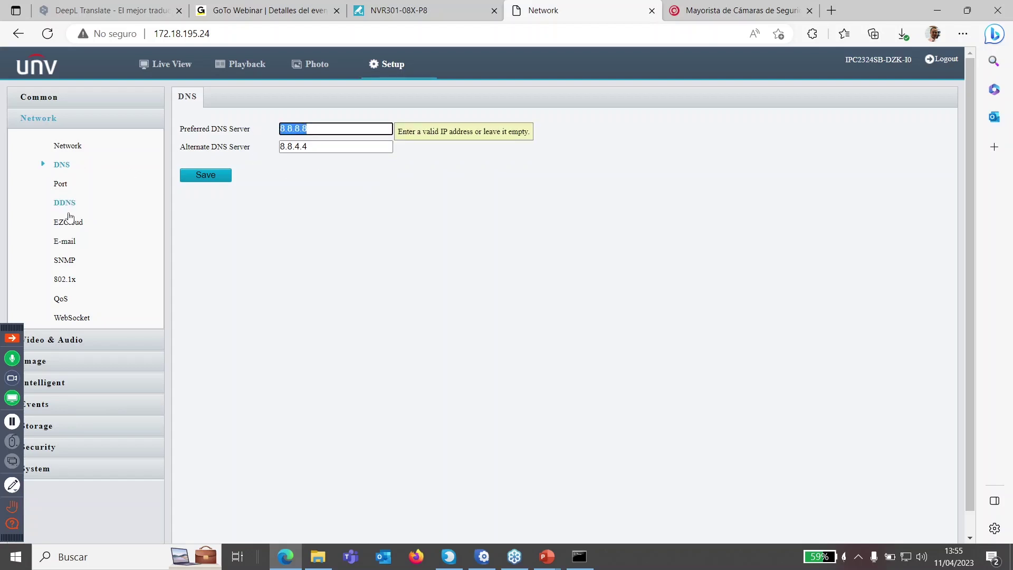
Step: Examine the register code and device status in the EZCloud settings
click(69, 220)
triple_click(293, 185)
click(518, 218)
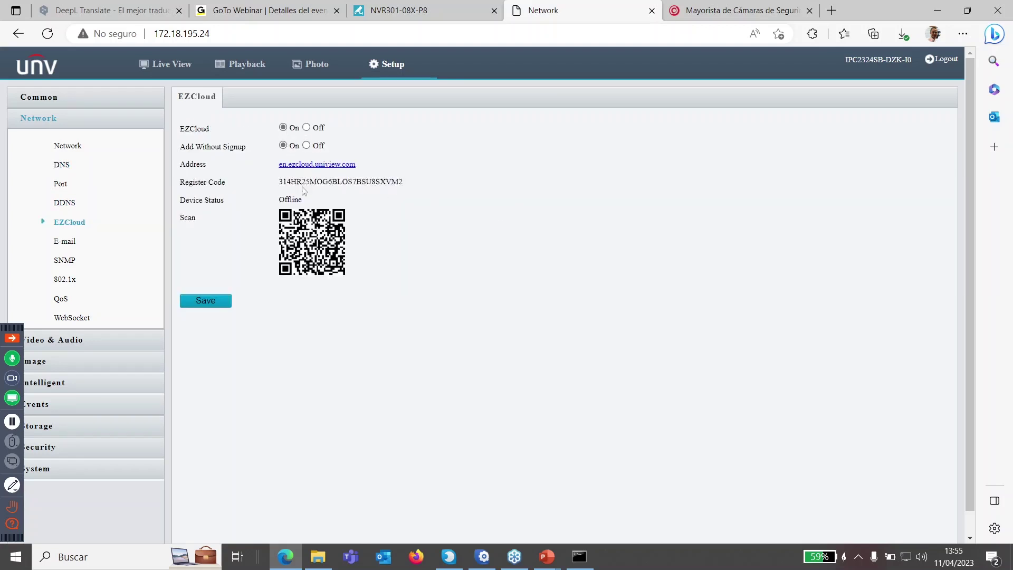
triple_click(293, 201)
click(339, 195)
triple_click(289, 200)
click(410, 259)
Step: Clear the preferred and alternate DNS server addresses in the DNS settings
click(67, 167)
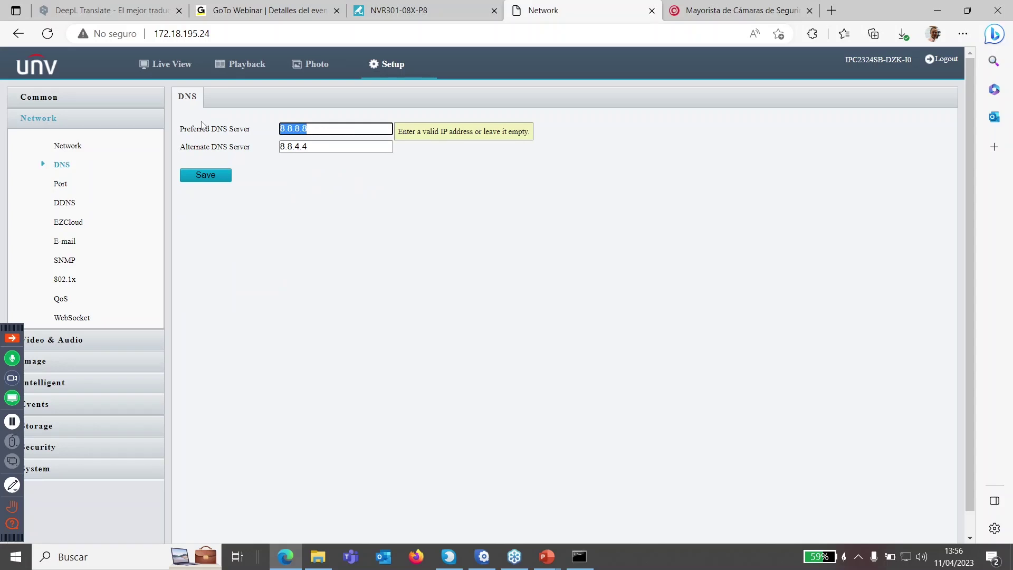
key(Delete)
key(Tab)
key(Delete)
key(Tab)
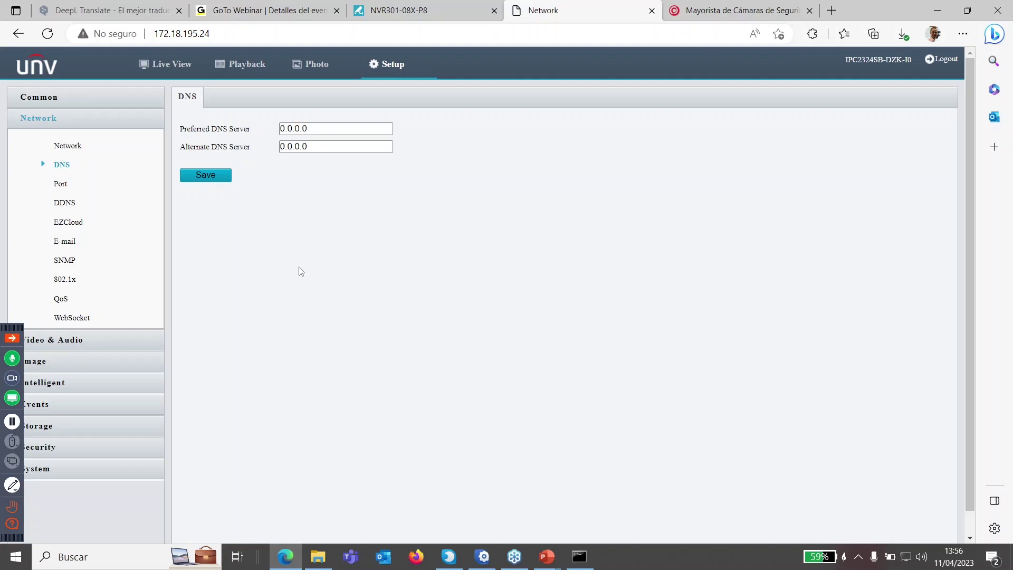
Step: Set the preferred DNS server to 1.1.1.1 without saving, and switch back to the Visiotech website
drag(323, 128, 217, 125)
text(1.1.1.1)
click(551, 278)
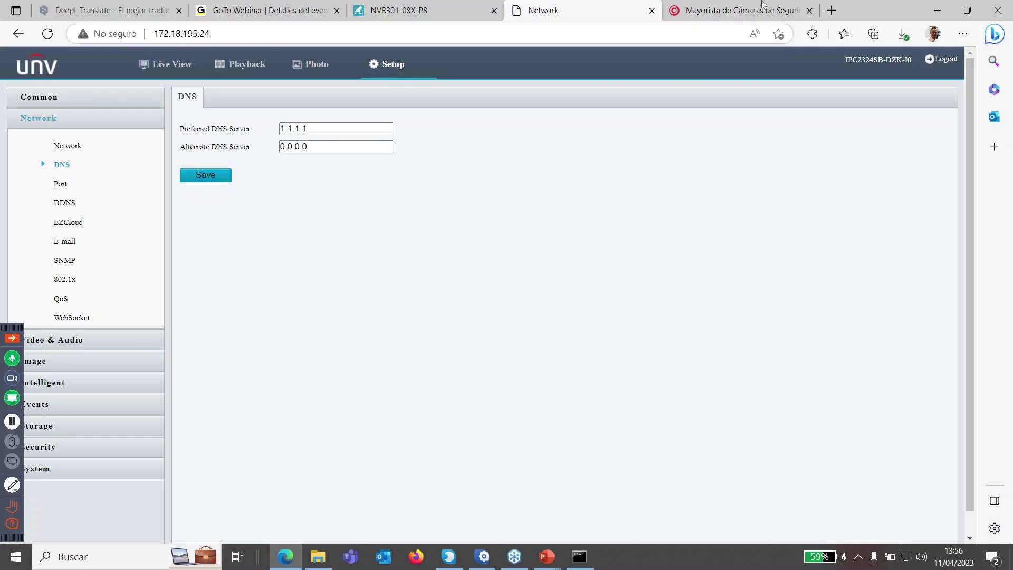
click(707, 12)
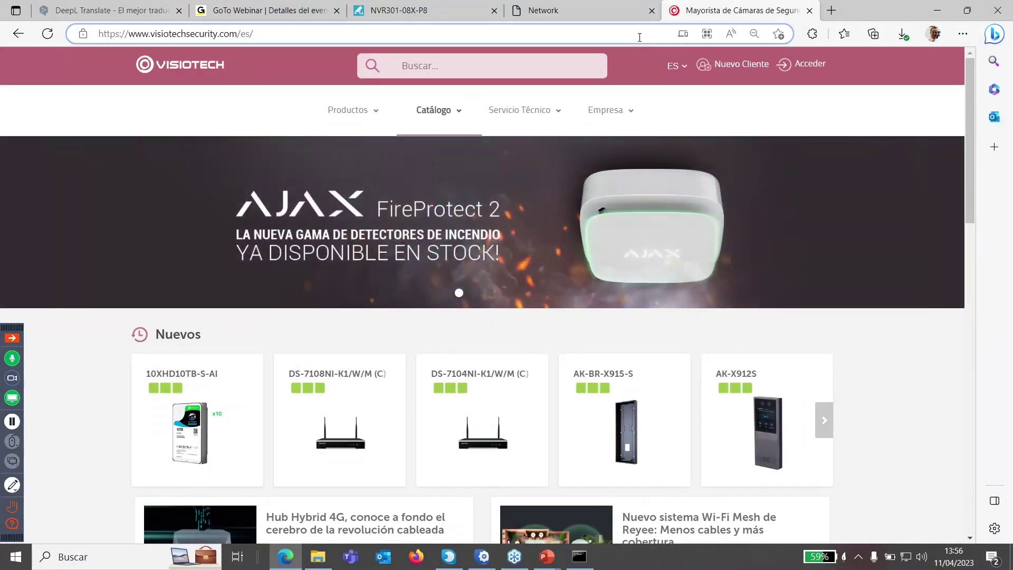
Step: Search the web for "servidores DNS" and skim the adslzone.net article on the best DNS servers of 2023
click(621, 34)
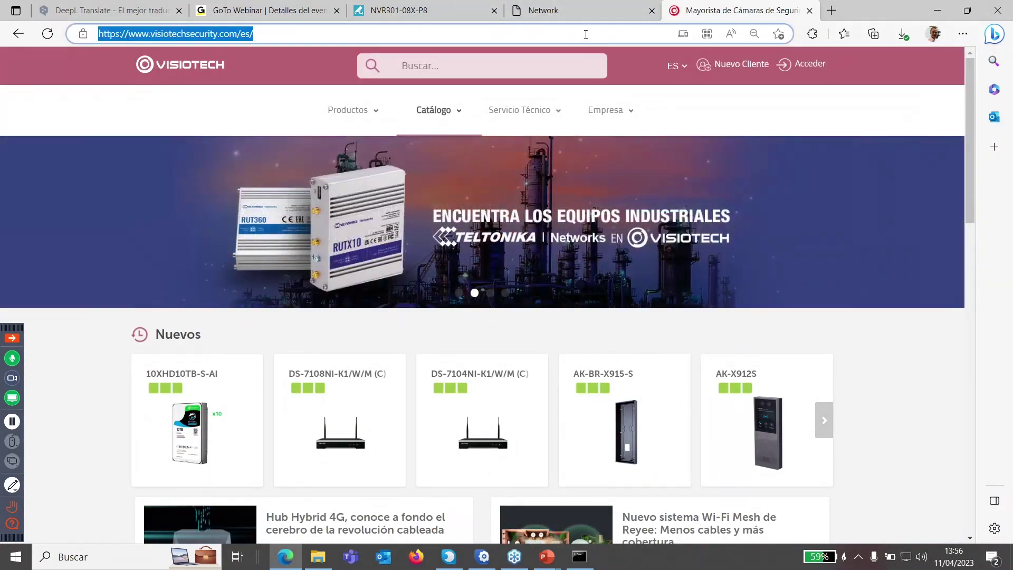
text(servidores DNS)
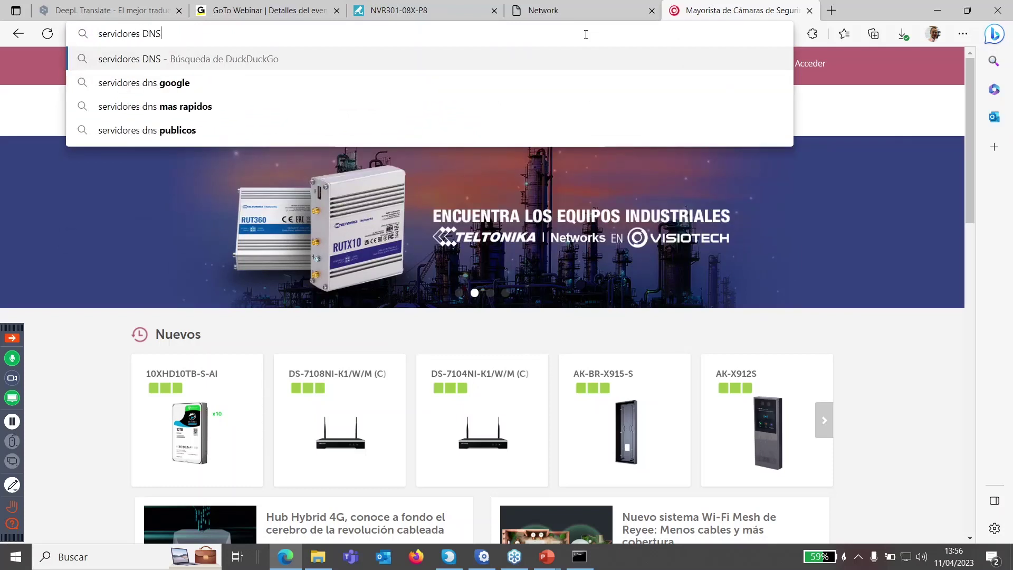
key(Return)
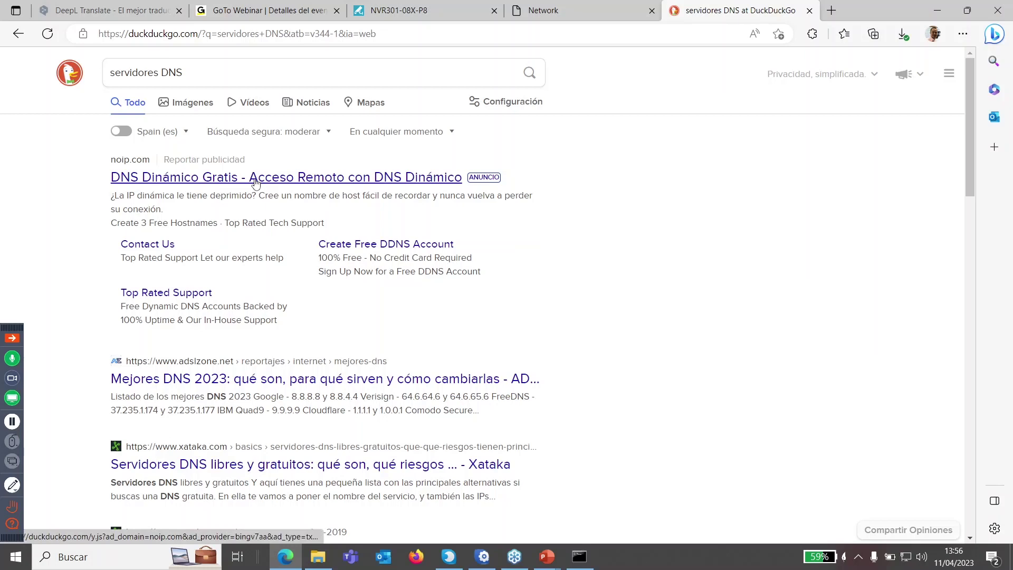
click(260, 379)
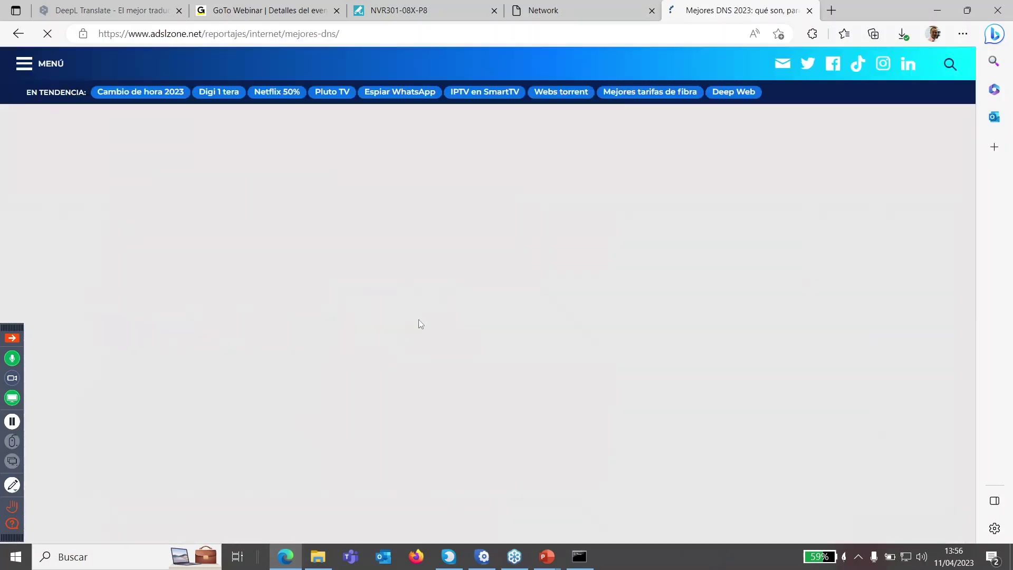
scroll(475, 275, down, 5)
scroll(474, 274, down, 10)
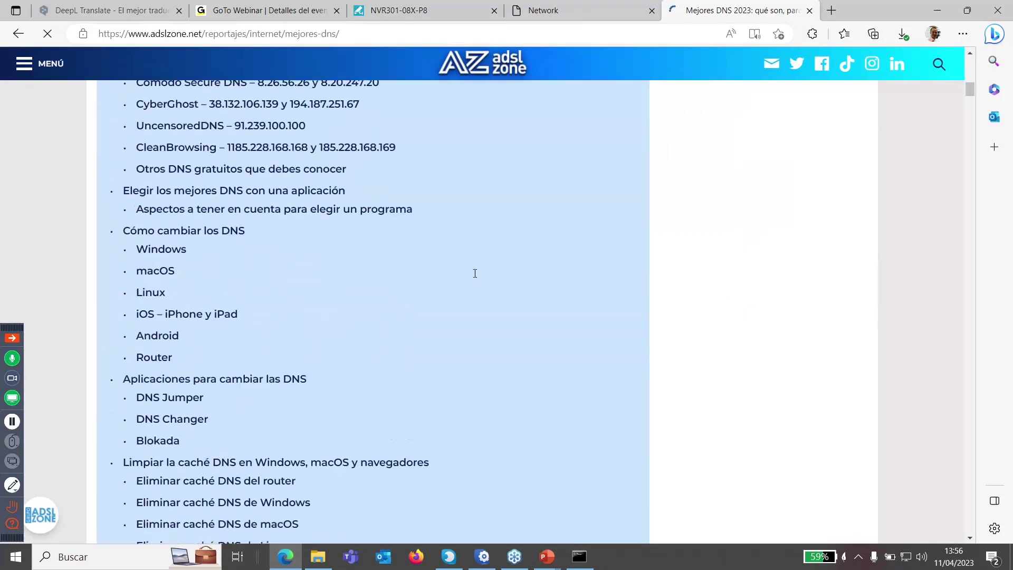
click(565, 422)
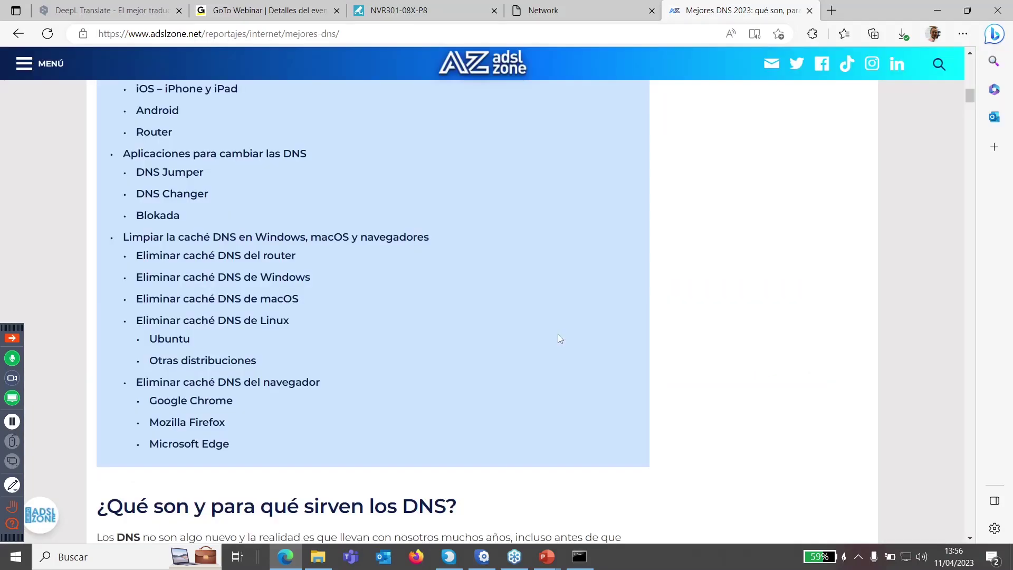
scroll(558, 334, down, 8)
scroll(537, 342, down, 15)
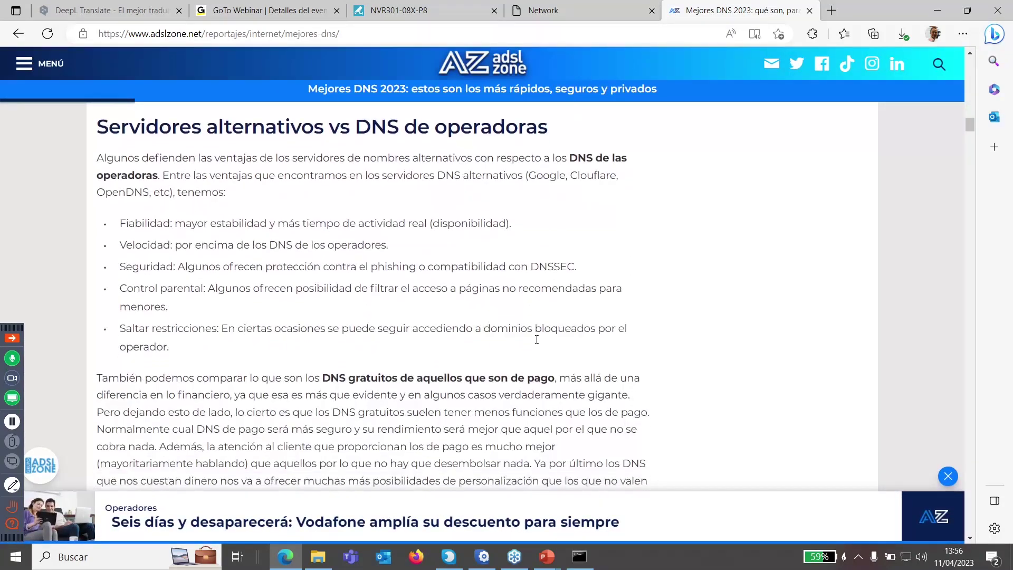
Step: Close the article, return to the camera's DNS settings and set the alternate DNS server to 192.168.0.254
key(ctrl+w)
double_click(317, 131)
click(323, 128)
double_click(324, 129)
double_click(316, 143)
text(192.168.0.254)
click(367, 227)
Step: Set the alternate DNS server to 192.168.1.254 without saving
double_click(346, 149)
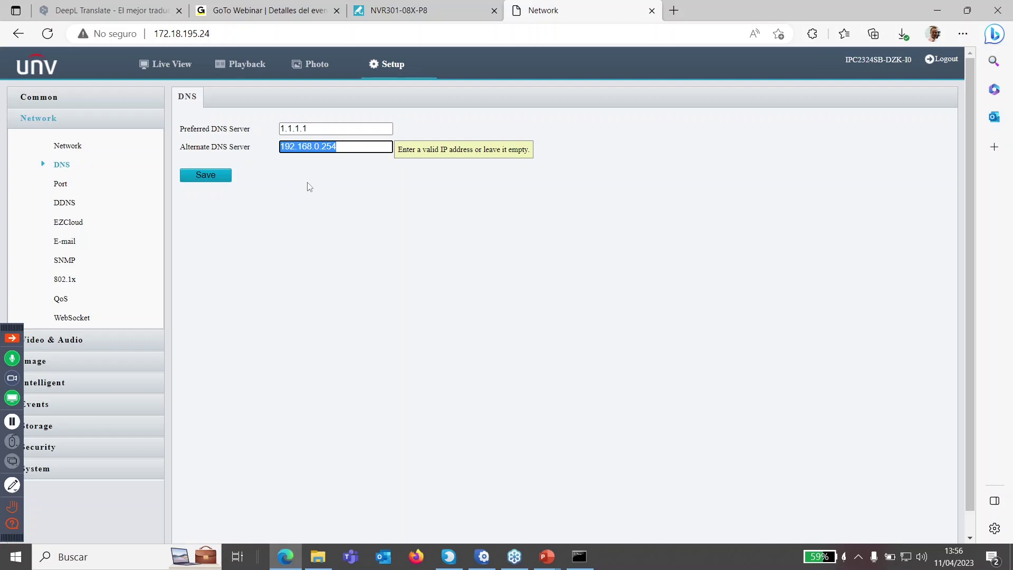
text(192.)
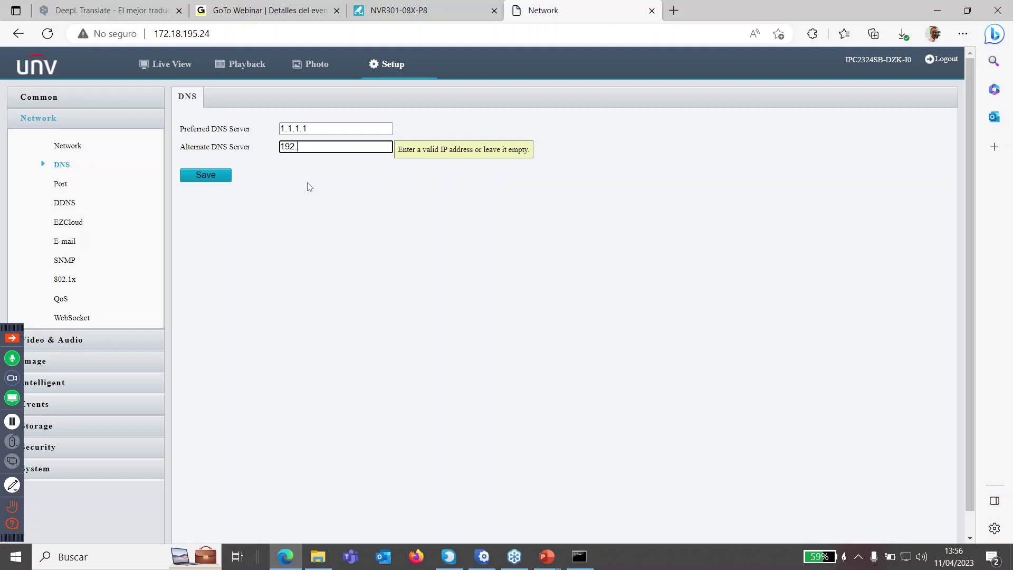
text(1.254)
click(331, 340)
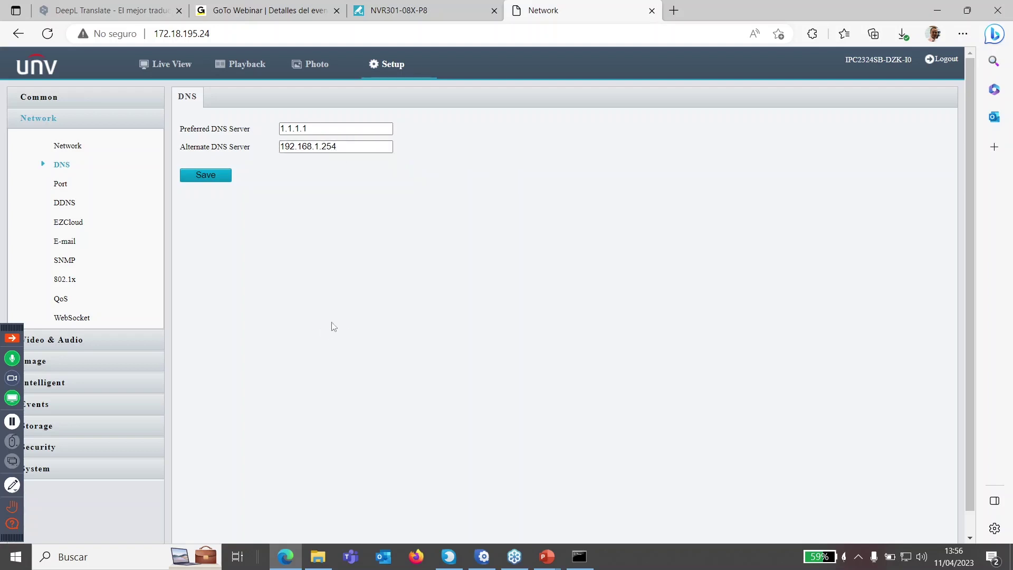
triple_click(342, 147)
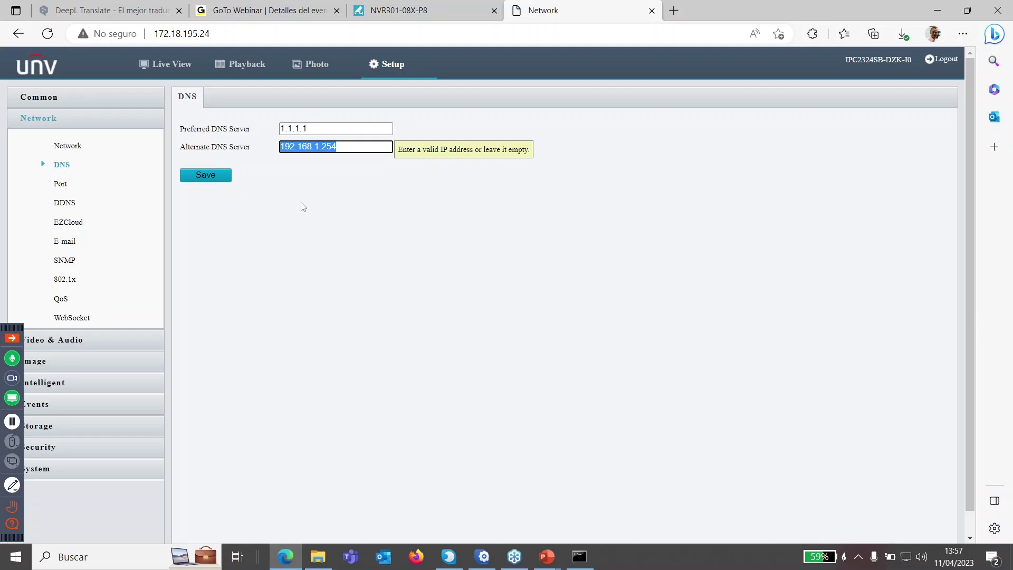
click(329, 204)
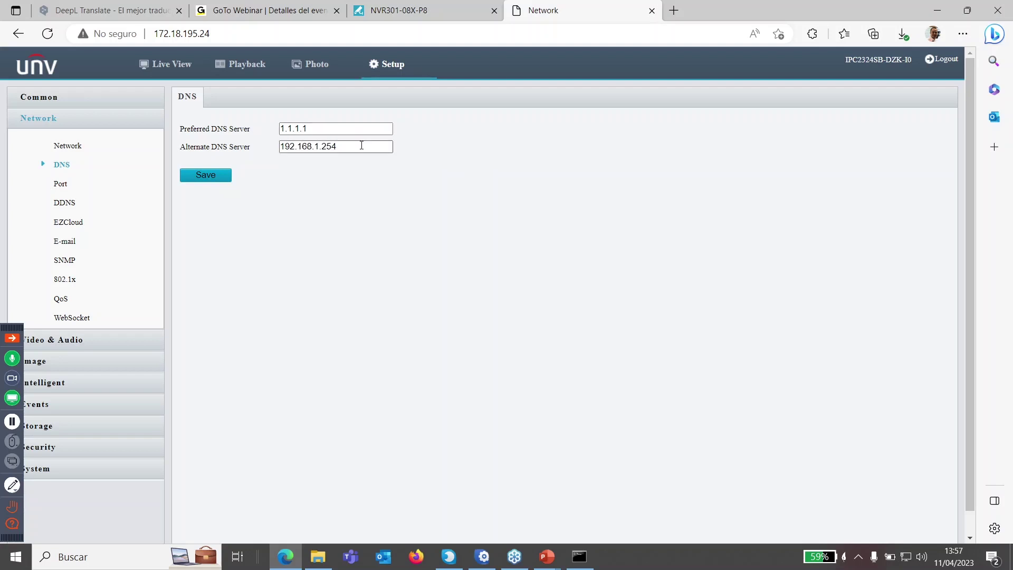
triple_click(362, 147)
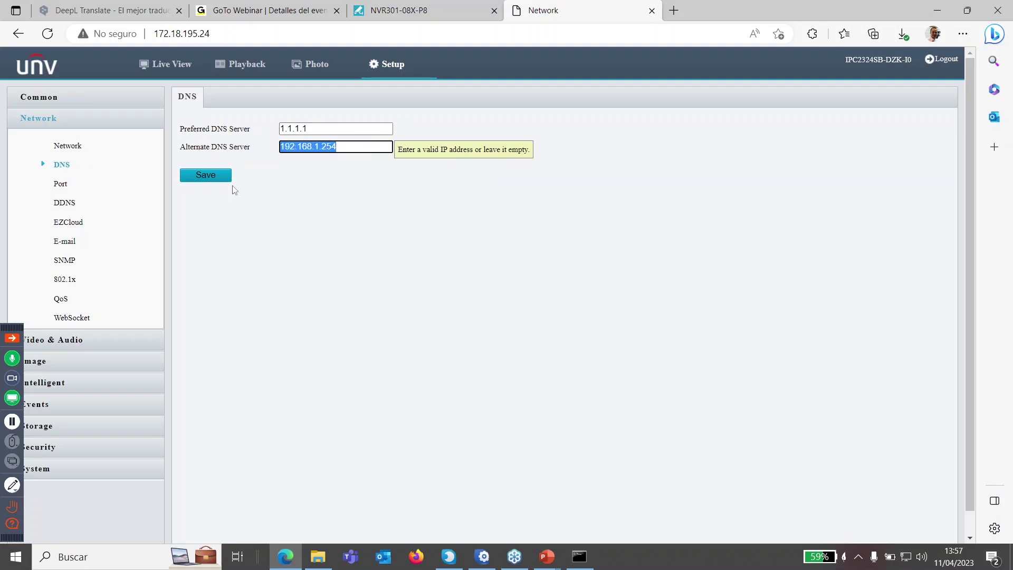
click(331, 177)
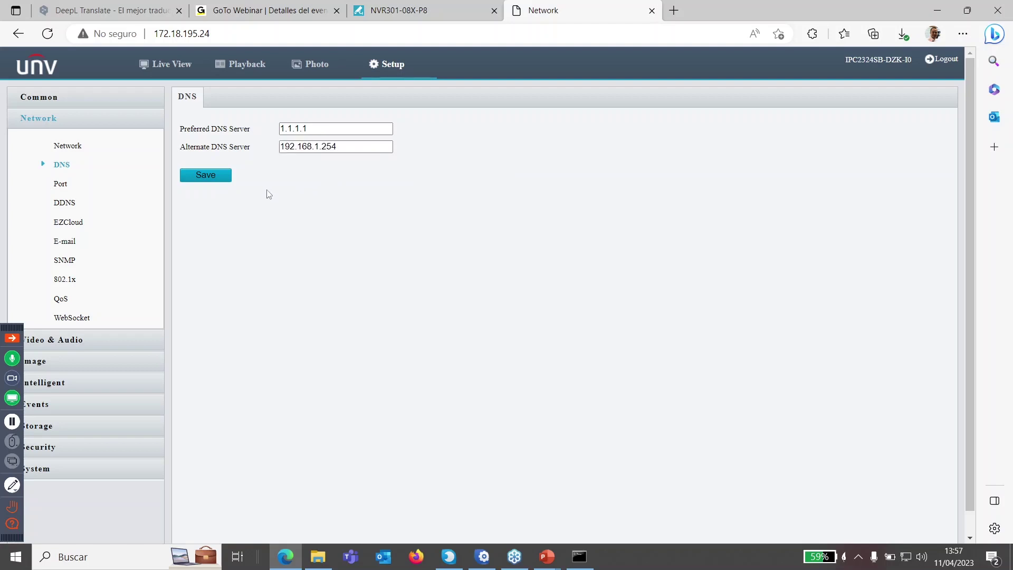
Step: Expand the GoToWebinar controls, detach the attendee questions into a separate window and browse the list
click(11, 338)
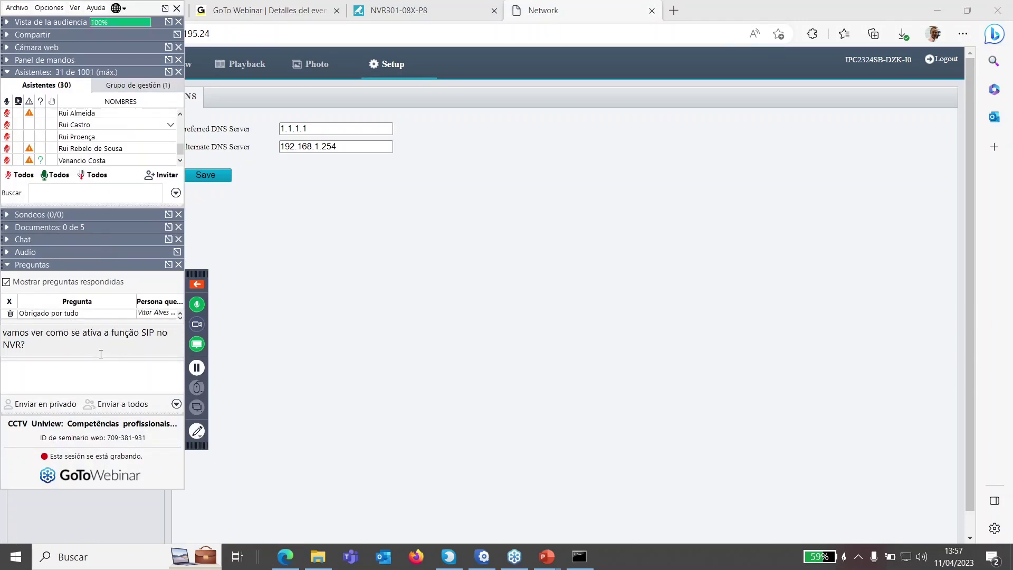
click(169, 264)
key(Down)
key(Down)
key(Down)
key(Down)
key(Down)
key(Down)
key(Down)
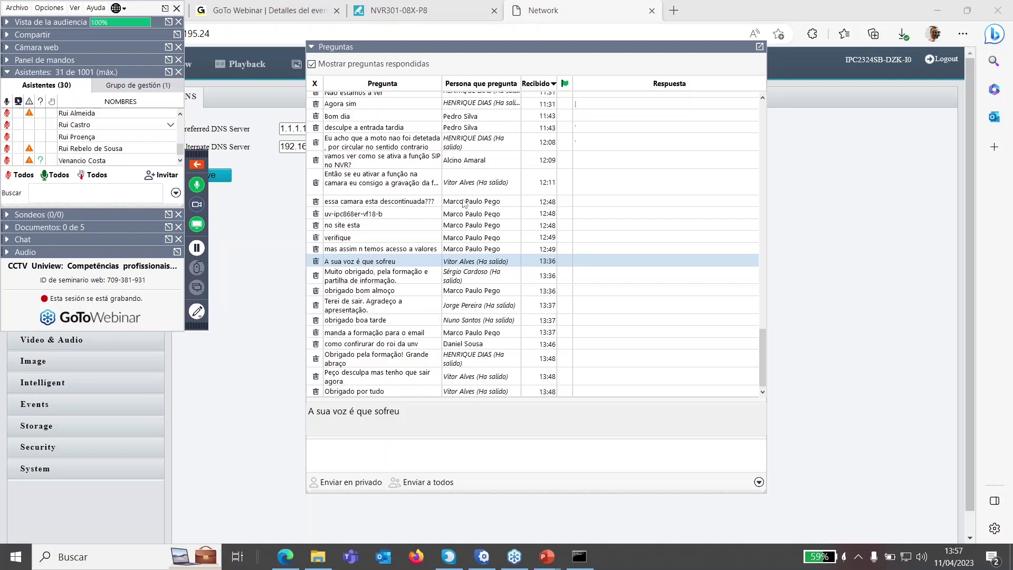
Step: Read the attendee question about recording a camera function on any recorder, checking the neighbouring SIP and camera model messages
click(396, 185)
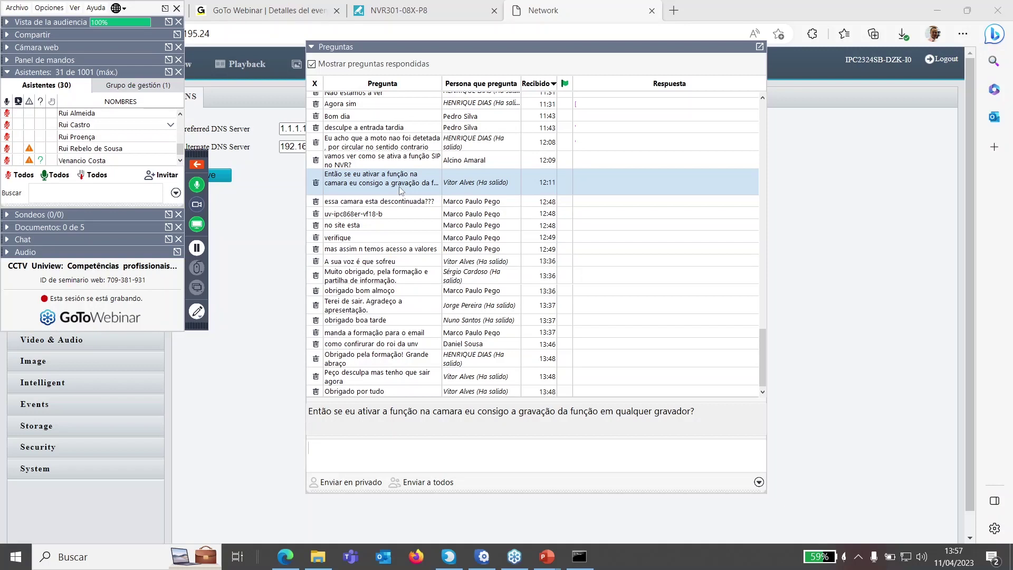
key(Down)
key(Down)
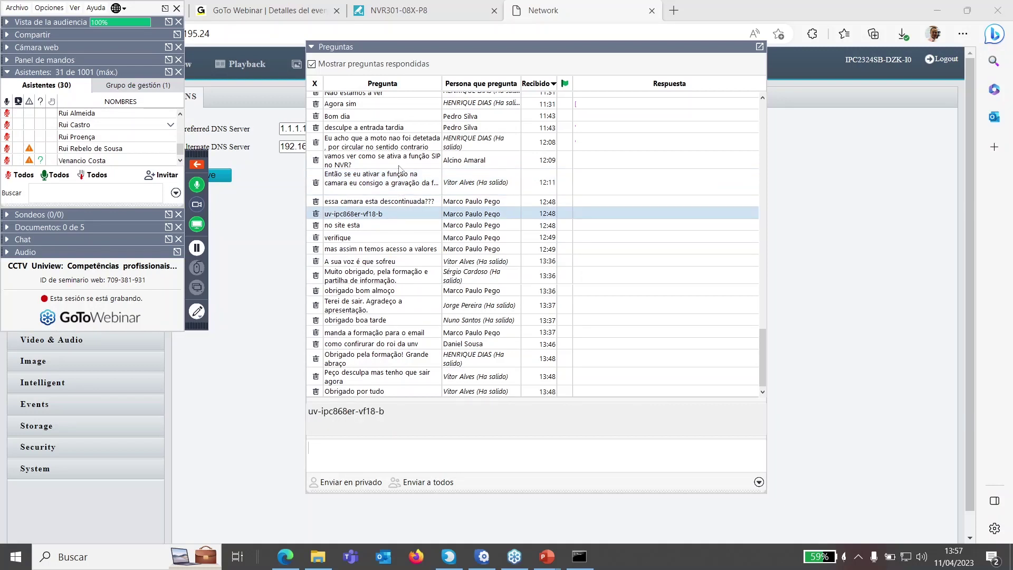
click(399, 165)
click(395, 190)
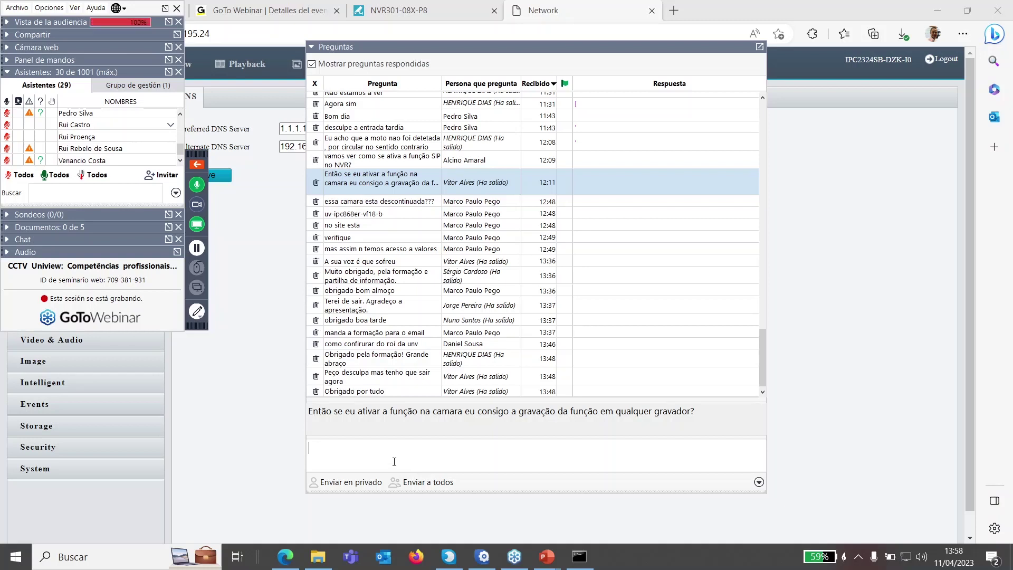
Step: Read through the attendee messages received from 13:36 to the end of the list
click(391, 262)
click(383, 282)
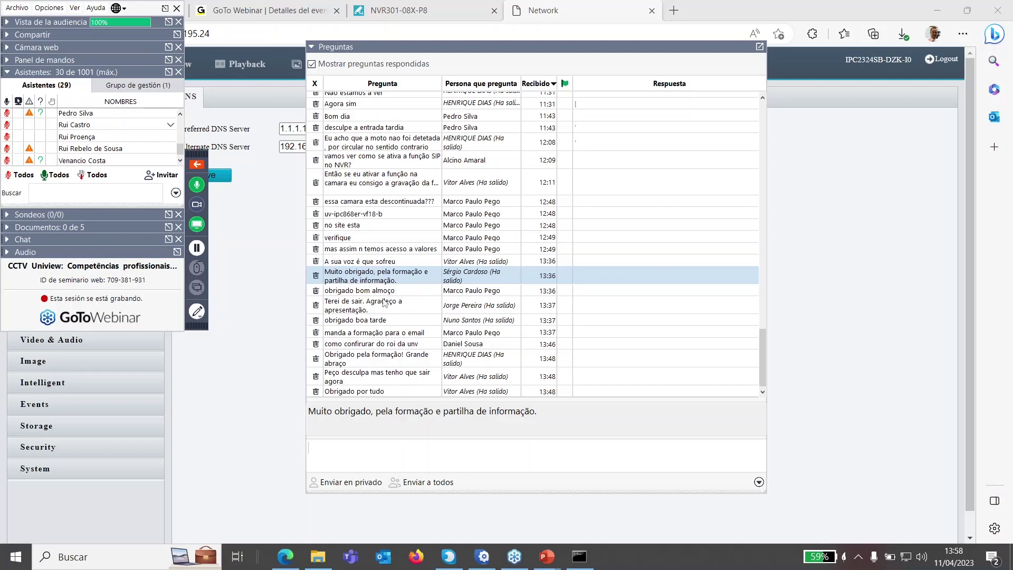
key(Down)
key(Down)
key(Down)
key(Down)
key(Down)
key(Down)
key(Down)
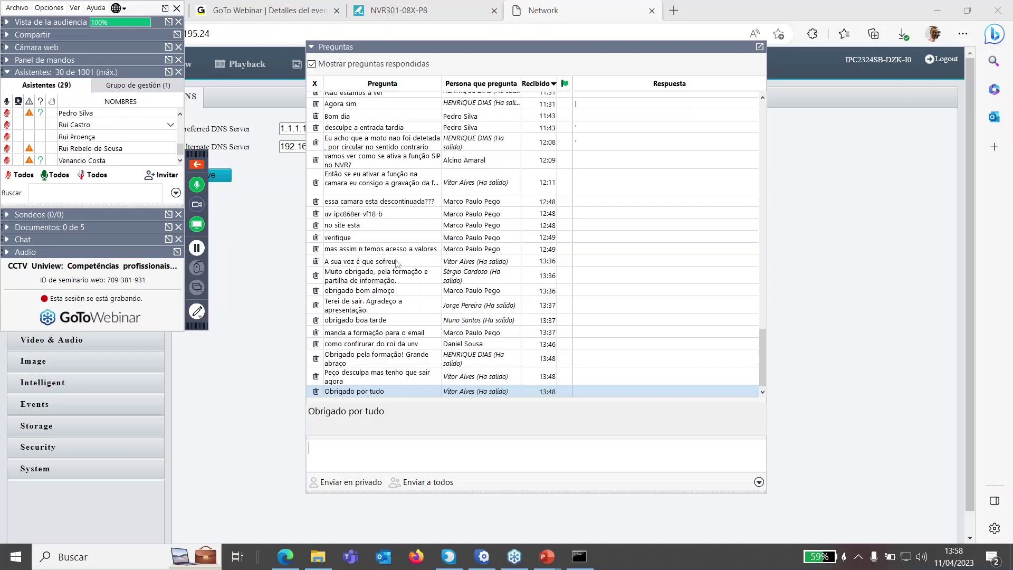
Step: Review the attendee messages from the uv-ipc868er-vf18-b entry onward, then dock the questions window again
click(393, 217)
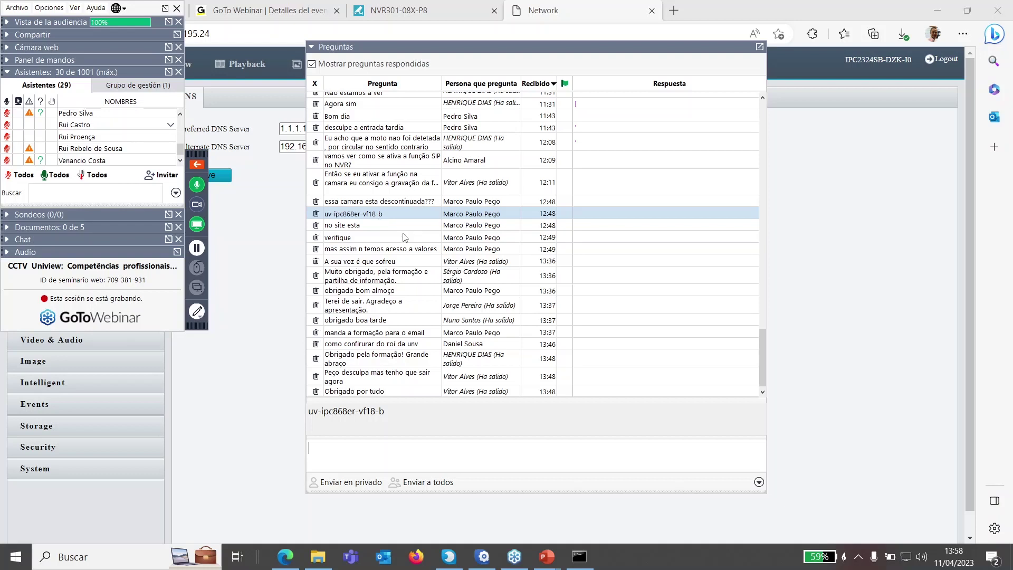
key(Down)
key(Down)
key(Down)
key(Down)
key(Down)
key(Down)
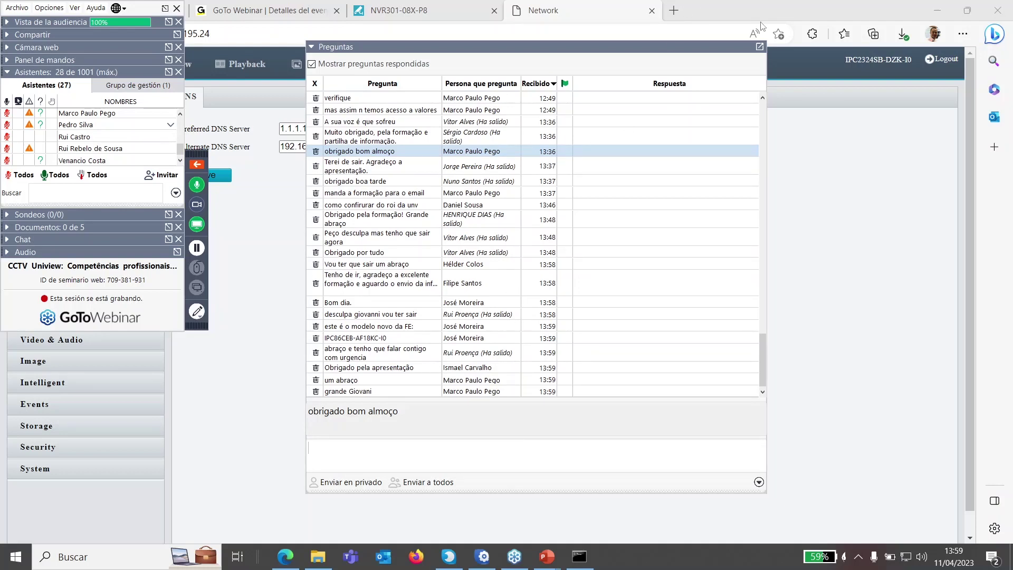
click(760, 47)
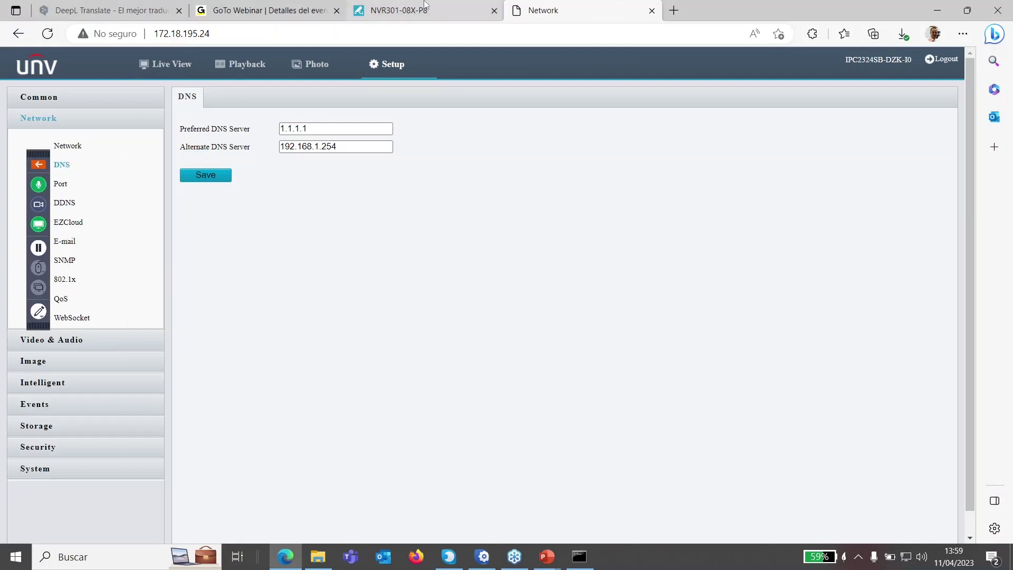
Step: Open visiotechsecurity.com in a new browser tab and switch the site's language to Portuguese
click(674, 11)
text(visiotechsecurity.com)
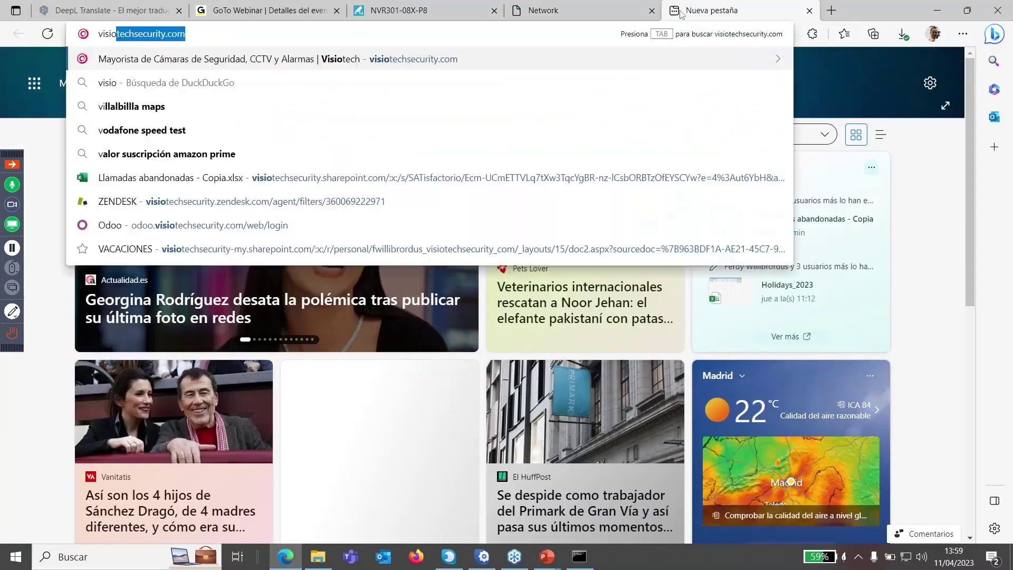
key(Return)
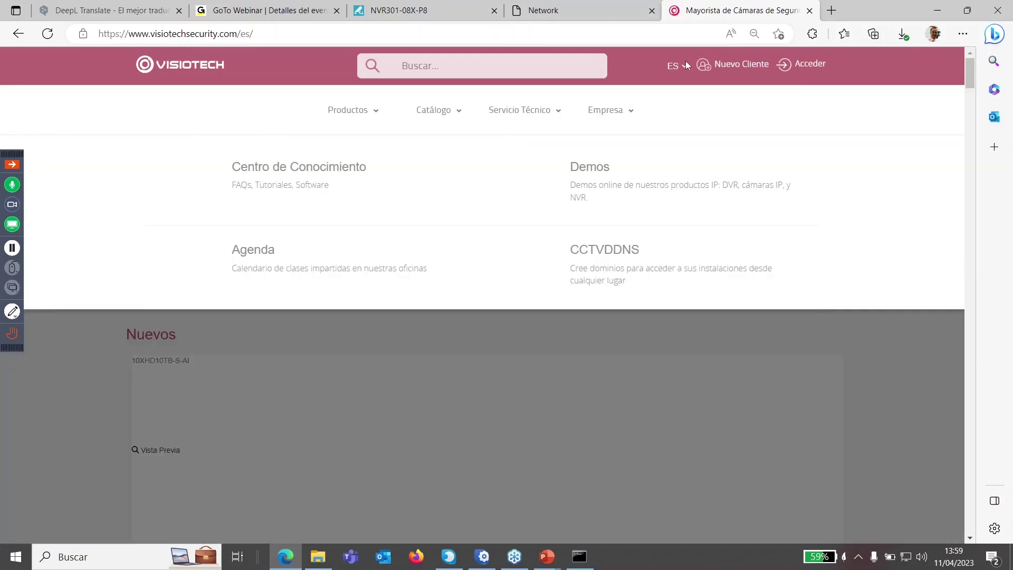
click(680, 65)
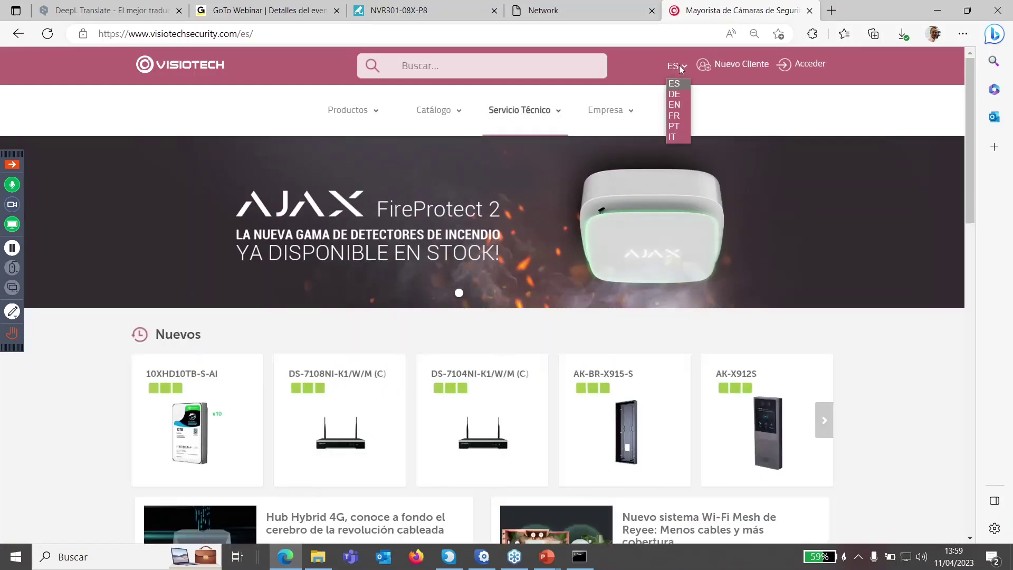
click(679, 126)
Step: Open the technical service Agenda and examine the April 2023 training events, including the Safire Smart CCTV session on the 17th
mouse_move(533, 113)
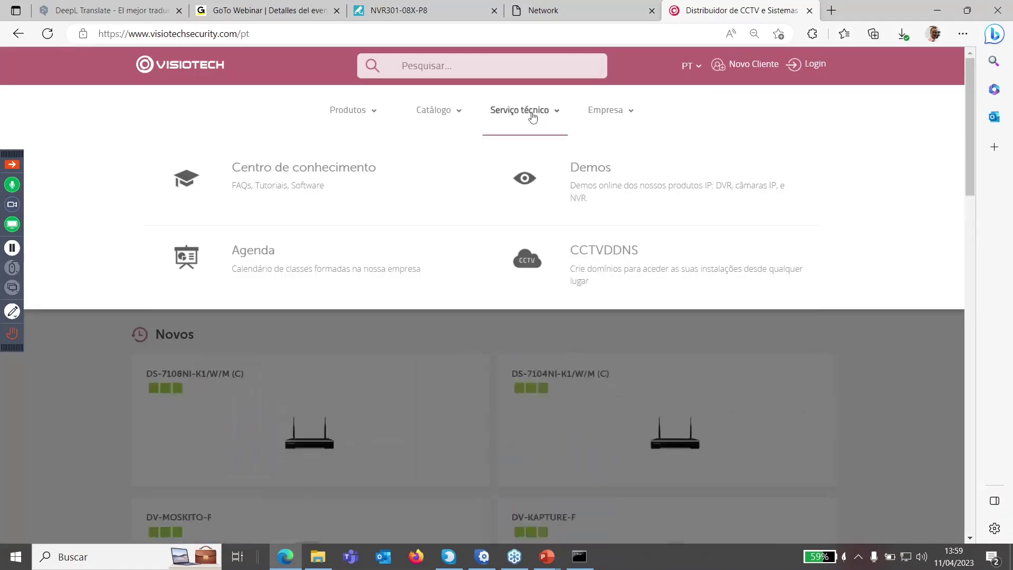
click(261, 264)
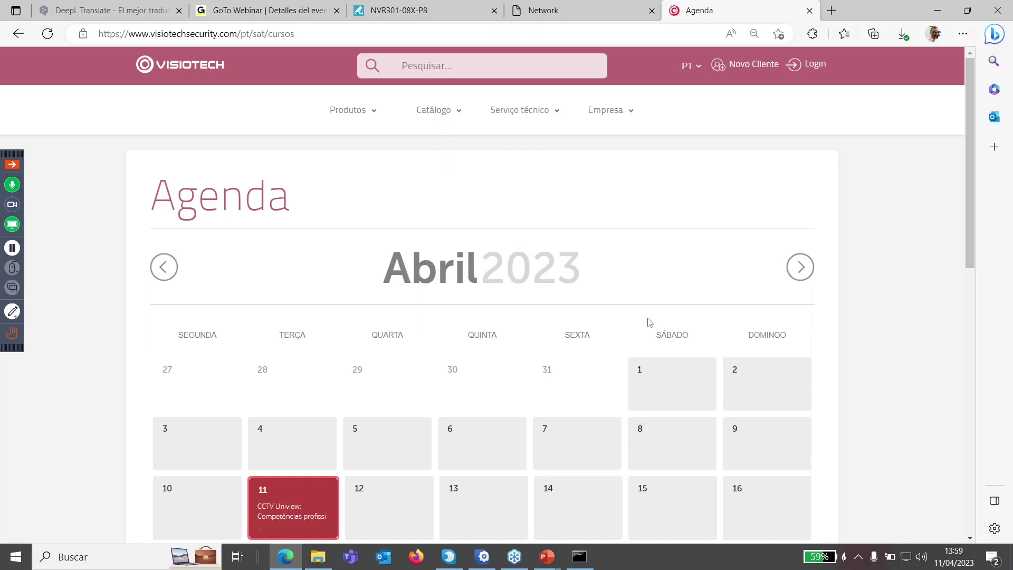
scroll(650, 327, down, 3)
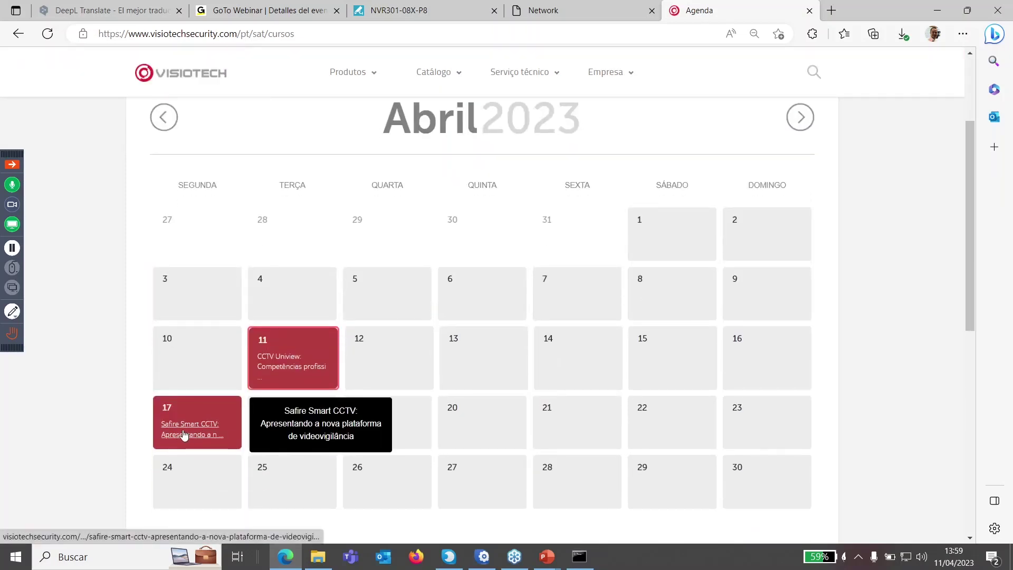
scroll(71, 431, down, 2)
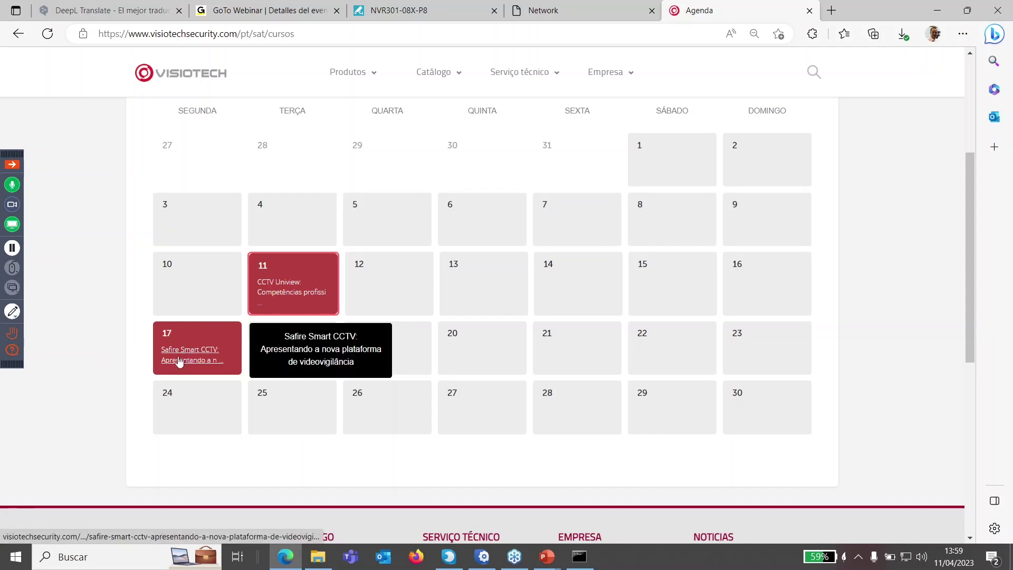
scroll(150, 366, up, 2)
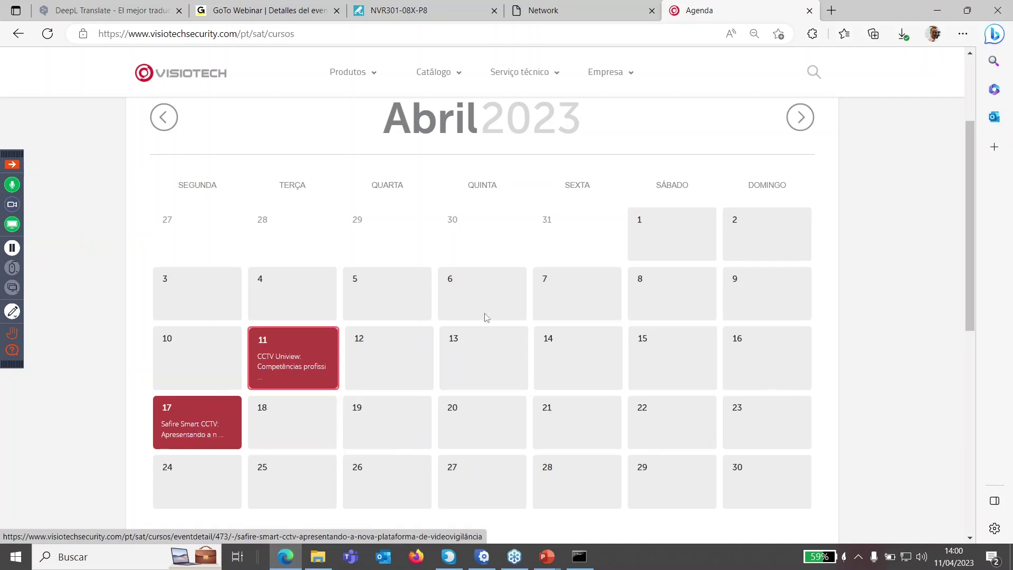
scroll(856, 205, down, 2)
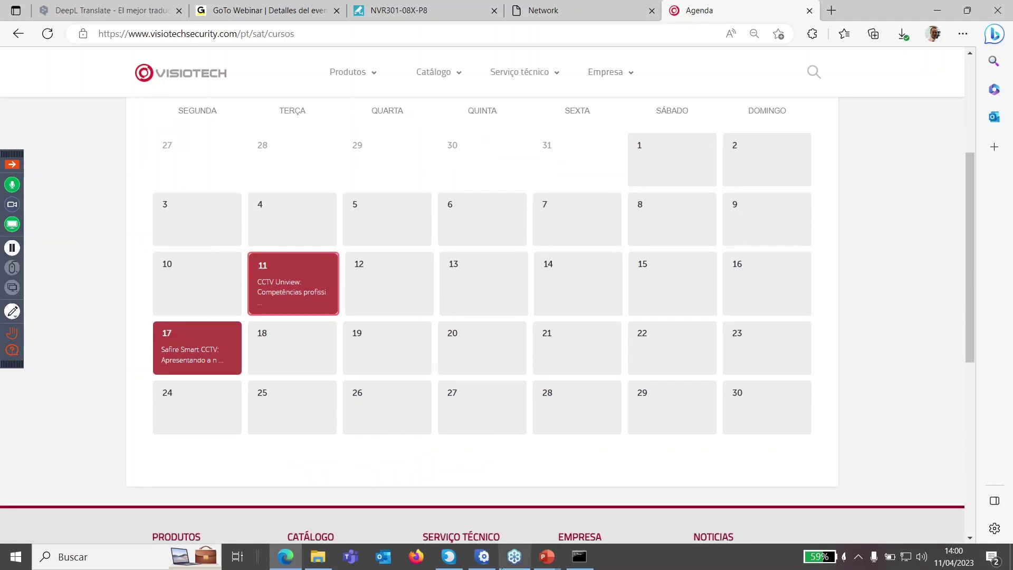
Step: Switch to the PowerPoint slide show's closing OBRIGADO slide and detach the GoToWebinar questions over it
mouse_move(548, 559)
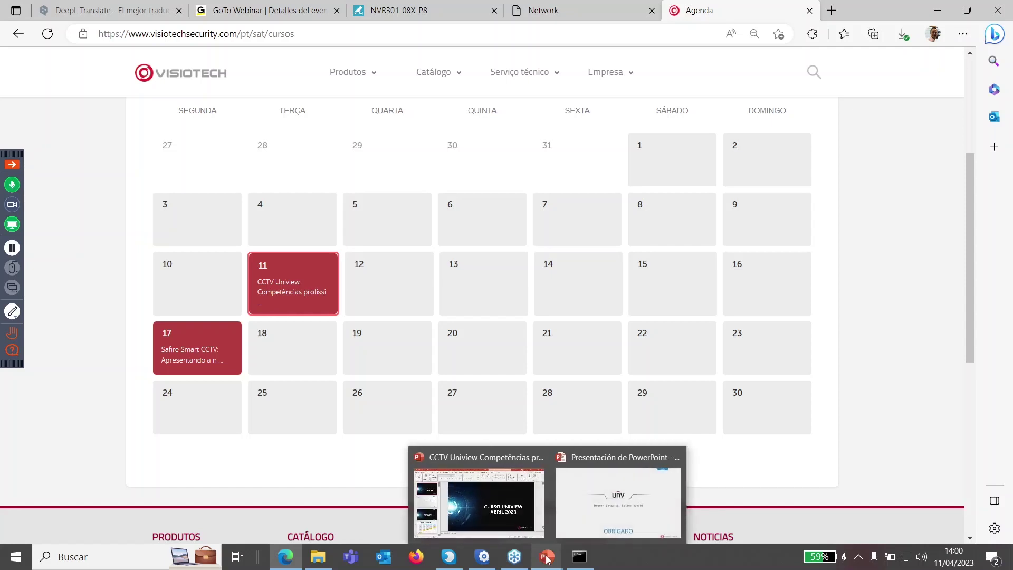
click(591, 493)
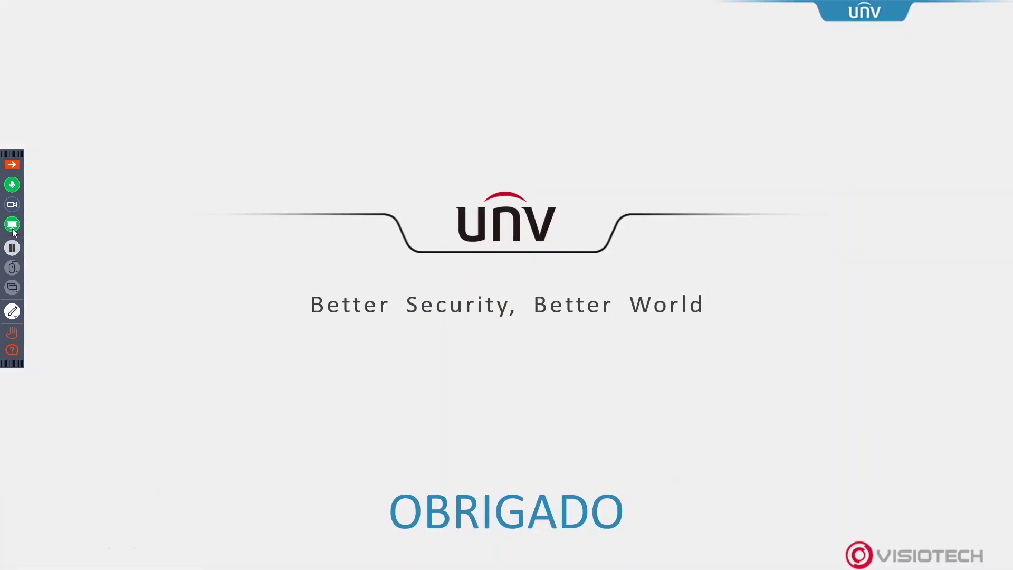
click(11, 164)
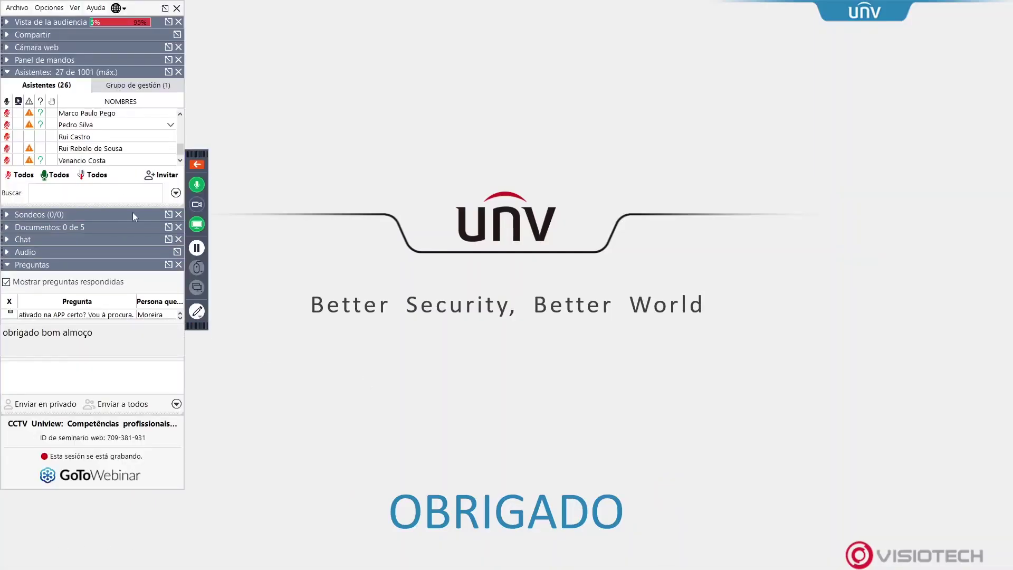
click(169, 265)
Step: Browse the latest attendee messages and read the question about activating push notifications in the app
key(Down)
key(Down)
key(Down)
key(Down)
key(Down)
key(Down)
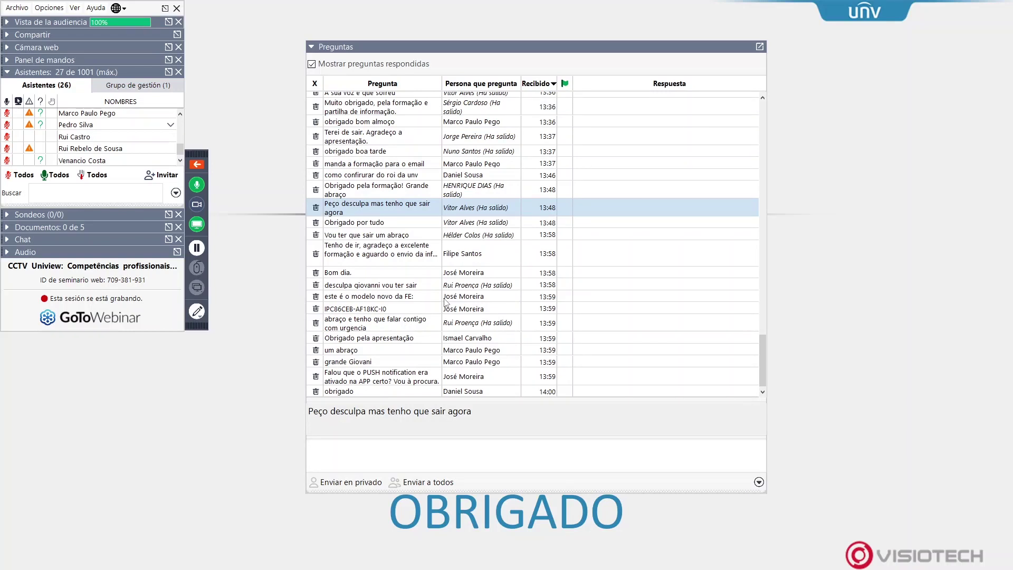
click(418, 366)
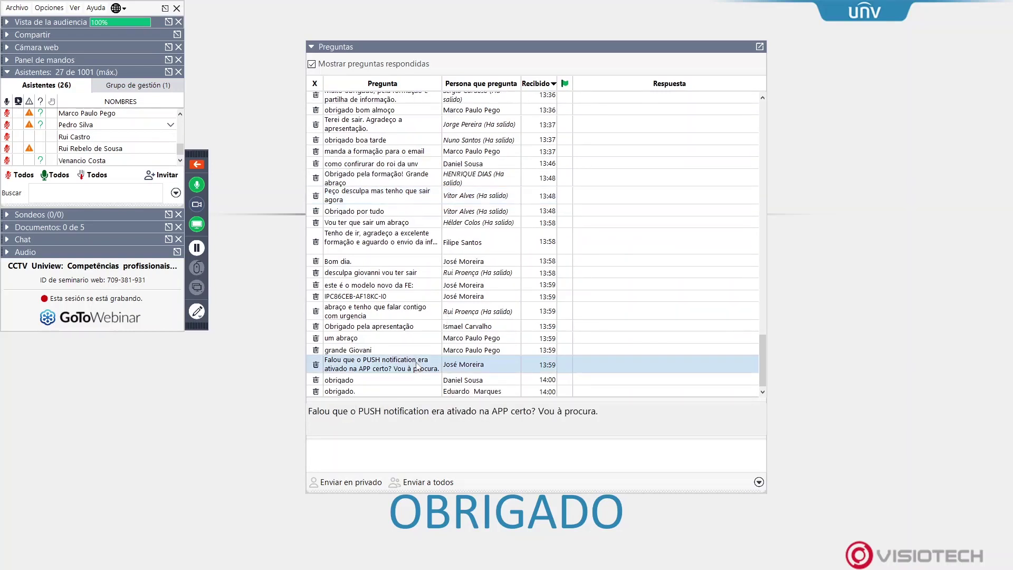